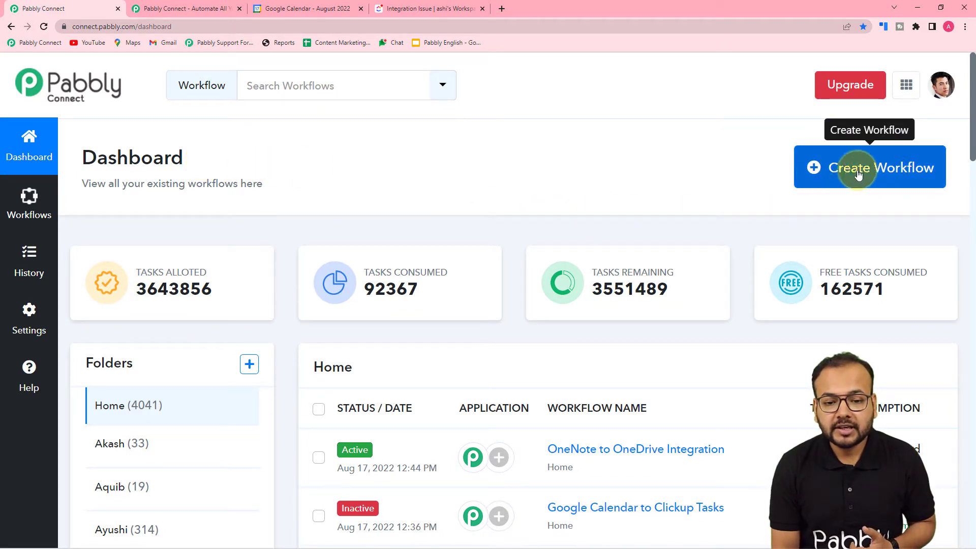
Create a new workflow named "Google Calendar to Clickup Automation".
{"action": "left_click", "coordinate": [891, 173]}
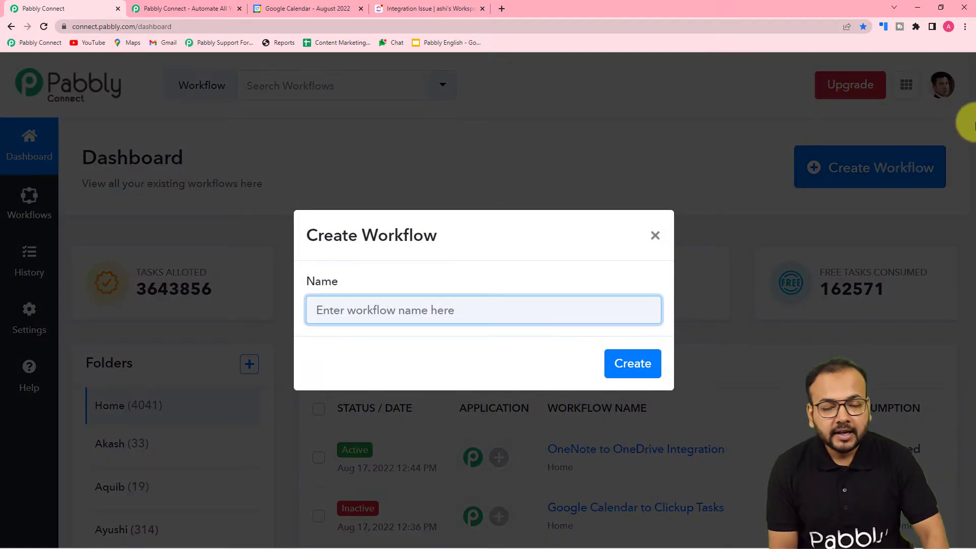
{"action": "type", "text": "Go"}
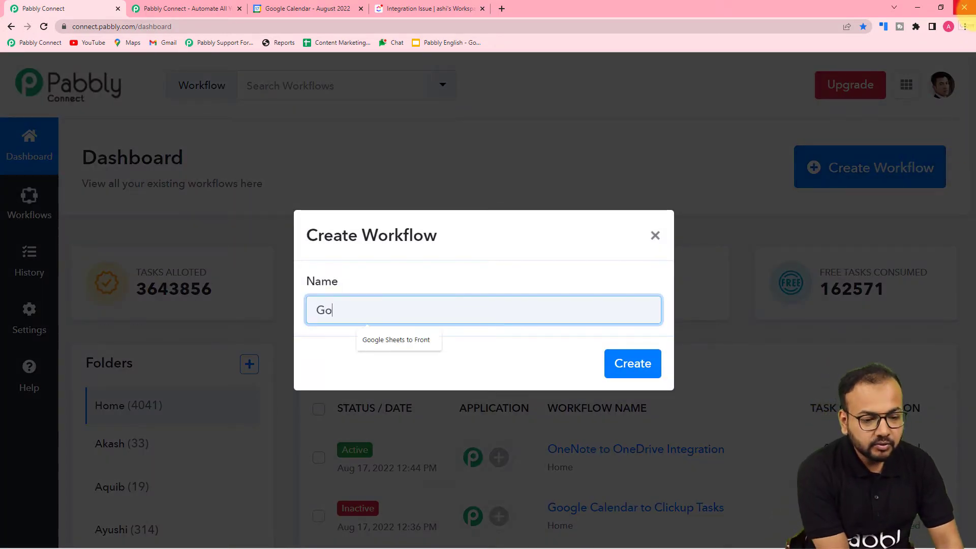
{"action": "type", "text": "oglel"}
{"action": "key", "text": "BackSpace"}
{"action": "key", "text": "BackSpace"}
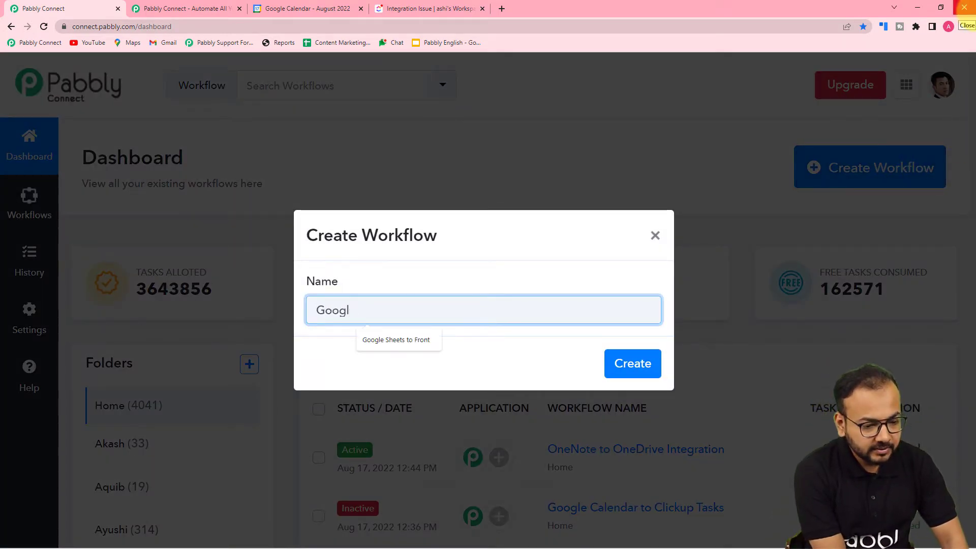
{"action": "type", "text": "e Calendar to Clickup A"}
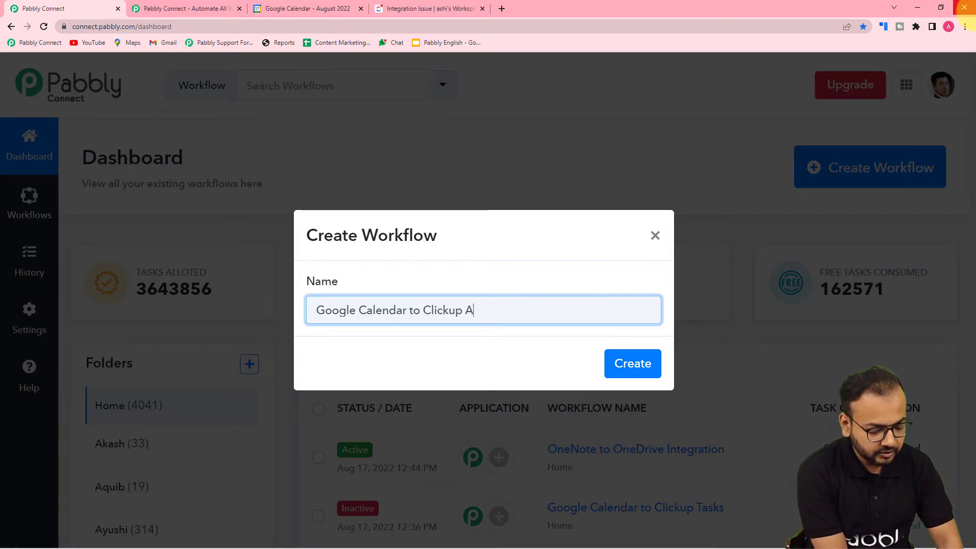
{"action": "type", "text": "omation"}
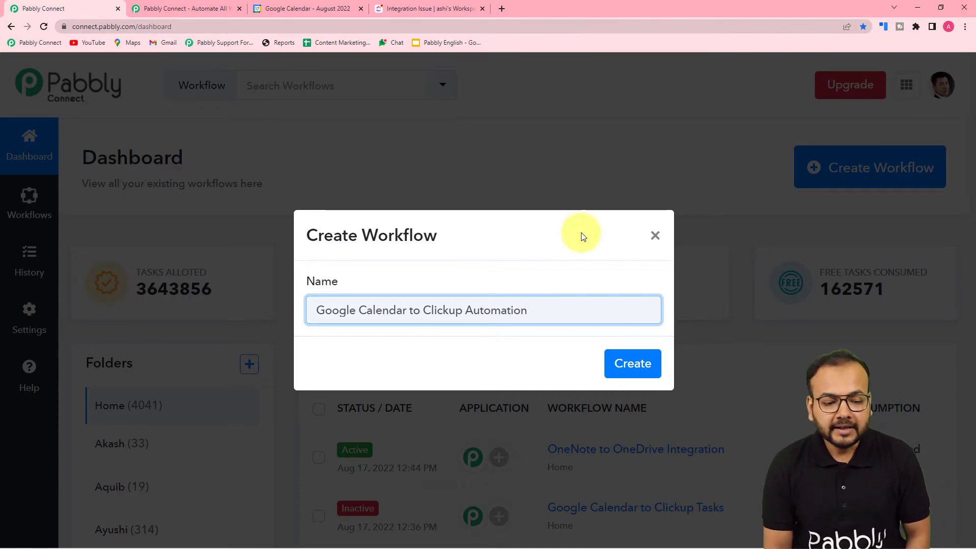
{"action": "left_click", "coordinate": [632, 365]}
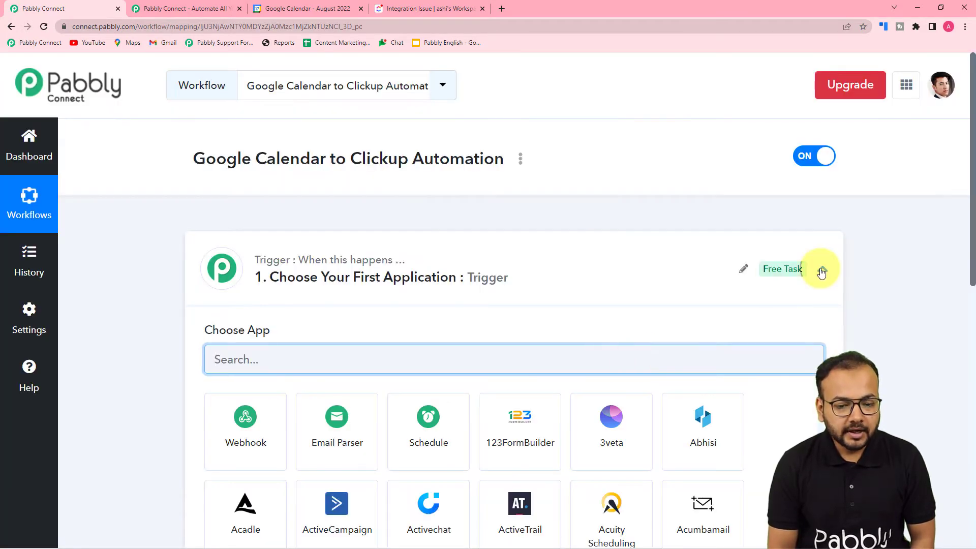
Examine the trigger and action sections of the new workflow.
{"action": "left_click", "coordinate": [820, 270]}
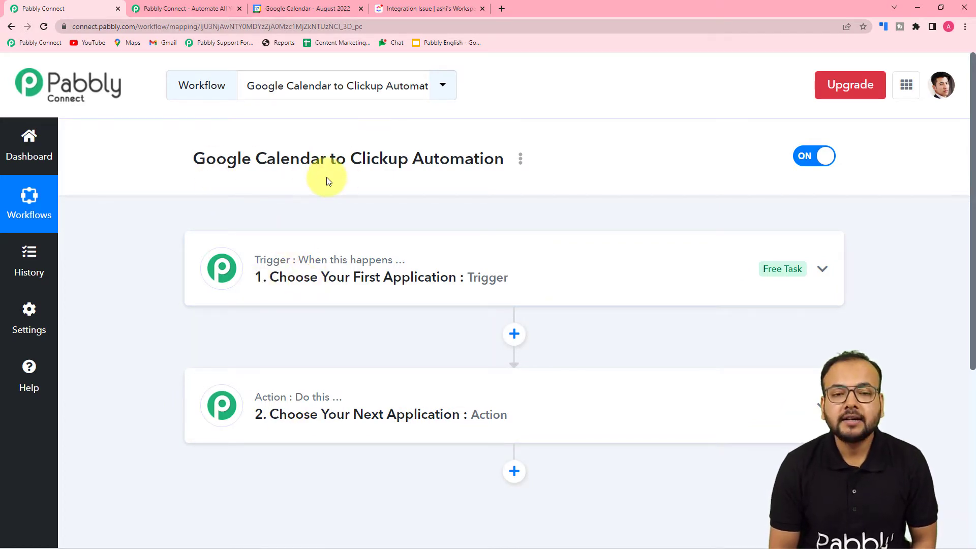
{"action": "left_click", "coordinate": [322, 259]}
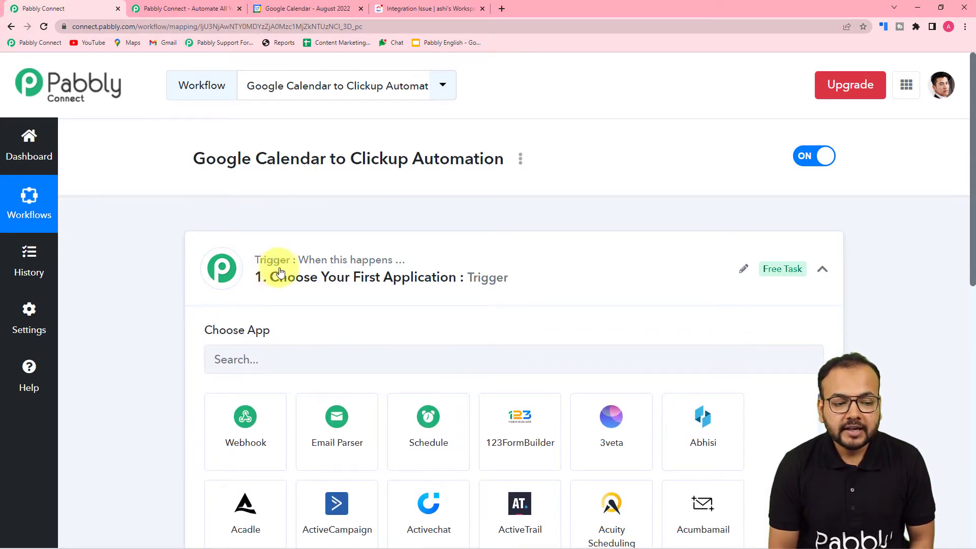
{"action": "scroll", "coordinate": [468, 269], "scroll_direction": "down", "scroll_amount": 1}
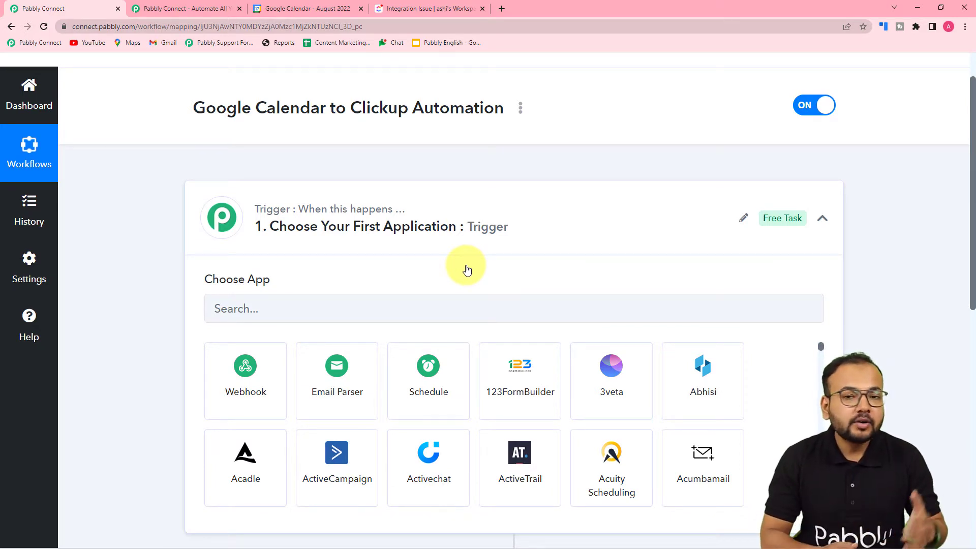
{"action": "scroll", "coordinate": [466, 267], "scroll_direction": "down", "scroll_amount": 5}
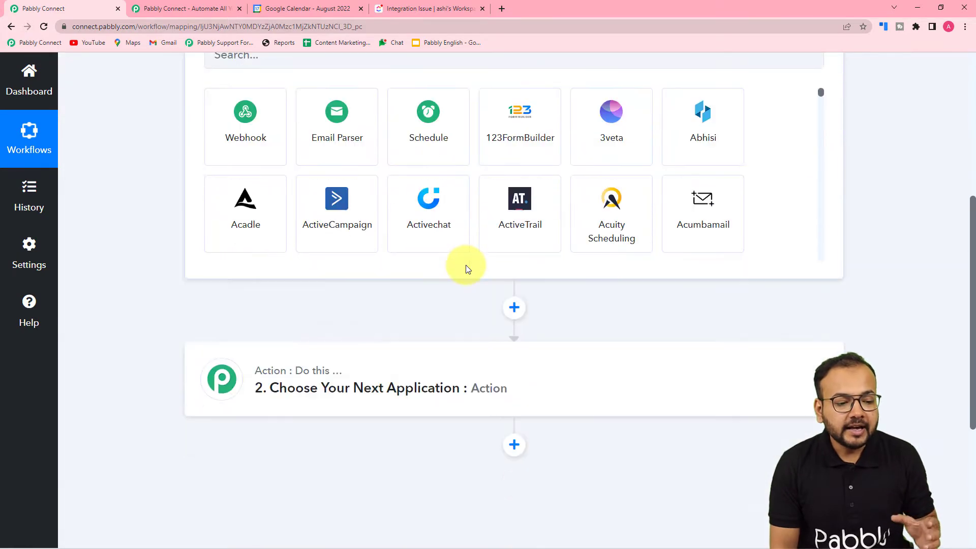
{"action": "scroll", "coordinate": [244, 355], "scroll_direction": "down", "scroll_amount": 3}
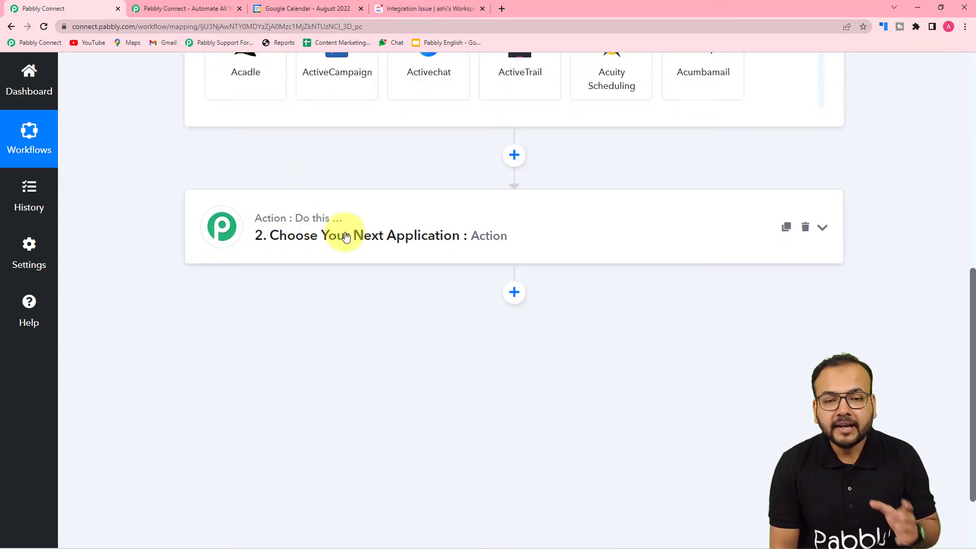
{"action": "scroll", "coordinate": [367, 237], "scroll_direction": "down", "scroll_amount": 1}
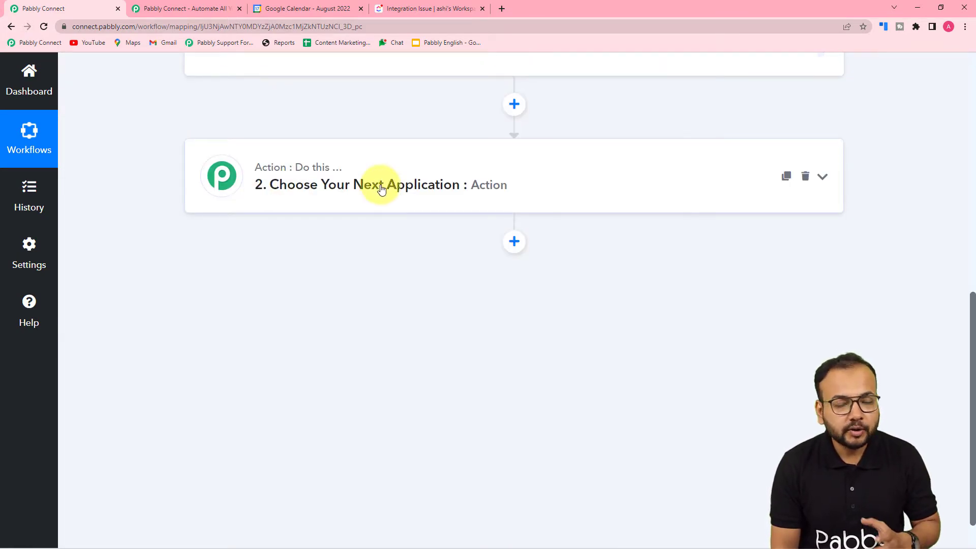
{"action": "scroll", "coordinate": [381, 189], "scroll_direction": "up", "scroll_amount": 10}
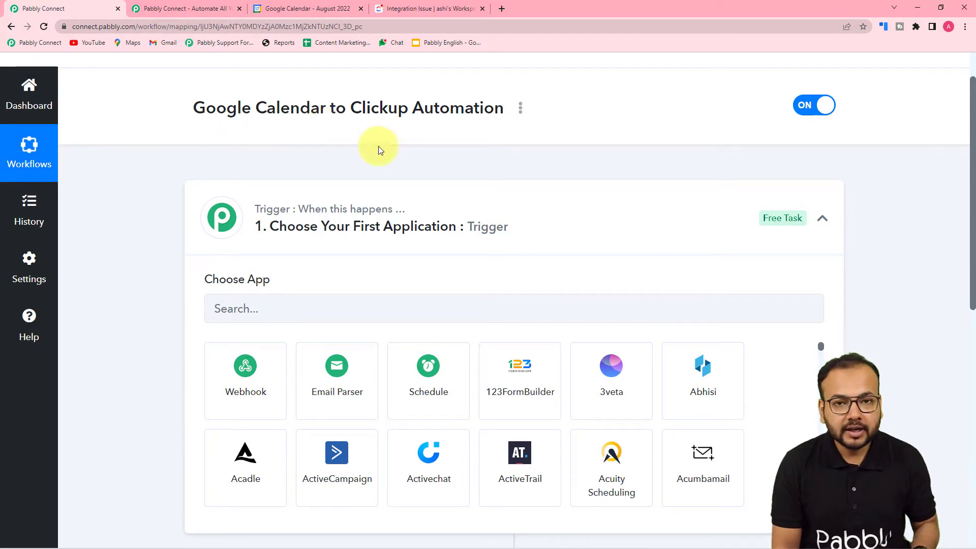
Set the workflow's trigger app to Google Calendar with New Event as the trigger event.
{"action": "scroll", "coordinate": [366, 276], "scroll_direction": "down", "scroll_amount": 2}
{"action": "left_click", "coordinate": [275, 206]}
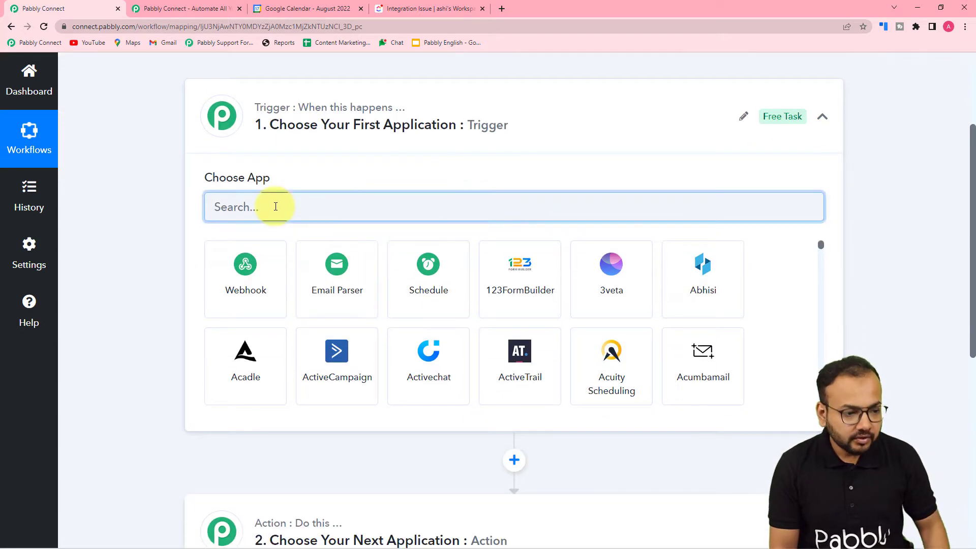
{"action": "type", "text": "goo"}
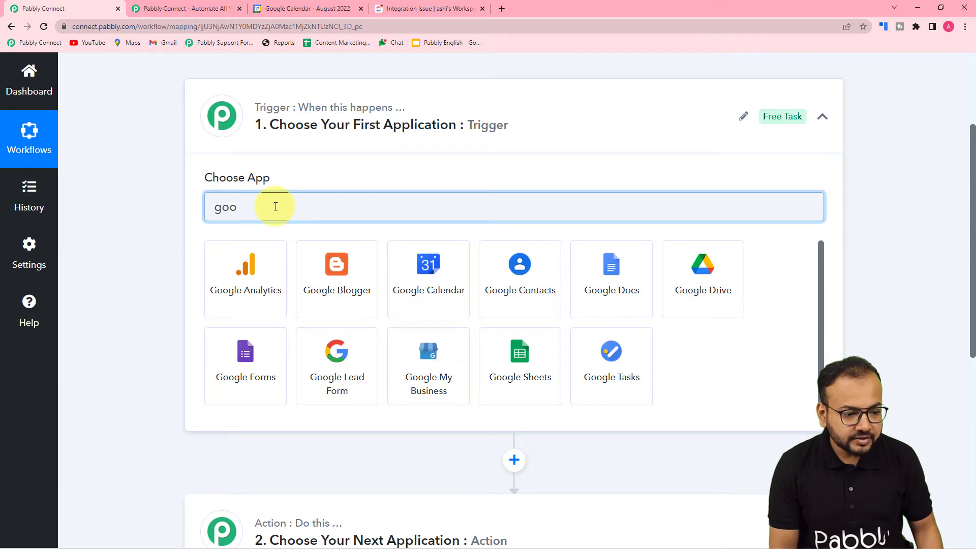
{"action": "type", "text": "gle"}
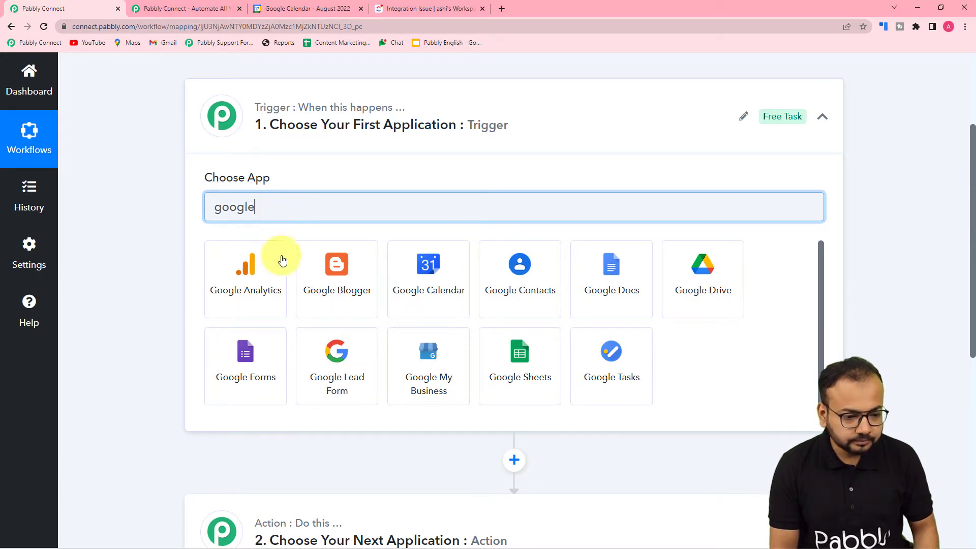
{"action": "left_click", "coordinate": [424, 299]}
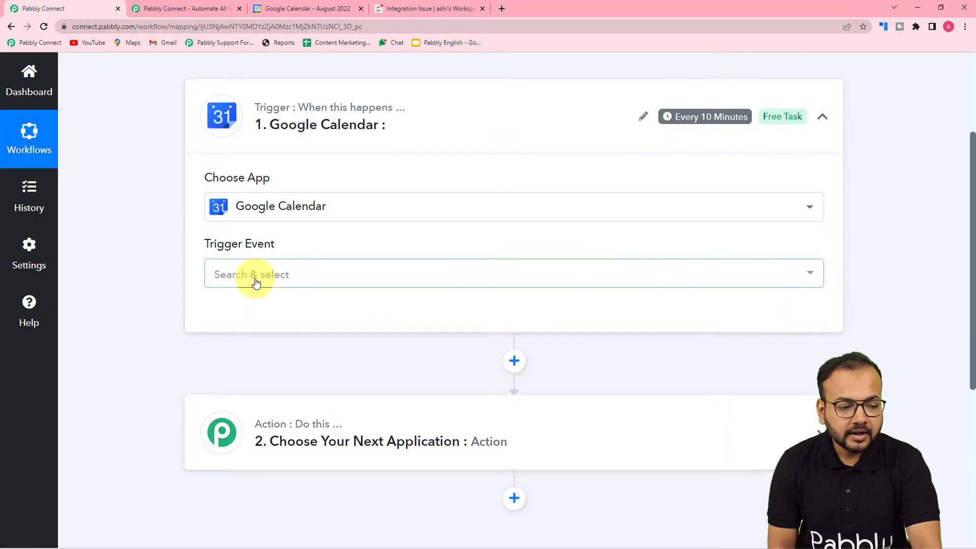
{"action": "left_click", "coordinate": [250, 274]}
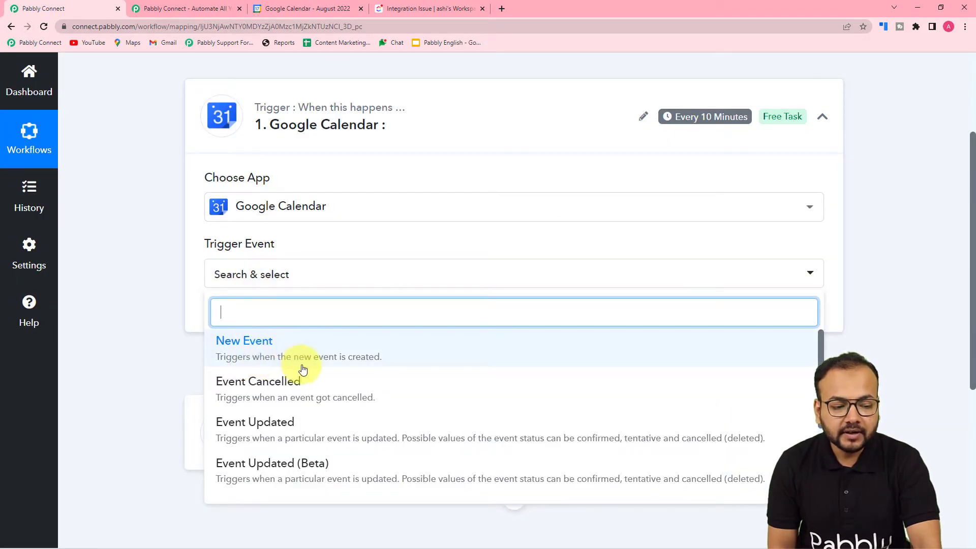
{"action": "left_click", "coordinate": [347, 358]}
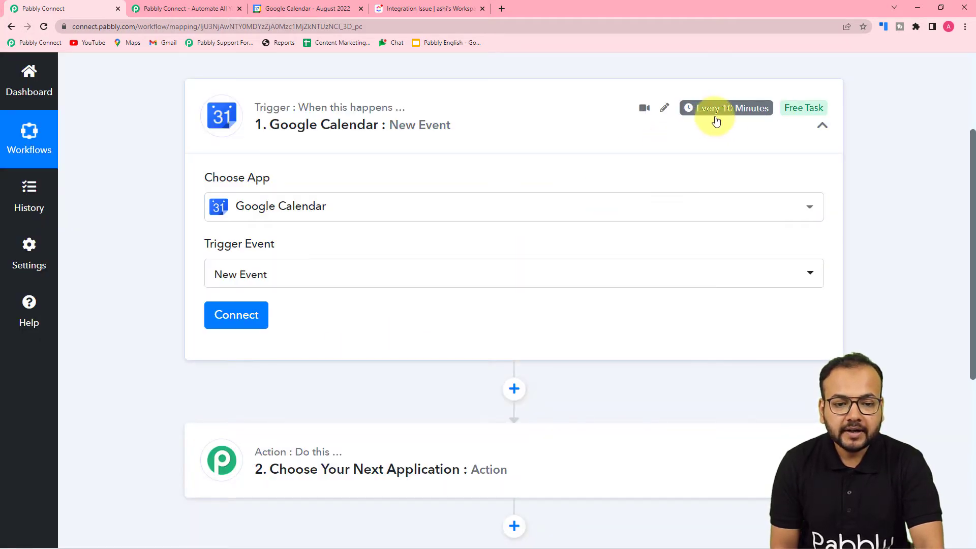
{"action": "mouse_move", "coordinate": [715, 112]}
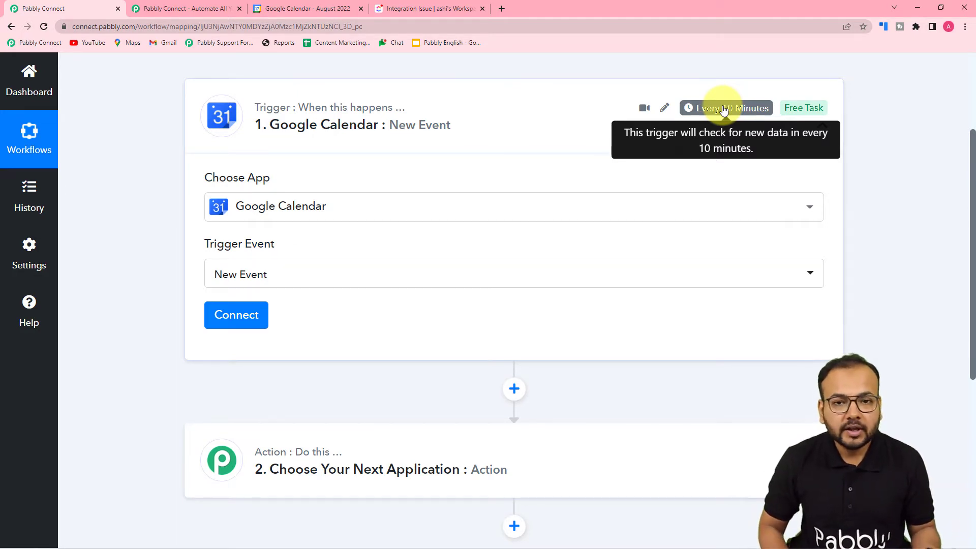
Set the workflow's action app to ClickUp with Create Task as the action event.
{"action": "scroll", "coordinate": [487, 241], "scroll_direction": "down", "scroll_amount": 4}
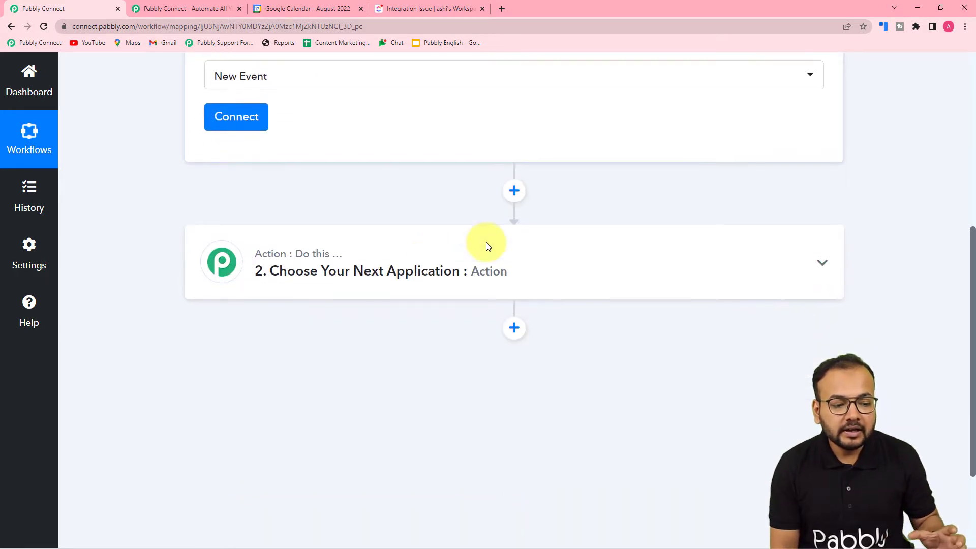
{"action": "left_click", "coordinate": [308, 267]}
{"action": "scroll", "coordinate": [292, 241], "scroll_direction": "down", "scroll_amount": 2}
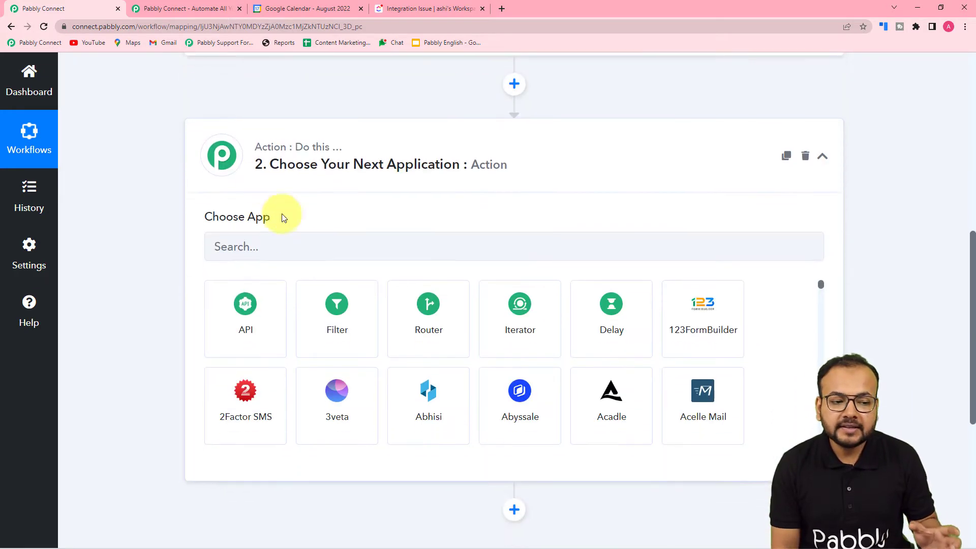
{"action": "left_click", "coordinate": [310, 251]}
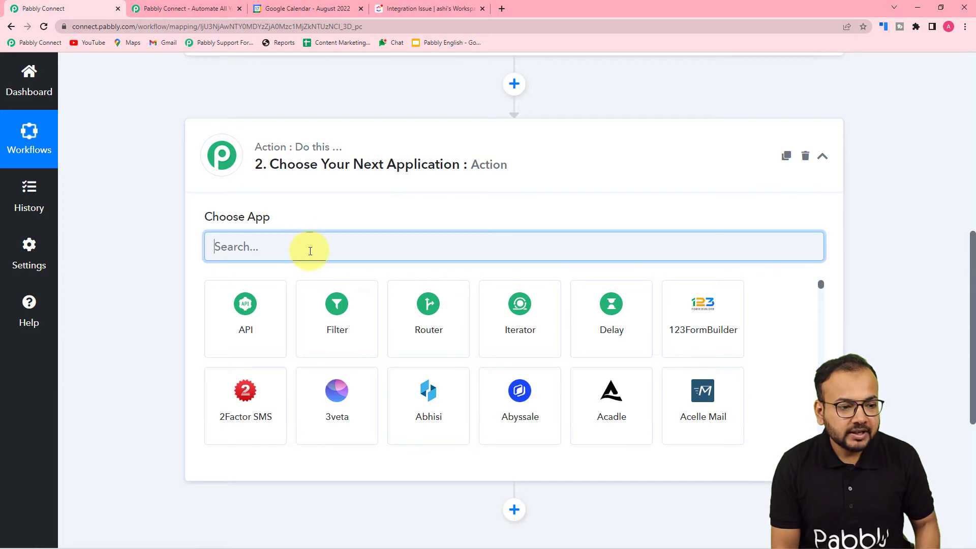
{"action": "type", "text": "cli"}
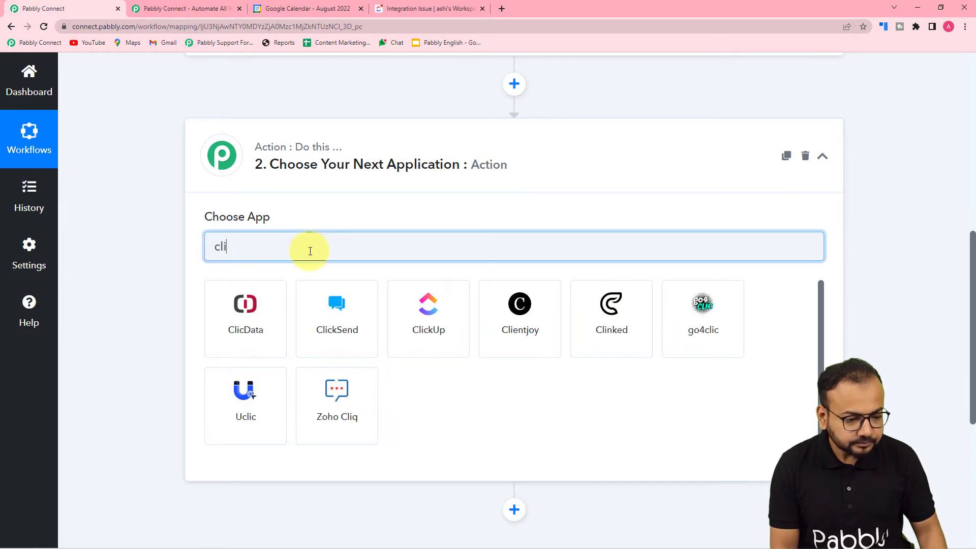
{"action": "left_click", "coordinate": [428, 305]}
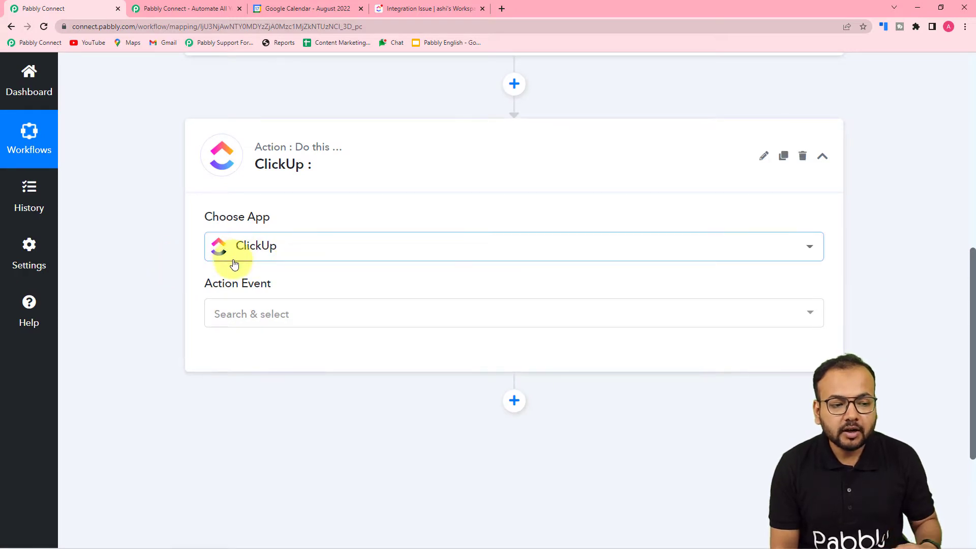
{"action": "scroll", "coordinate": [233, 263], "scroll_direction": "down", "scroll_amount": 2}
{"action": "left_click", "coordinate": [236, 218]}
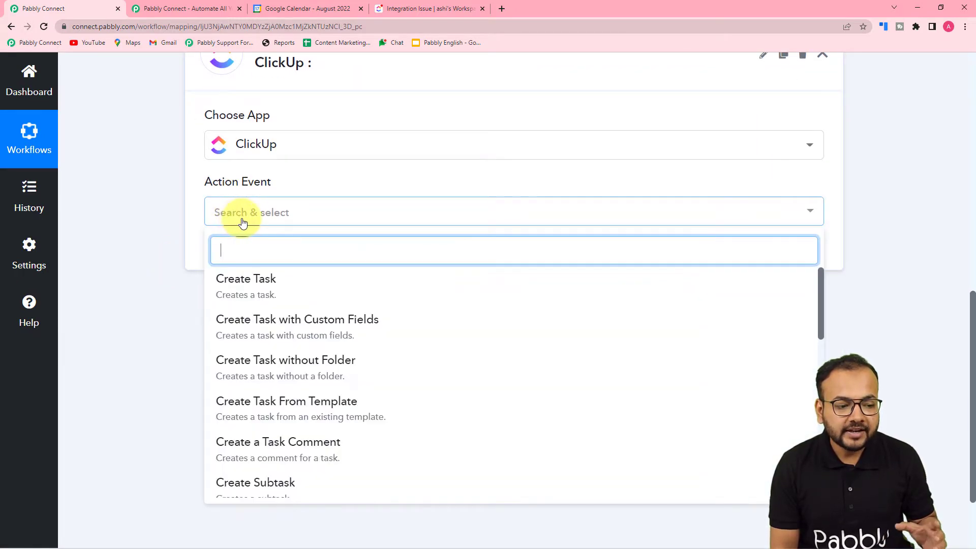
{"action": "left_click", "coordinate": [239, 297]}
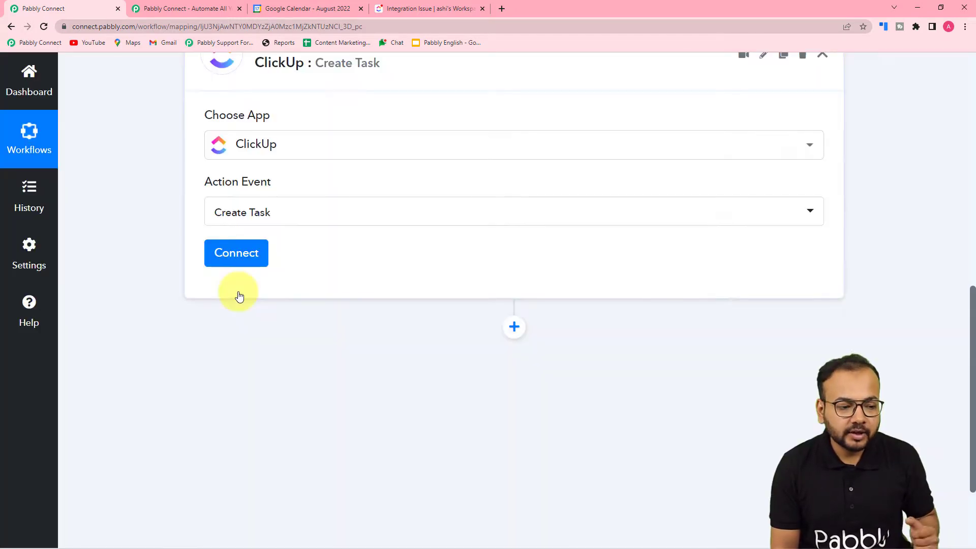
Connect the Google Calendar trigger through a new connection, choosing the Google account and granting Pabbly Connect Calendar access.
{"action": "scroll", "coordinate": [274, 314], "scroll_direction": "up", "scroll_amount": 8}
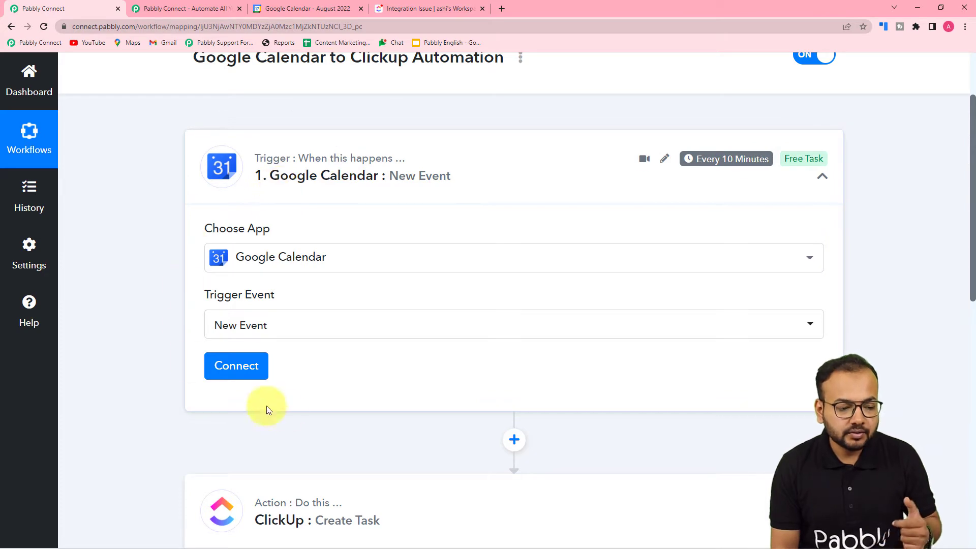
{"action": "left_click", "coordinate": [236, 367]}
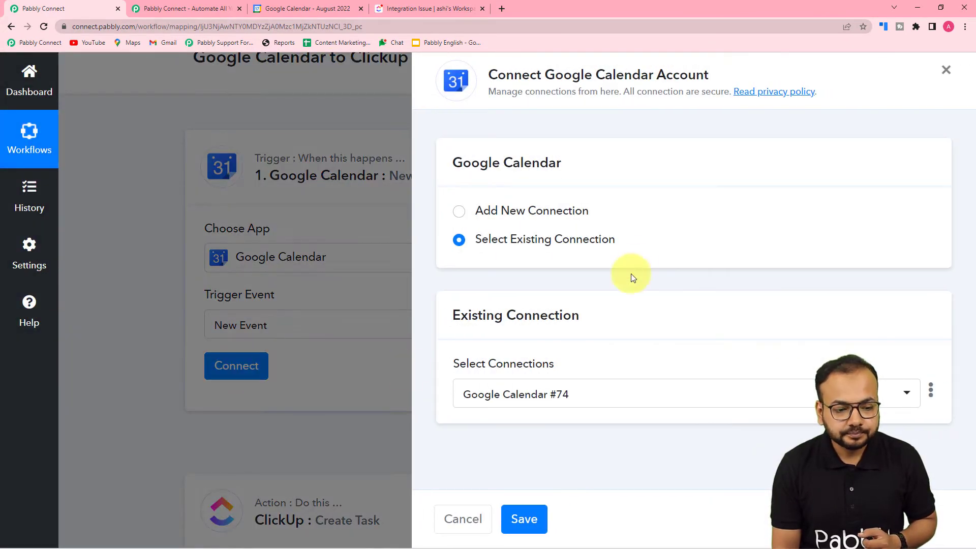
{"action": "left_click", "coordinate": [457, 212]}
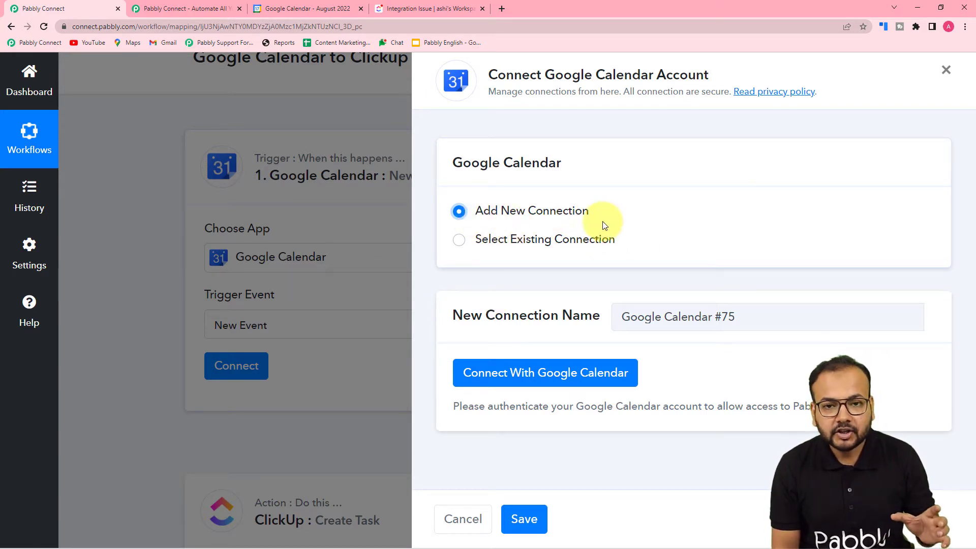
{"action": "left_click", "coordinate": [536, 389]}
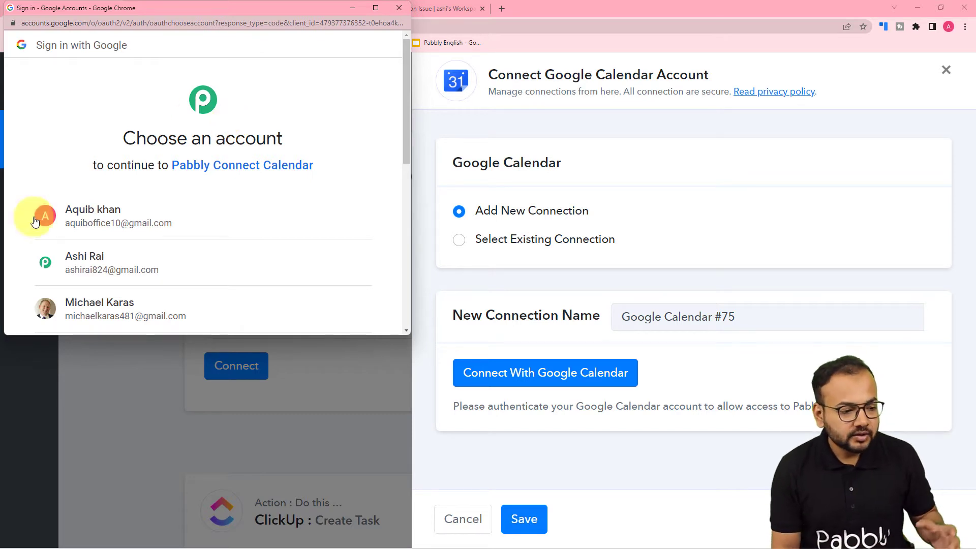
{"action": "left_click", "coordinate": [98, 270]}
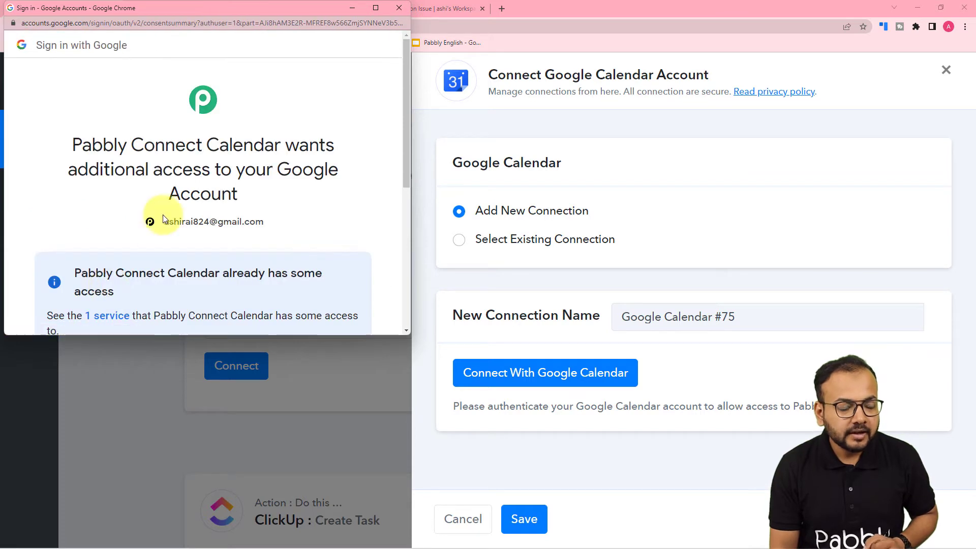
{"action": "scroll", "coordinate": [164, 214], "scroll_direction": "down", "scroll_amount": 5}
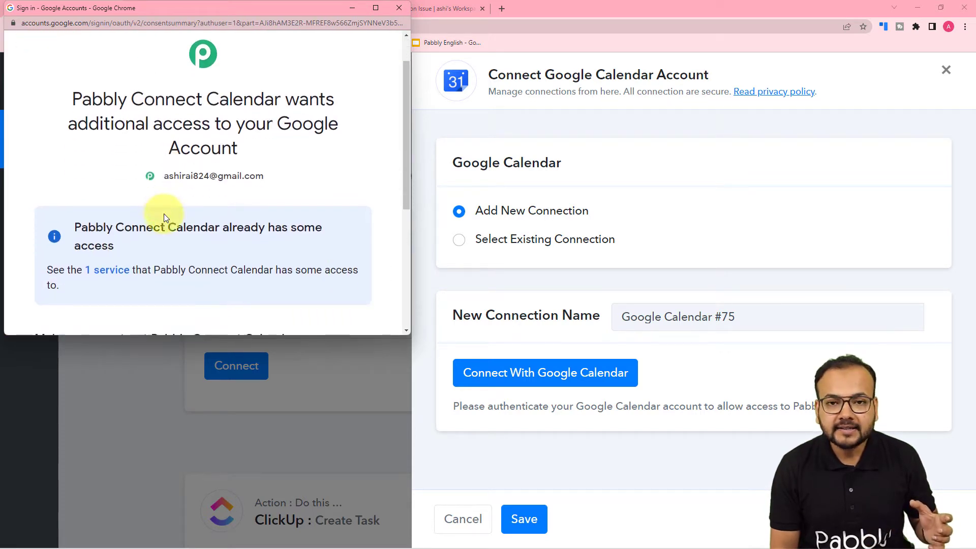
{"action": "left_click", "coordinate": [264, 238]}
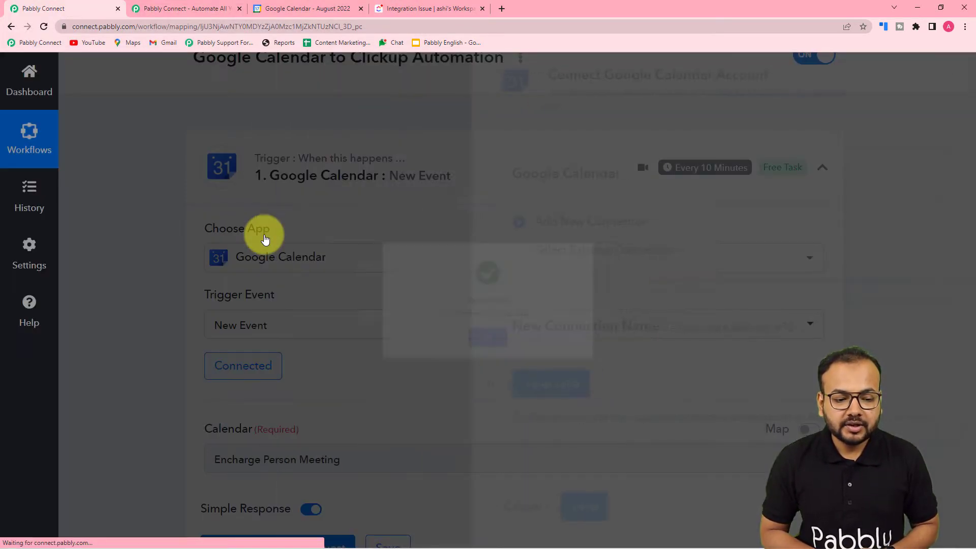
{"action": "scroll", "coordinate": [265, 239], "scroll_direction": "down", "scroll_amount": 3}
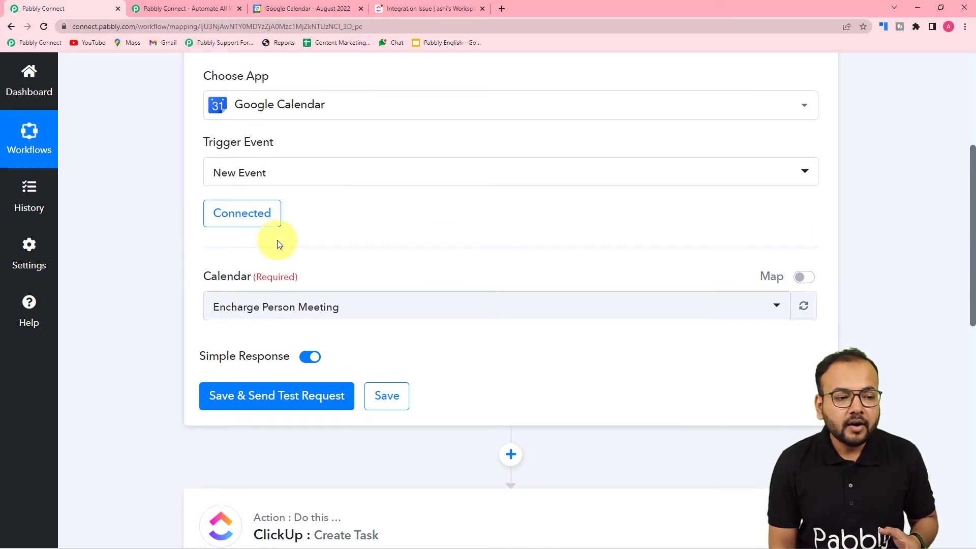
Check the event calendar in Google Calendar and, back in Pabbly Connect, set the trigger's calendar to ClickUp Tasks.
{"action": "left_click", "coordinate": [291, 9]}
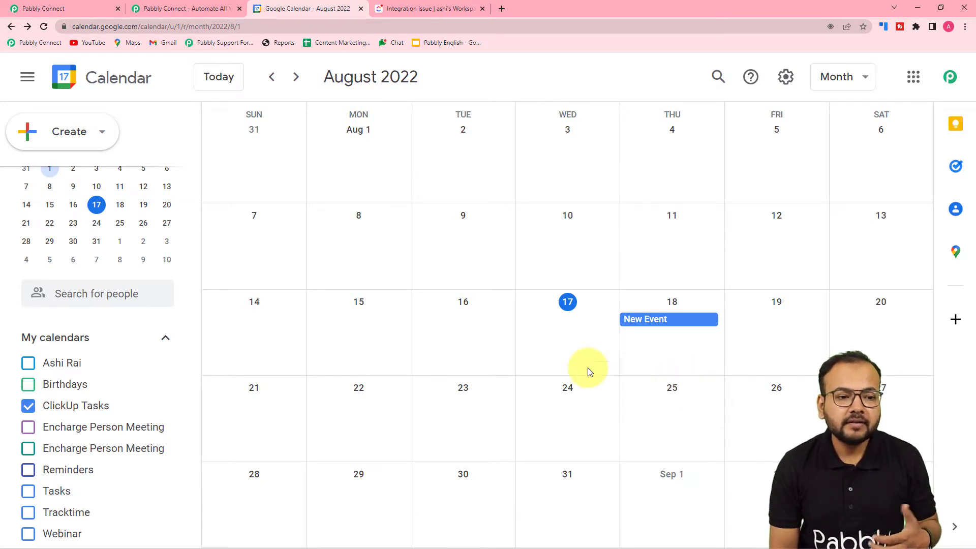
{"action": "left_click", "coordinate": [150, 9]}
{"action": "left_click", "coordinate": [71, 10]}
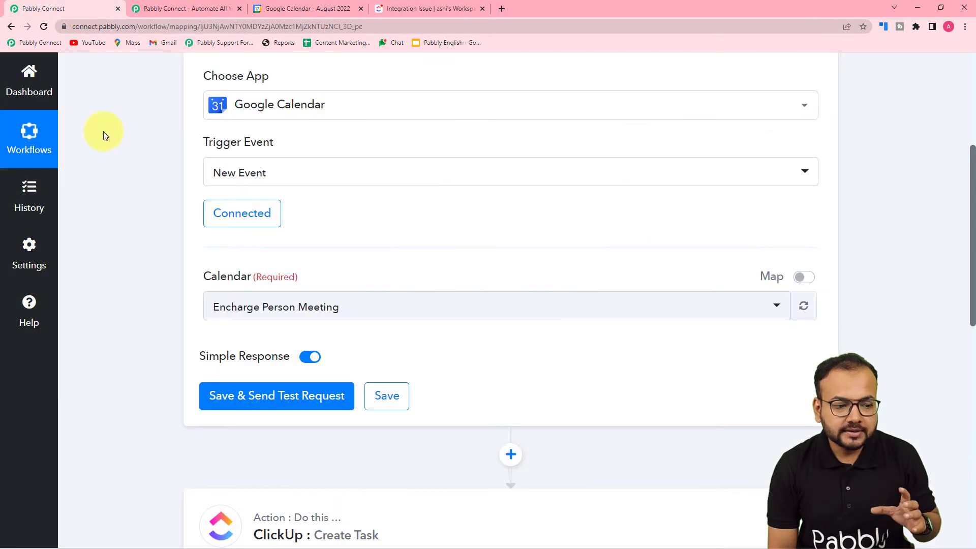
{"action": "scroll", "coordinate": [145, 198], "scroll_direction": "down", "scroll_amount": 4}
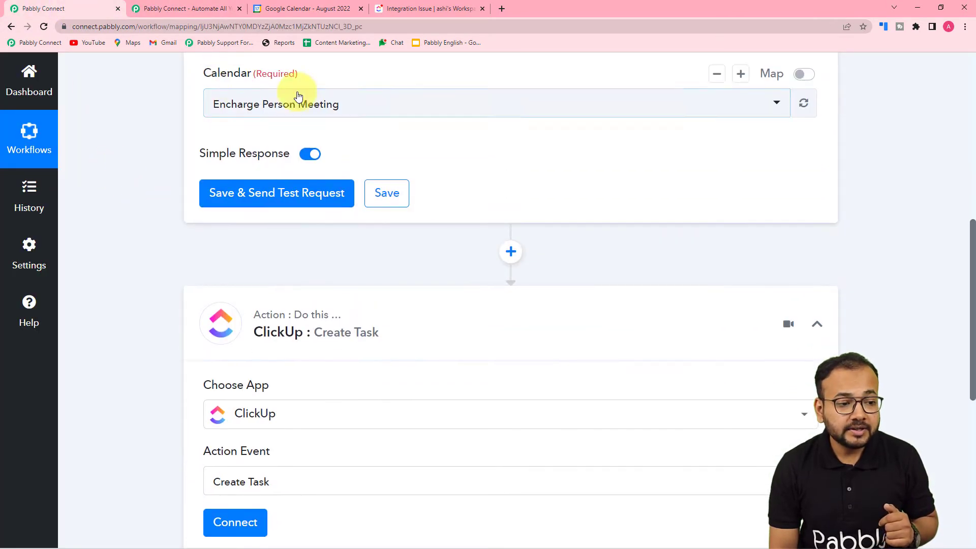
{"action": "scroll", "coordinate": [290, 196], "scroll_direction": "up", "scroll_amount": 2}
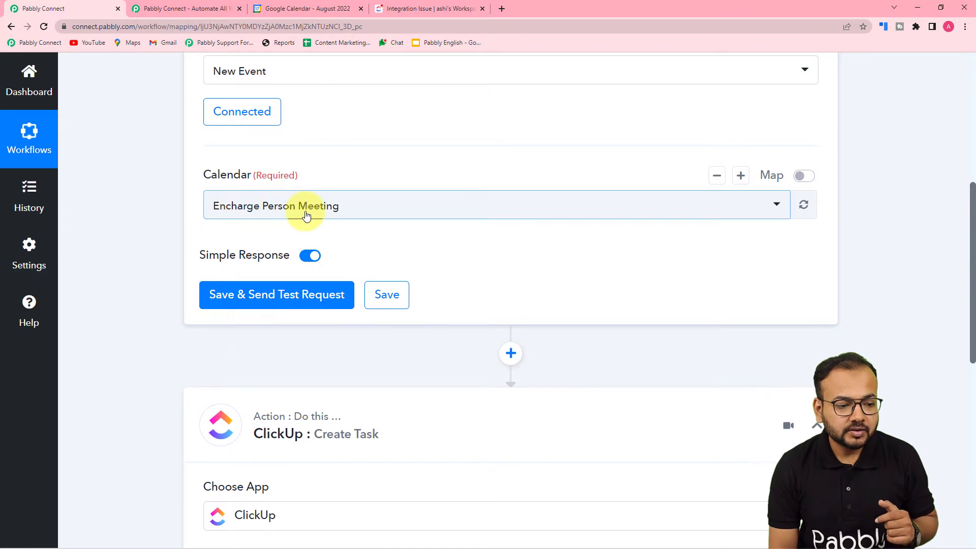
{"action": "left_click", "coordinate": [306, 216]}
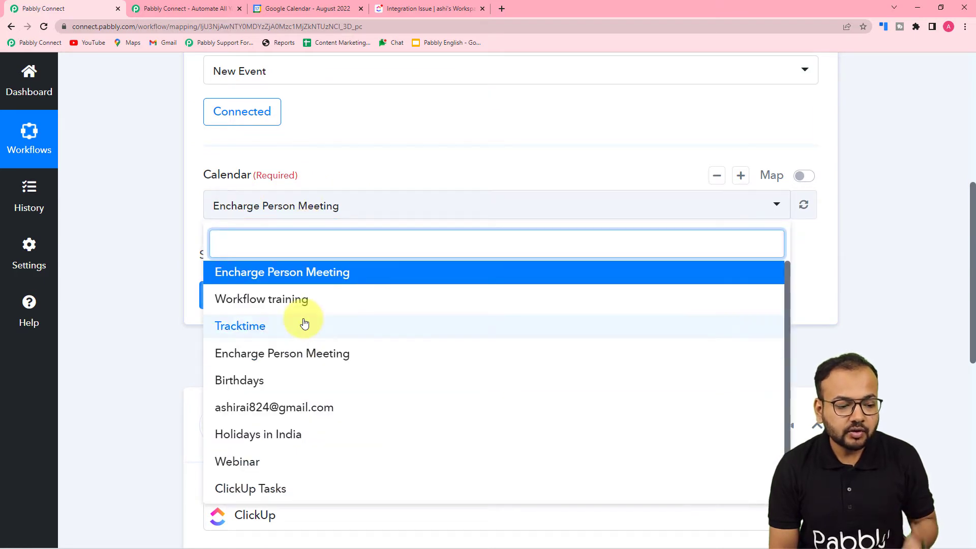
{"action": "scroll", "coordinate": [358, 425], "scroll_direction": "down", "scroll_amount": 1}
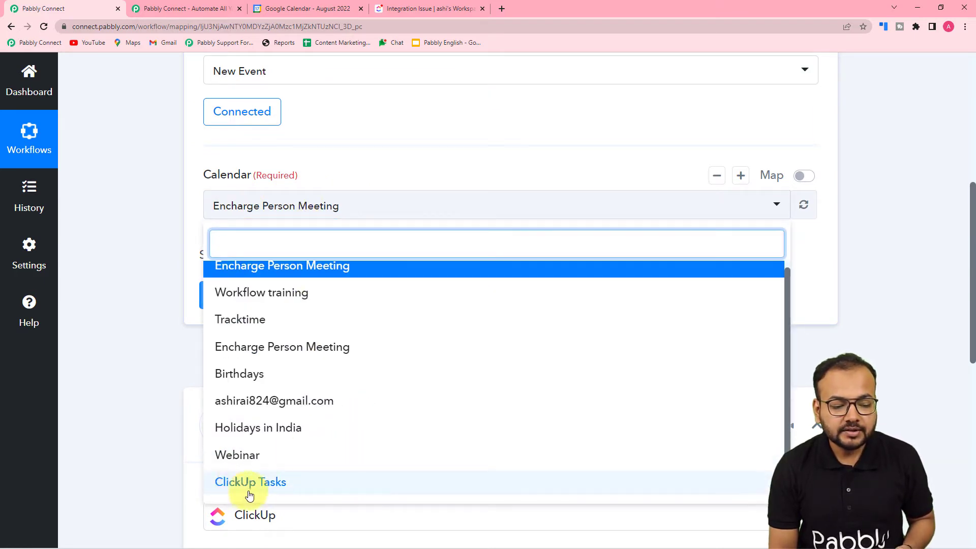
{"action": "left_click", "coordinate": [278, 491]}
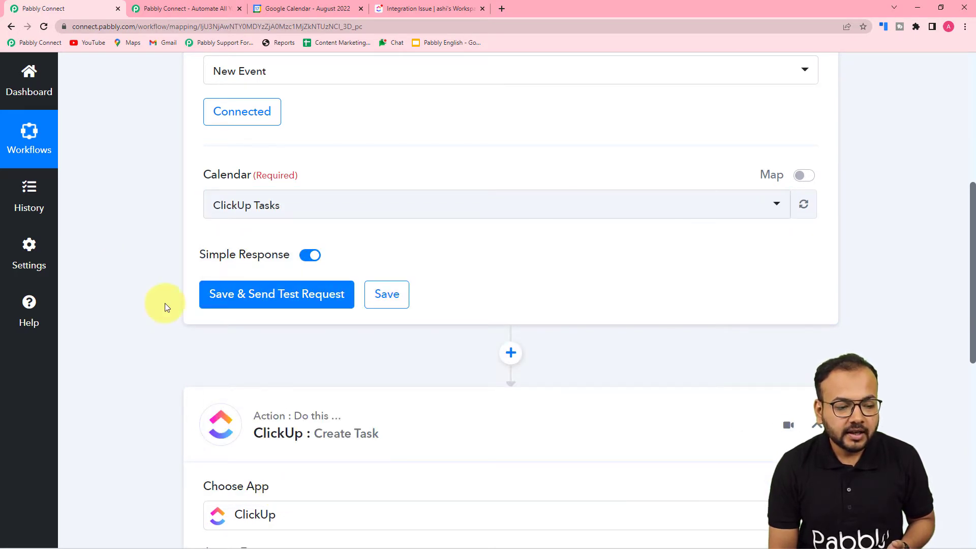
Save the Google Calendar trigger with a test request and review the event fields in the received response.
{"action": "left_click", "coordinate": [230, 311]}
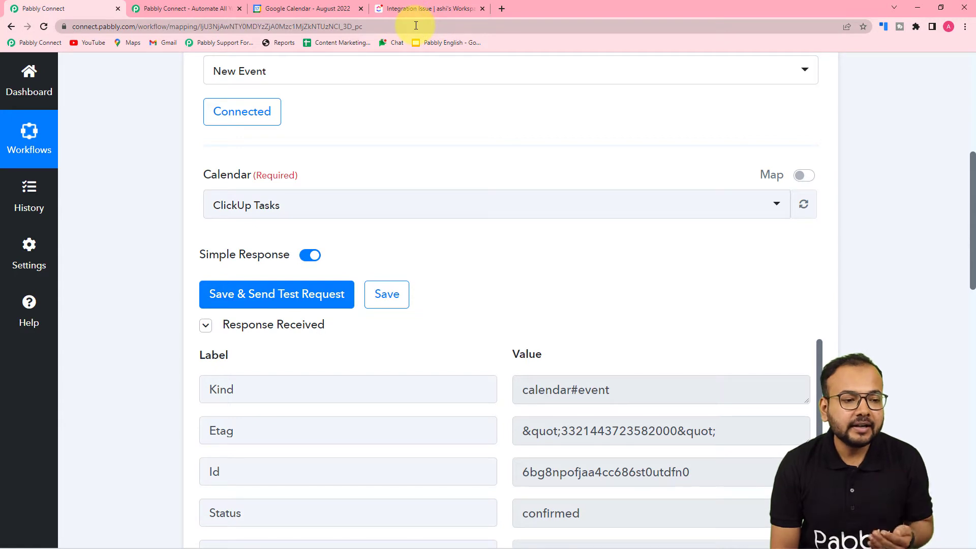
{"action": "scroll", "coordinate": [371, 206], "scroll_direction": "down", "scroll_amount": 5}
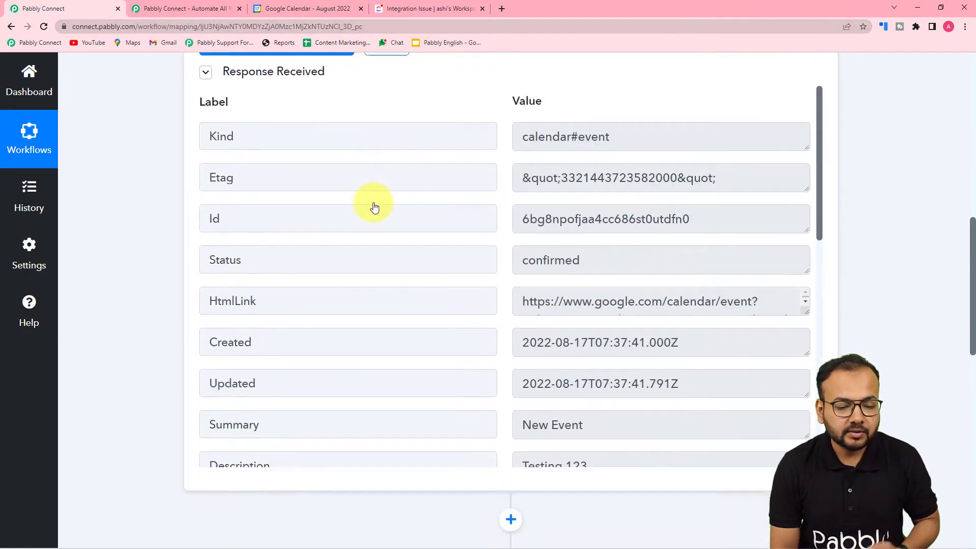
{"action": "scroll", "coordinate": [373, 207], "scroll_direction": "up", "scroll_amount": 2}
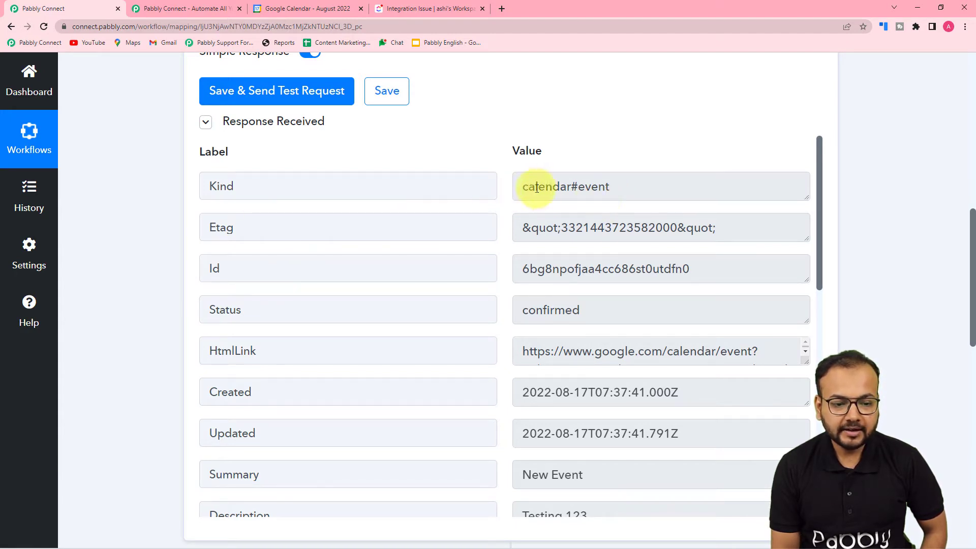
{"action": "scroll", "coordinate": [386, 247], "scroll_direction": "down", "scroll_amount": 2}
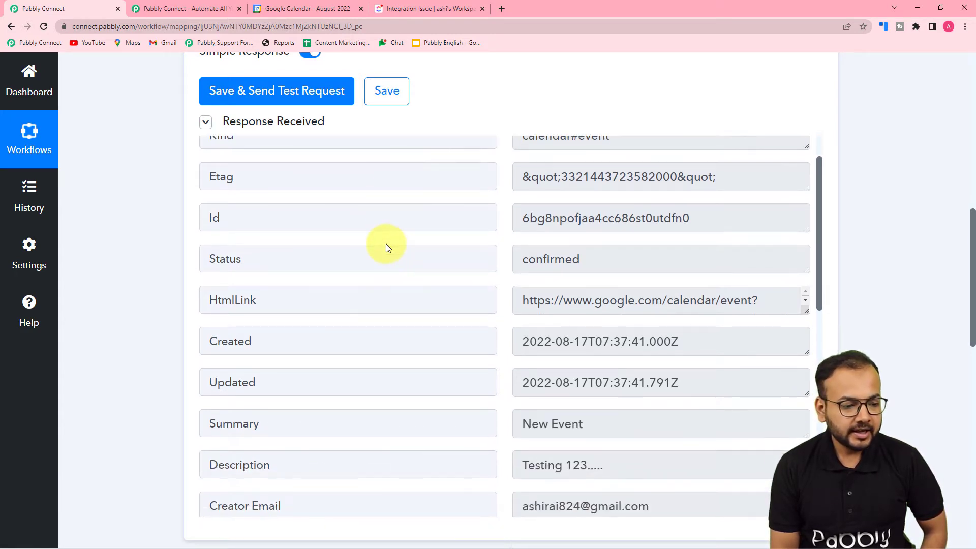
{"action": "scroll", "coordinate": [386, 247], "scroll_direction": "down", "scroll_amount": 1}
{"action": "scroll", "coordinate": [327, 226], "scroll_direction": "down", "scroll_amount": 1}
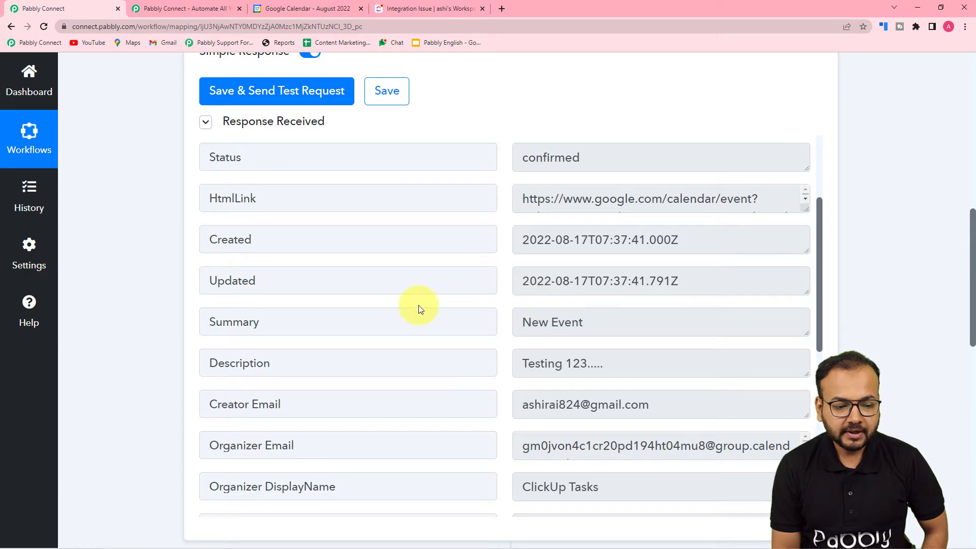
{"action": "scroll", "coordinate": [419, 305], "scroll_direction": "down", "scroll_amount": 2}
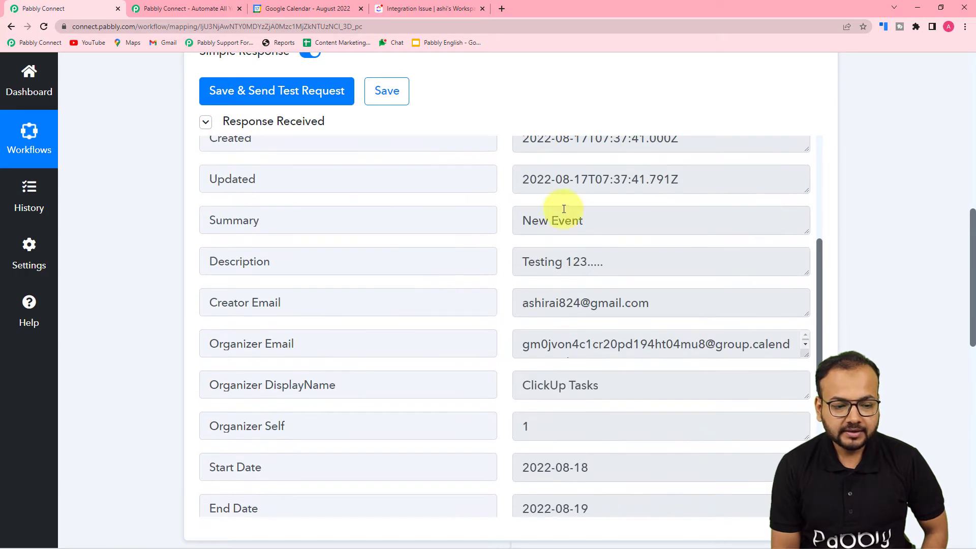
Switch to Google Calendar and check the details of New Event on August 18 against the response.
{"action": "left_click", "coordinate": [278, 10]}
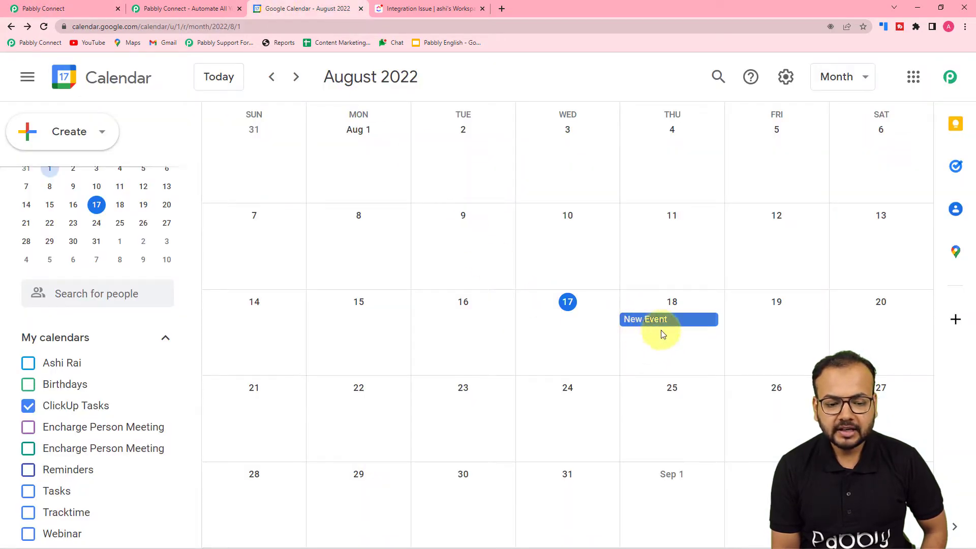
{"action": "left_click", "coordinate": [639, 321]}
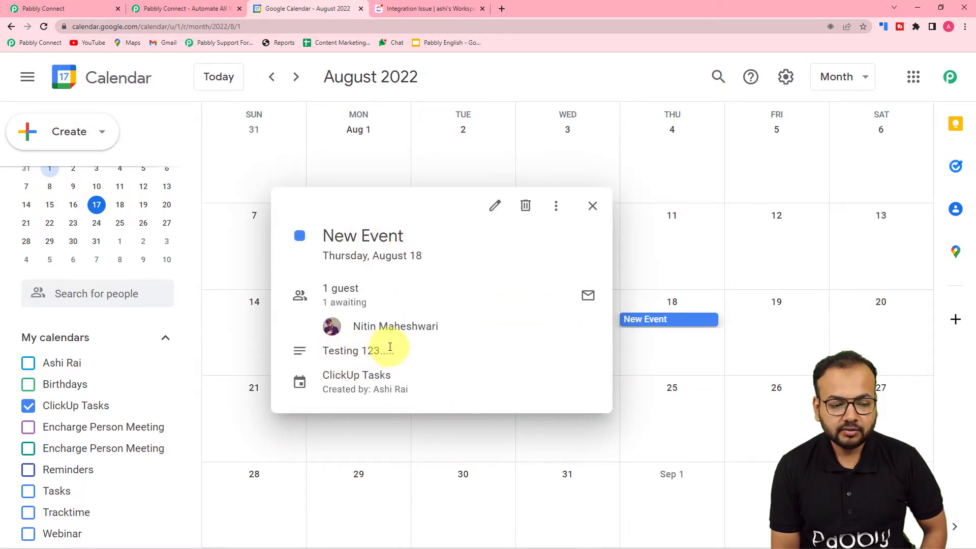
{"action": "left_click", "coordinate": [668, 416]}
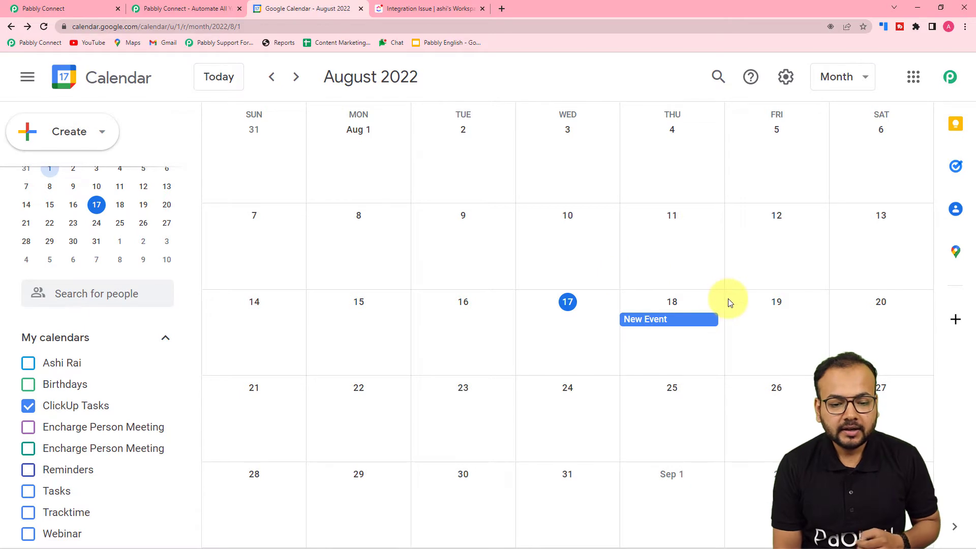
Start an event titled "New Integration" on Friday, August 19 in the ClickUp Tasks calendar and add a suggested contact as guest.
{"action": "left_click", "coordinate": [770, 331]}
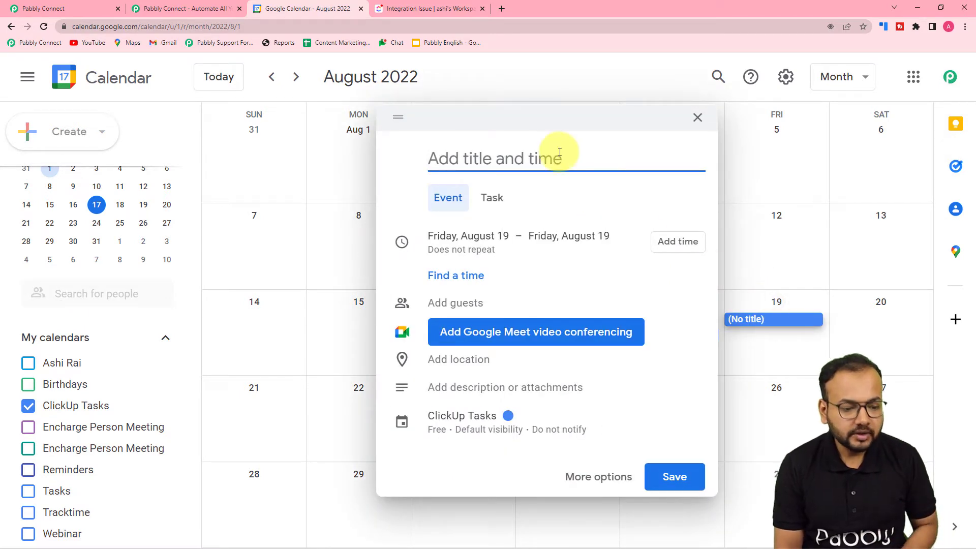
{"action": "type", "text": "New Integration"}
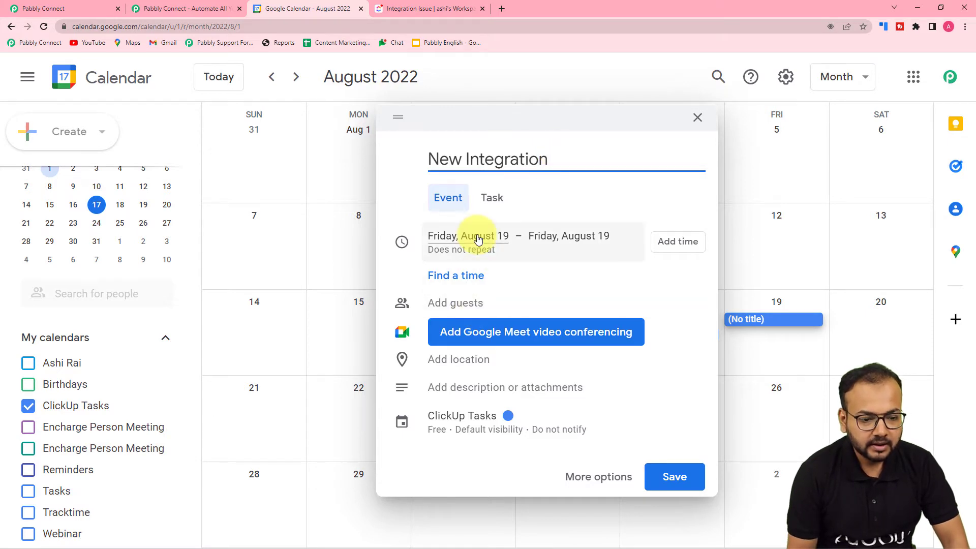
{"action": "left_click", "coordinate": [460, 304]}
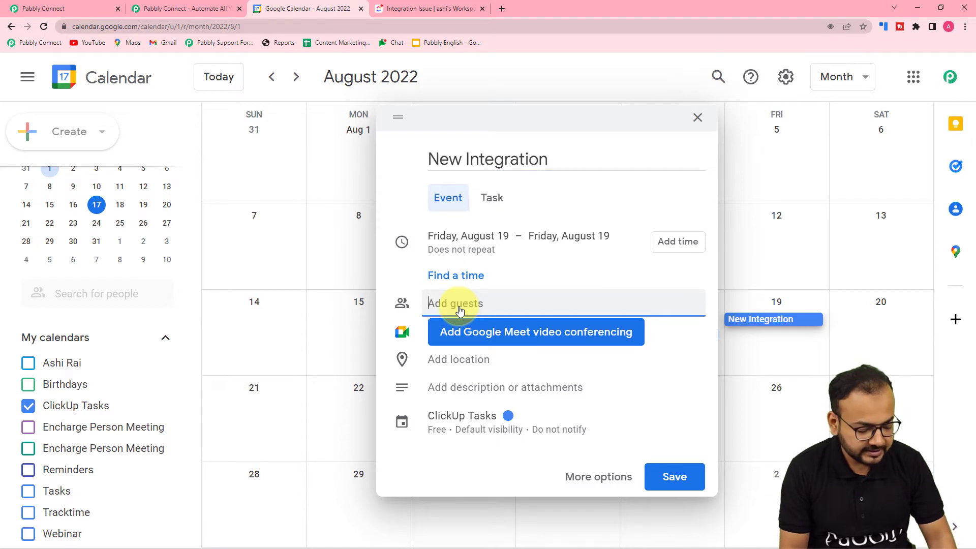
{"action": "type", "text": "p"}
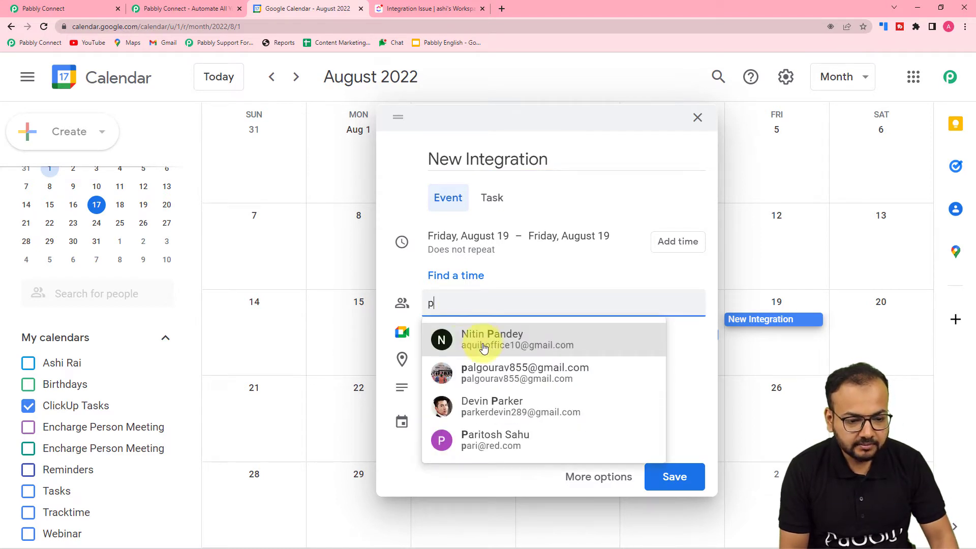
{"action": "left_click", "coordinate": [483, 348]}
{"action": "scroll", "coordinate": [567, 342], "scroll_direction": "down", "scroll_amount": 1}
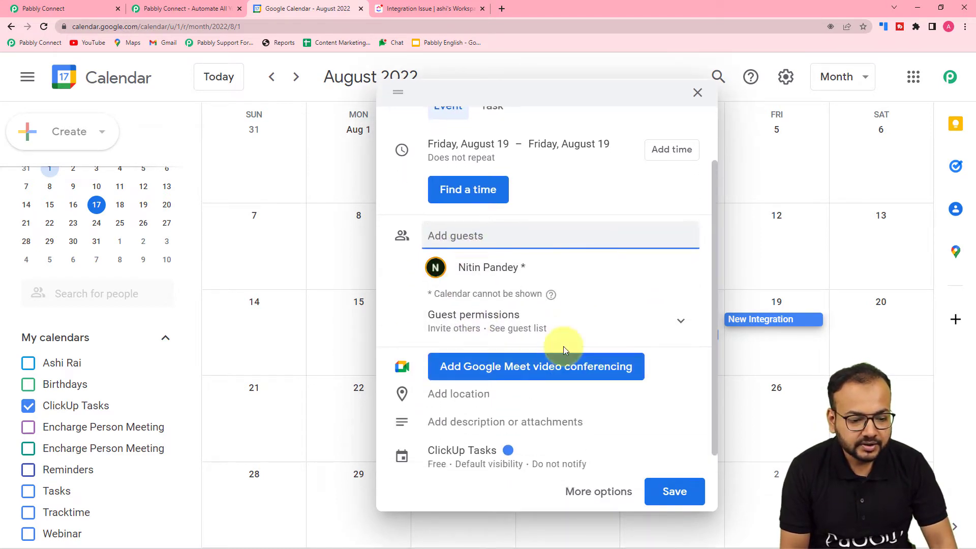
{"action": "scroll", "coordinate": [440, 397], "scroll_direction": "down", "scroll_amount": 1}
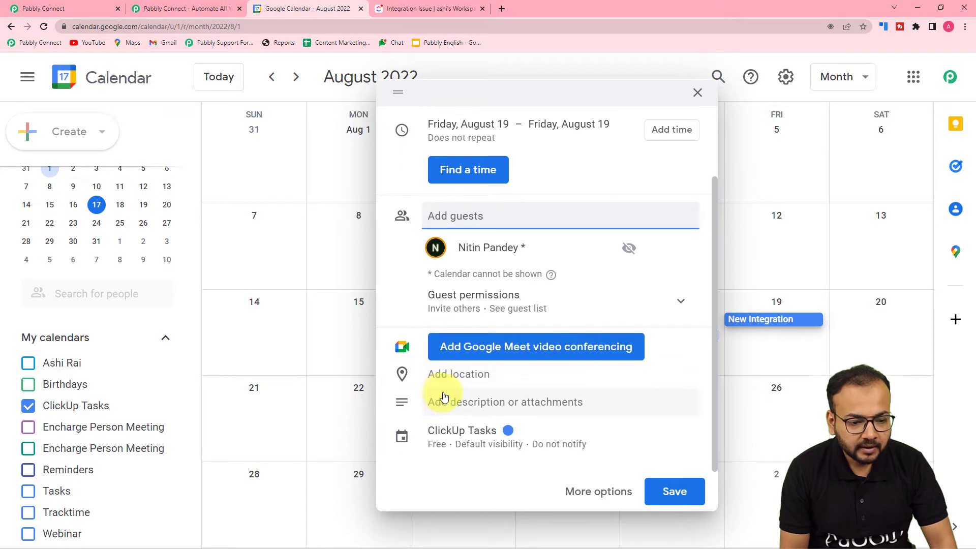
Add the event description "We need a new integration between Google Calendar and clickup" and save the event.
{"action": "left_click", "coordinate": [475, 403]}
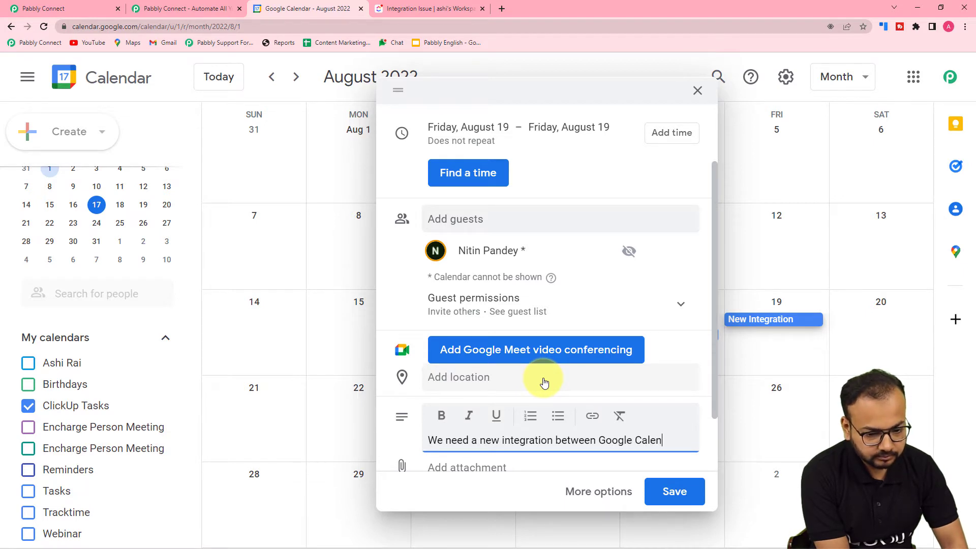
{"action": "type", "text": "and clickup"}
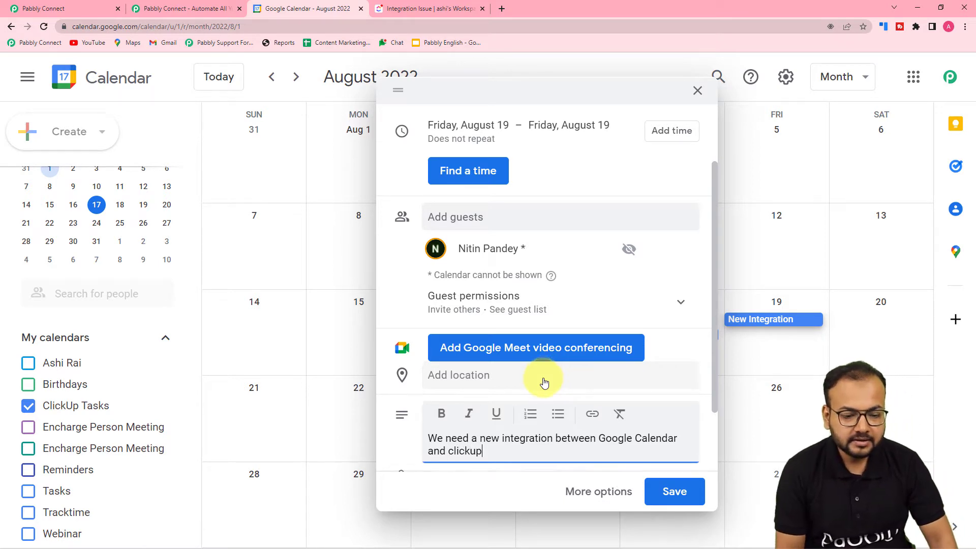
{"action": "scroll", "coordinate": [544, 382], "scroll_direction": "down", "scroll_amount": 2}
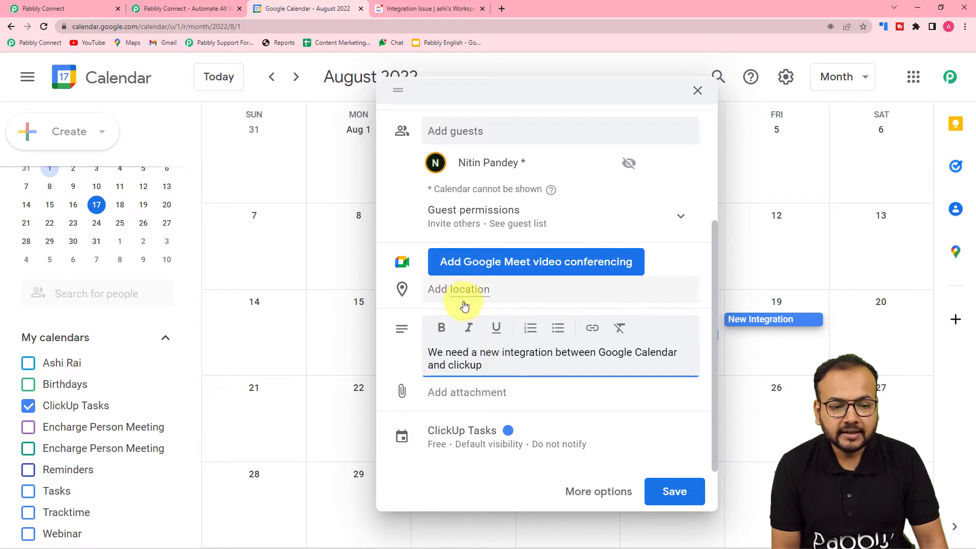
{"action": "scroll", "coordinate": [562, 335], "scroll_direction": "up", "scroll_amount": 3}
{"action": "scroll", "coordinate": [570, 340], "scroll_direction": "down", "scroll_amount": 3}
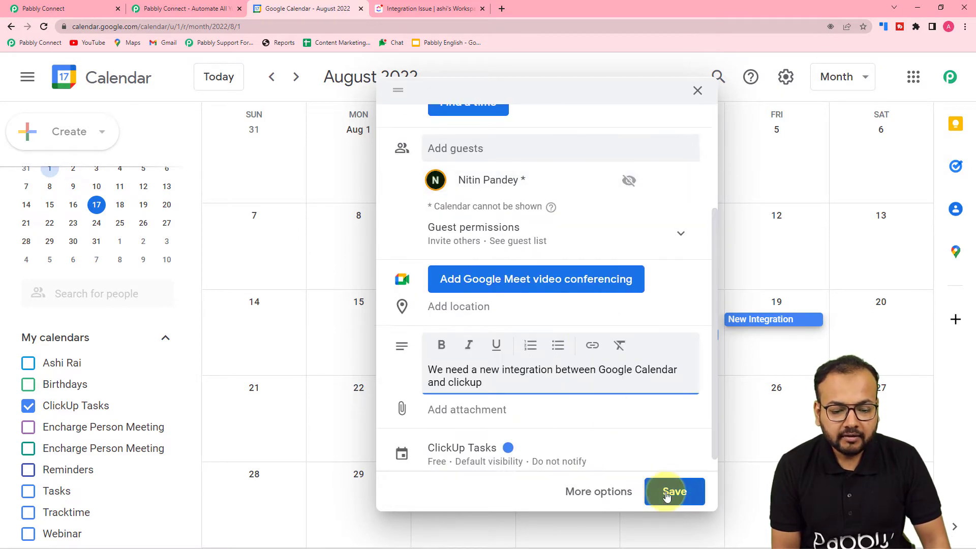
{"action": "left_click", "coordinate": [667, 496]}
{"action": "left_click", "coordinate": [561, 332]}
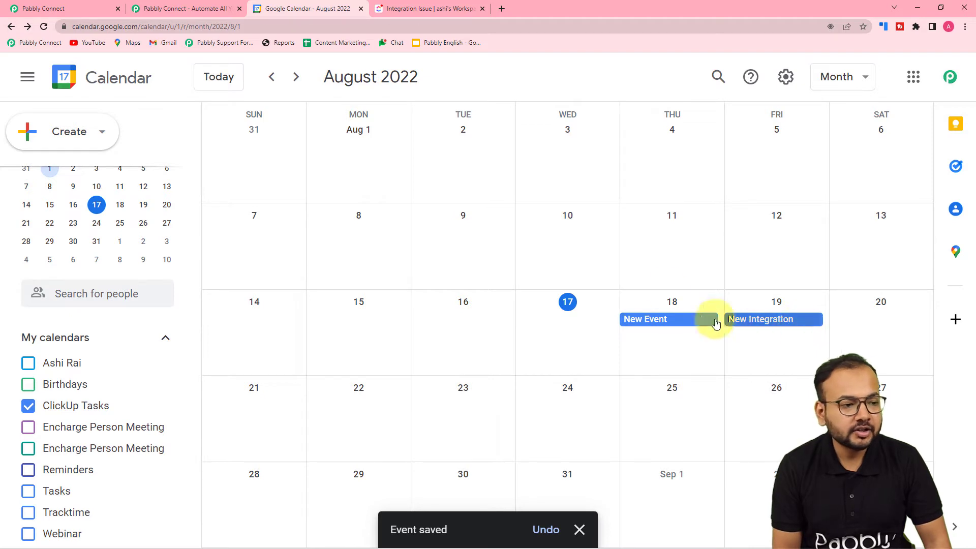
Back in Pabbly Connect, resend the trigger's test request and review the New Integration event's fields, enlarging the Description value to read it fully.
{"action": "left_click", "coordinate": [69, 8]}
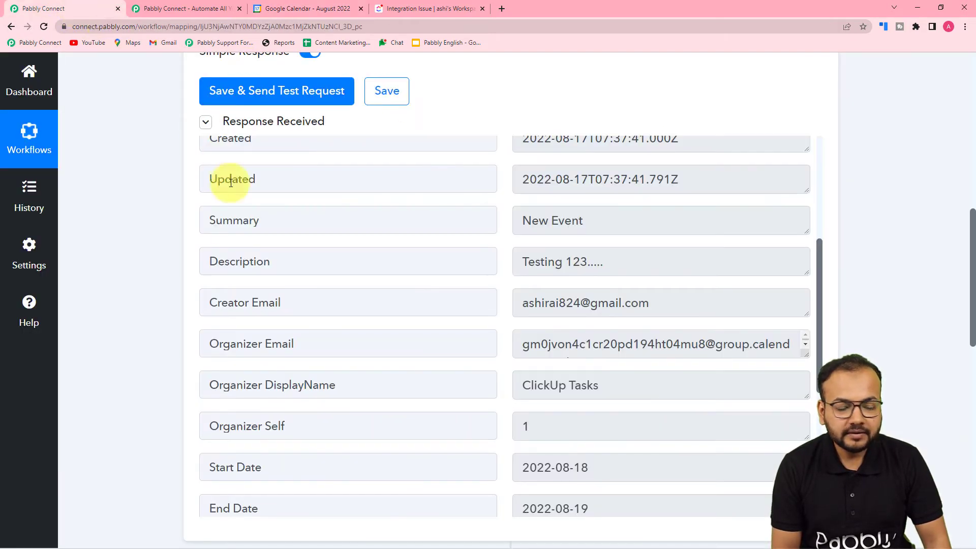
{"action": "left_click", "coordinate": [245, 99]}
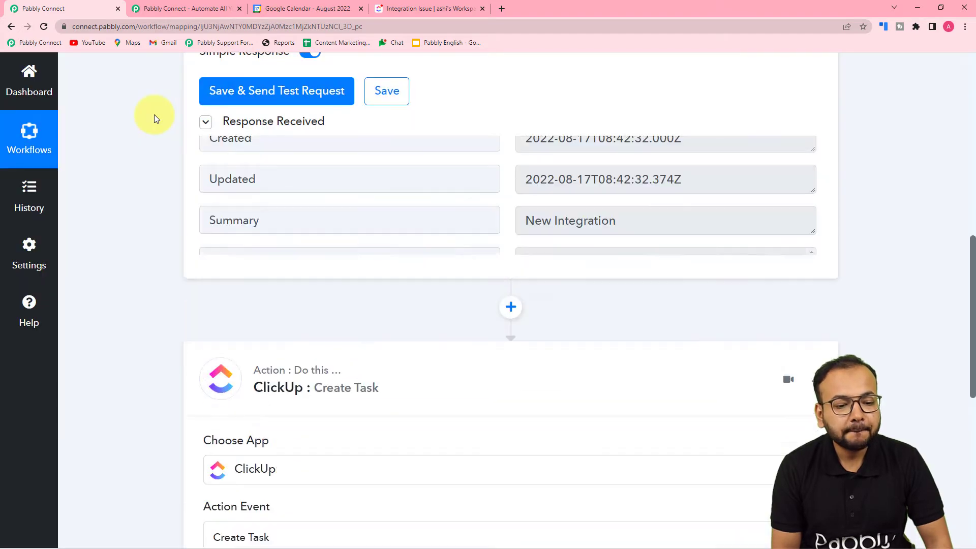
{"action": "scroll", "coordinate": [453, 327], "scroll_direction": "up", "scroll_amount": 3}
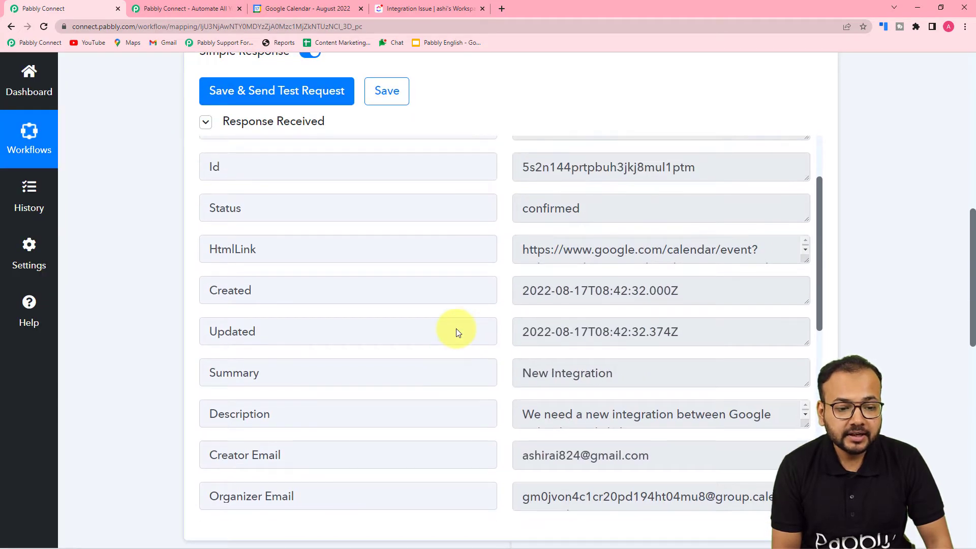
{"action": "scroll", "coordinate": [456, 328], "scroll_direction": "up", "scroll_amount": 2}
{"action": "scroll", "coordinate": [456, 329], "scroll_direction": "down", "scroll_amount": 2}
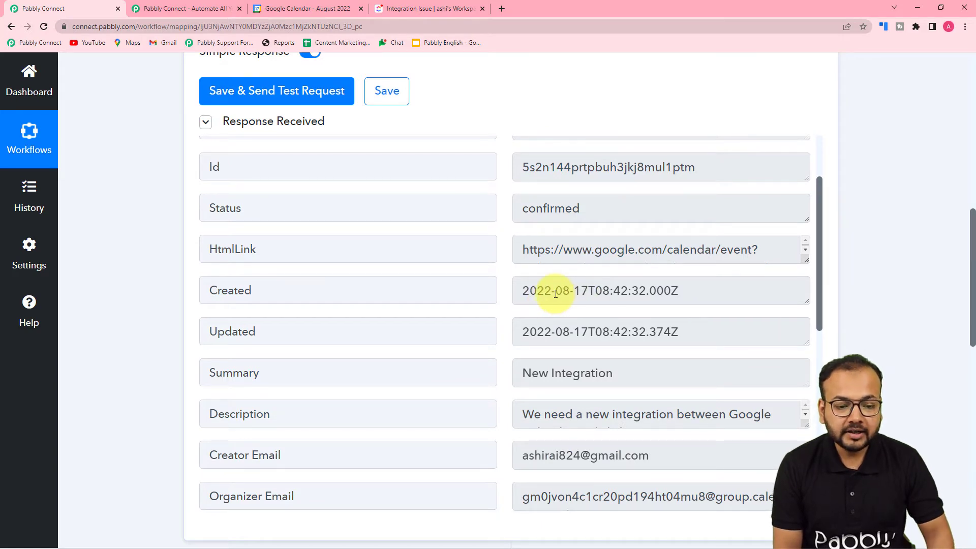
{"action": "scroll", "coordinate": [609, 292], "scroll_direction": "down", "scroll_amount": 3}
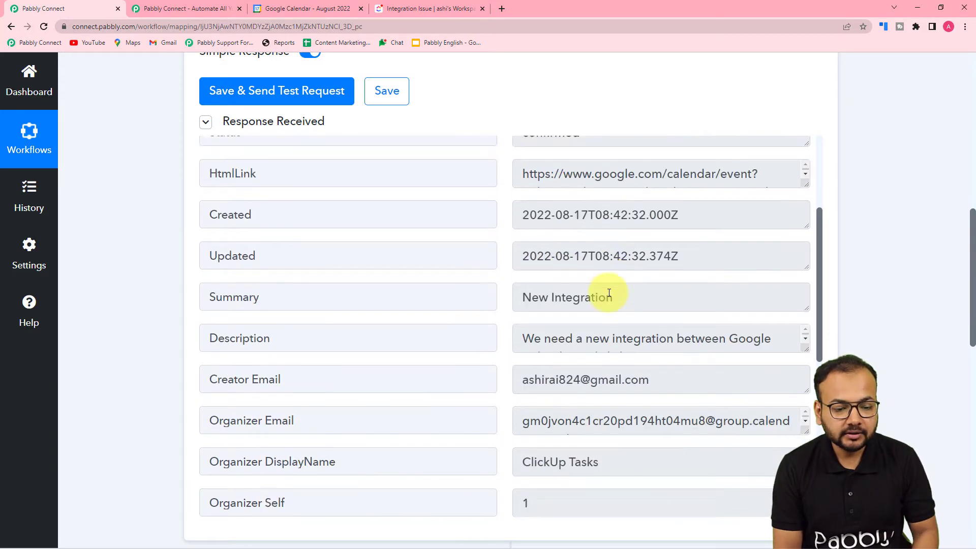
{"action": "scroll", "coordinate": [609, 293], "scroll_direction": "down", "scroll_amount": 2}
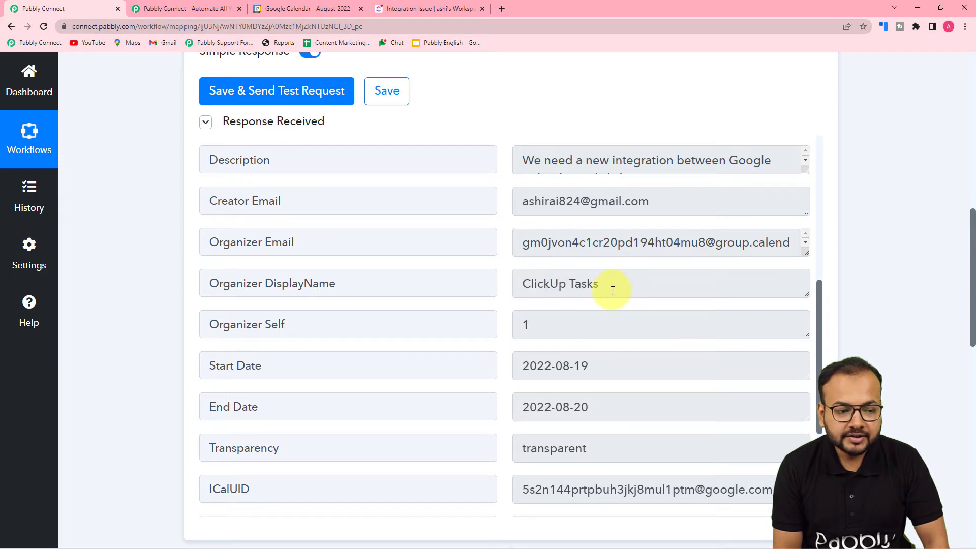
{"action": "scroll", "coordinate": [613, 290], "scroll_direction": "up", "scroll_amount": 3}
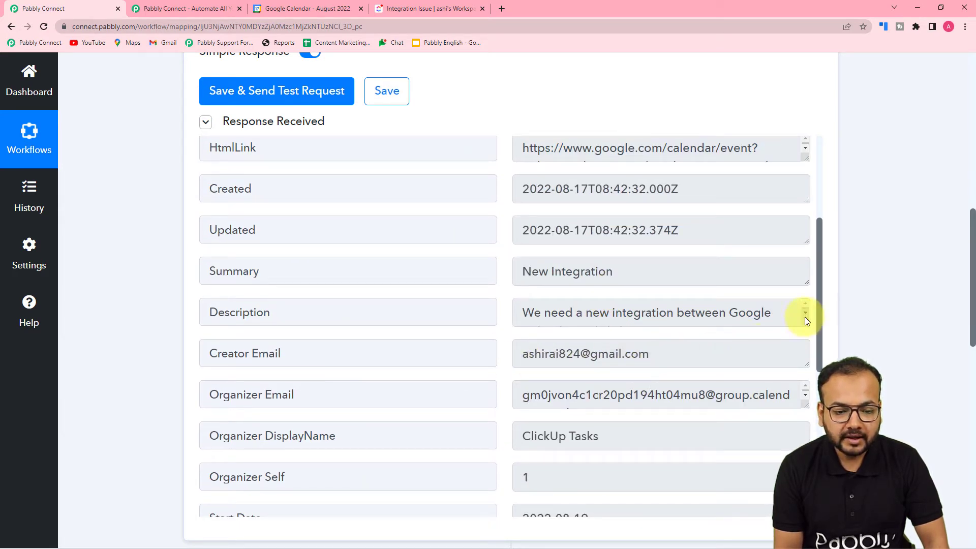
{"action": "left_click_drag", "start_coordinate": [805, 318], "coordinate": [804, 376]}
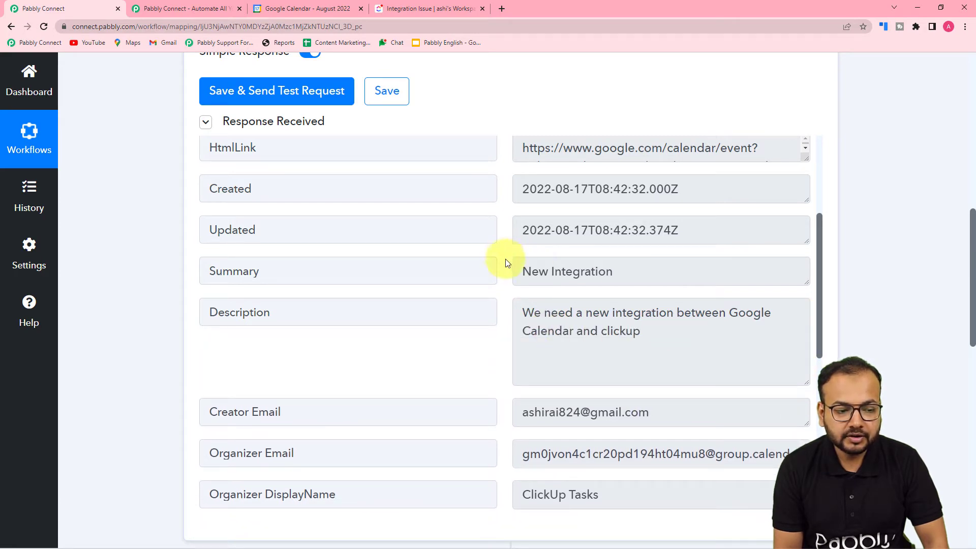
Begin connecting the ClickUp Create Task action to an account, choosing to add a new connection.
{"action": "scroll", "coordinate": [592, 273], "scroll_direction": "down", "scroll_amount": 8}
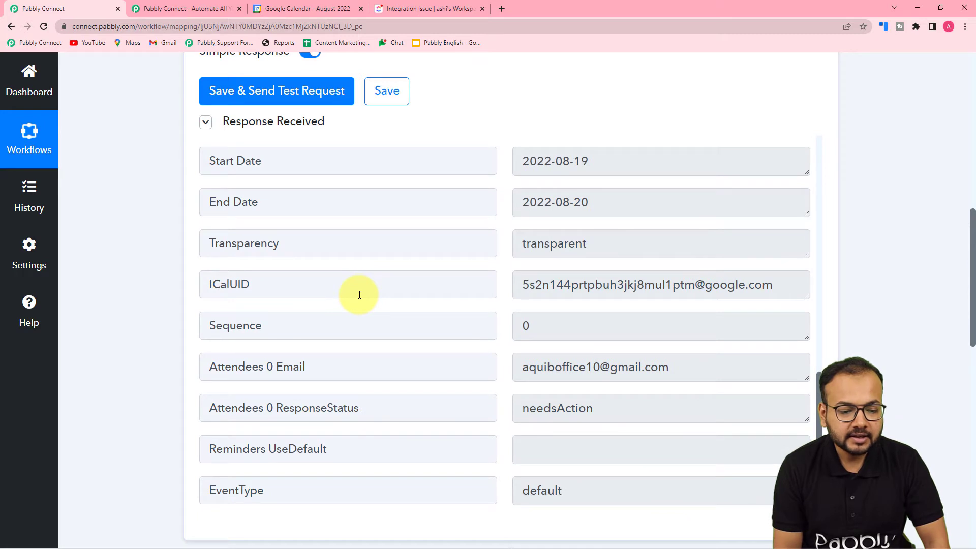
{"action": "scroll", "coordinate": [127, 305], "scroll_direction": "down", "scroll_amount": 9}
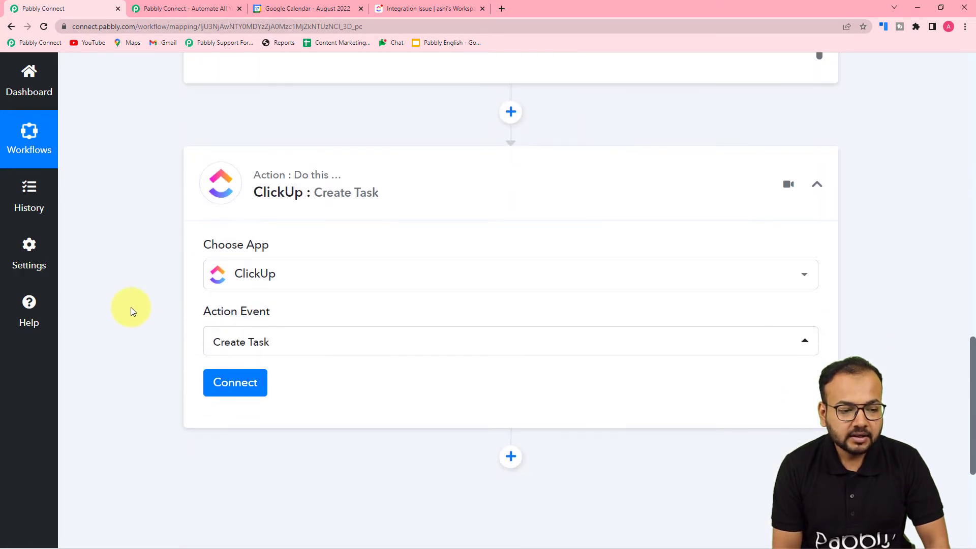
{"action": "scroll", "coordinate": [130, 307], "scroll_direction": "down", "scroll_amount": 2}
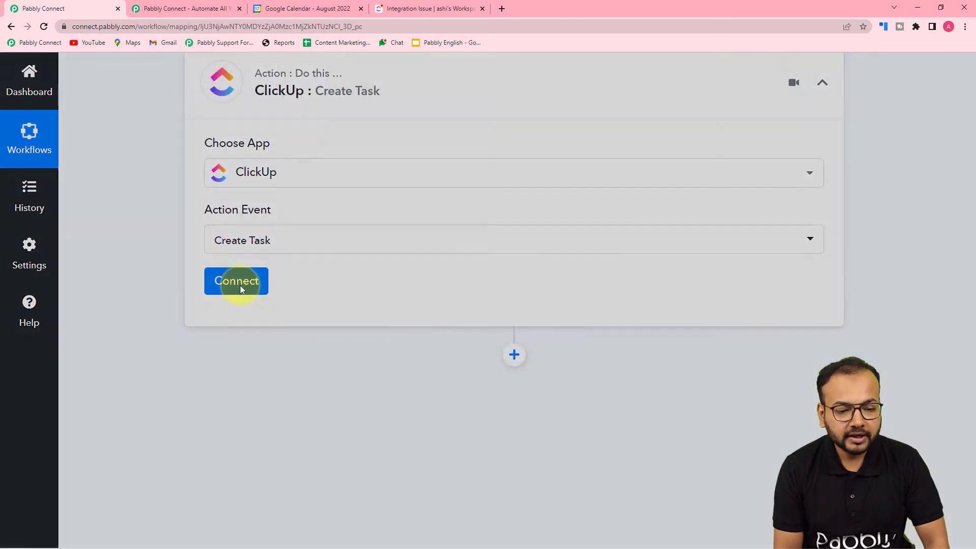
{"action": "left_click", "coordinate": [234, 283]}
{"action": "left_click", "coordinate": [460, 213]}
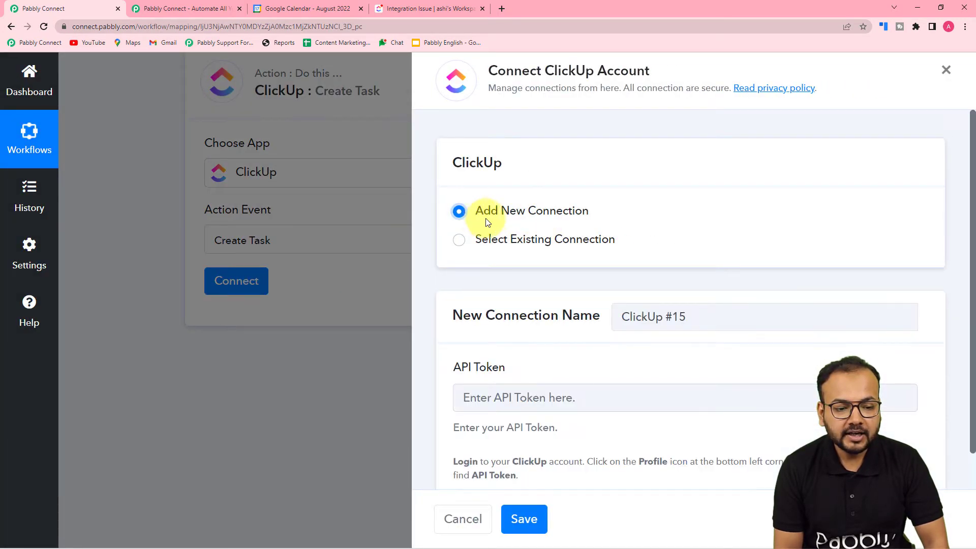
{"action": "scroll", "coordinate": [526, 372], "scroll_direction": "down", "scroll_amount": 1}
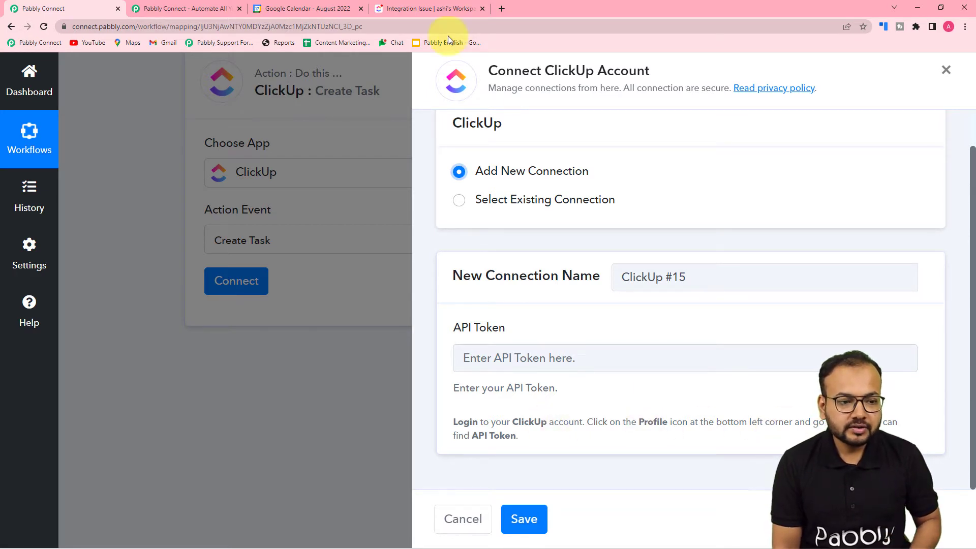
Switch to ClickUp, open the profile's Apps settings and copy the API token.
{"action": "left_click", "coordinate": [438, 7]}
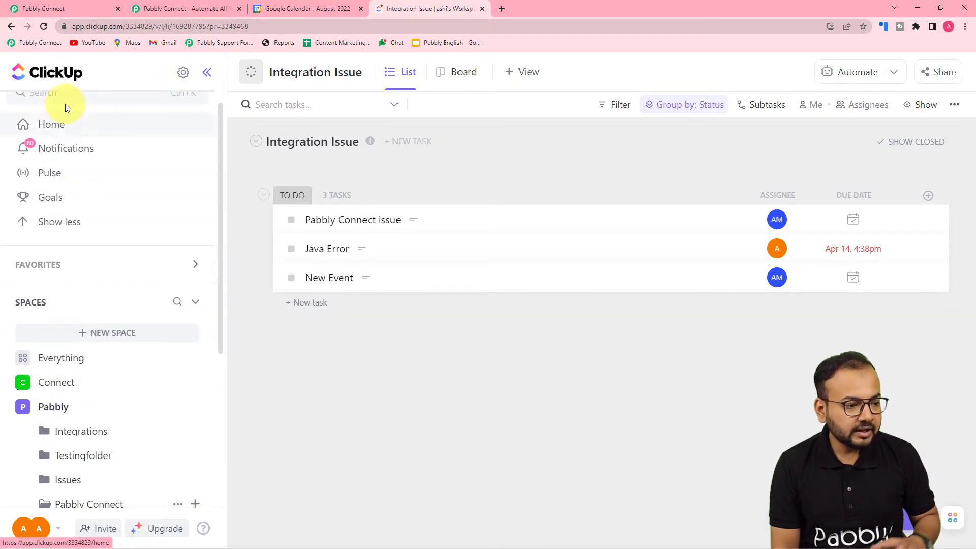
{"action": "left_click", "coordinate": [65, 80]}
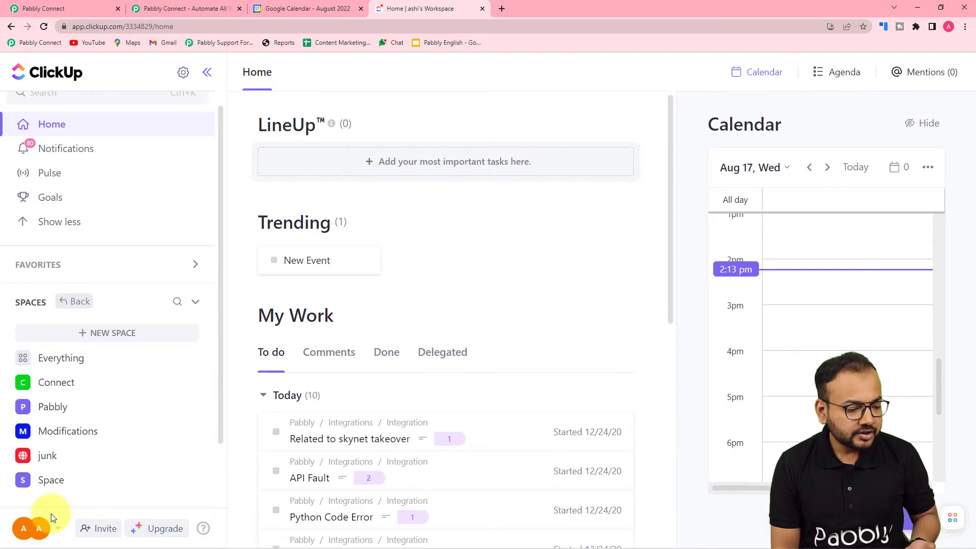
{"action": "left_click", "coordinate": [26, 532]}
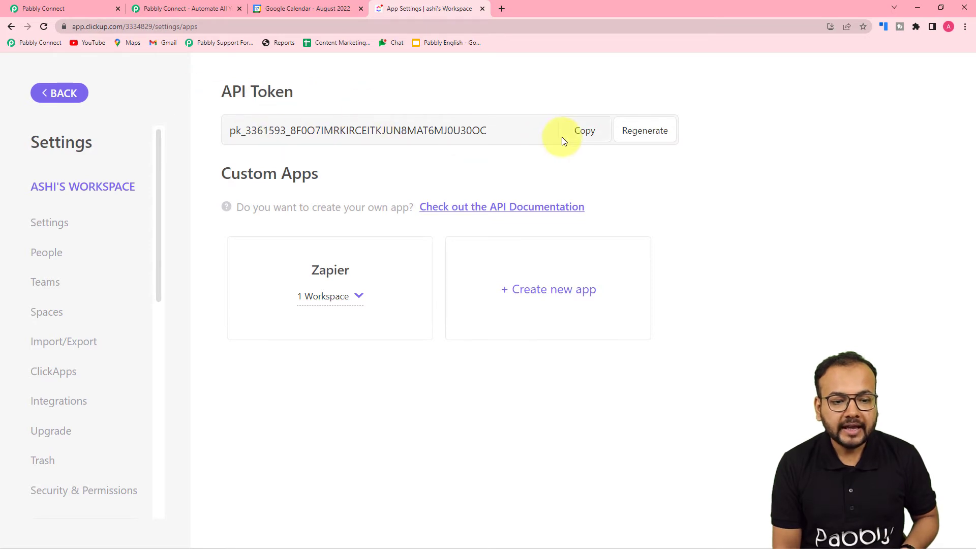
{"action": "left_click", "coordinate": [576, 138]}
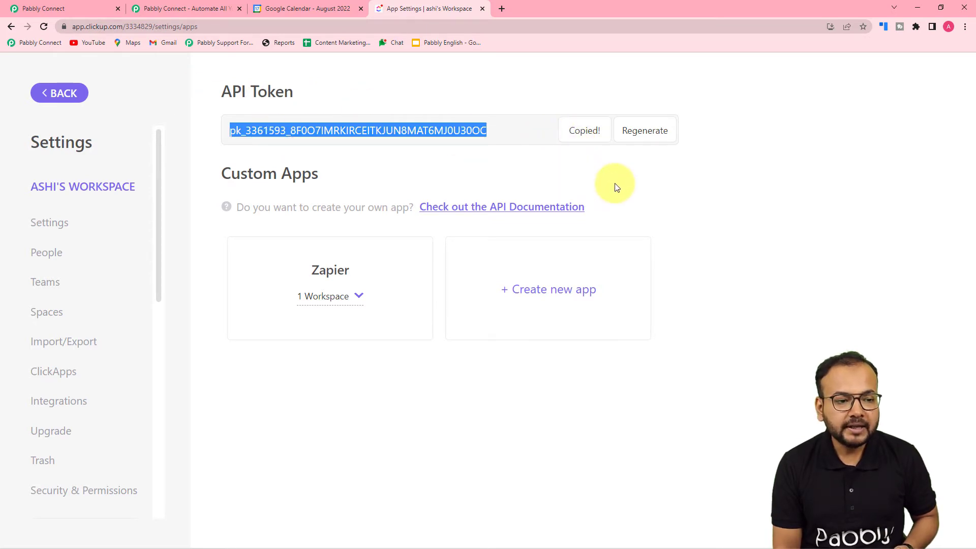
Back in Pabbly Connect, paste the API token into the new ClickUp connection and save it.
{"action": "left_click", "coordinate": [91, 6]}
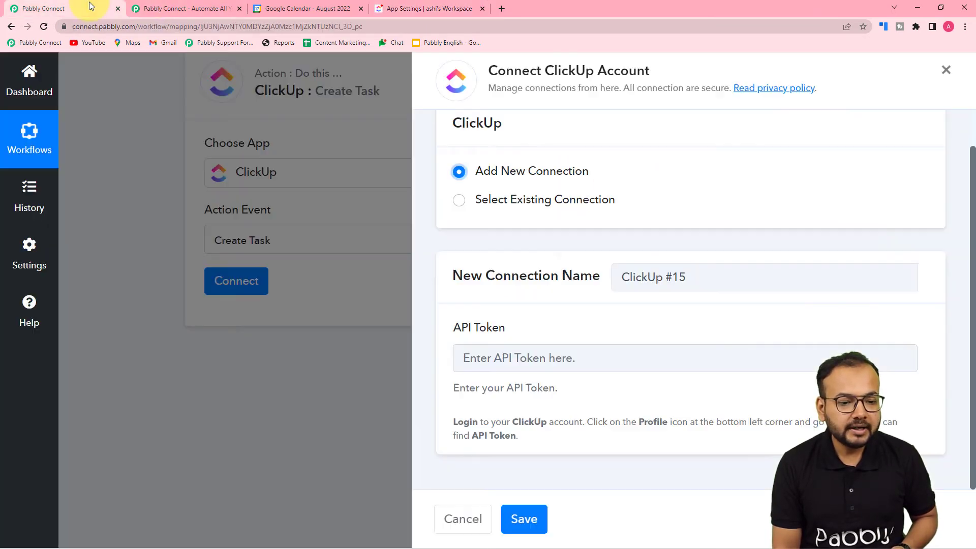
{"action": "right_click", "coordinate": [505, 360]}
{"action": "left_click", "coordinate": [534, 456]}
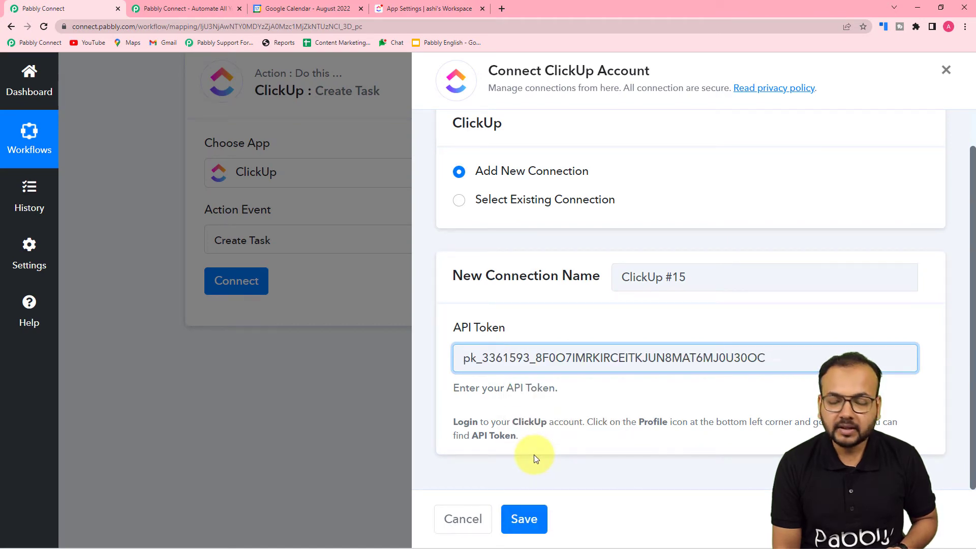
{"action": "left_click", "coordinate": [524, 518]}
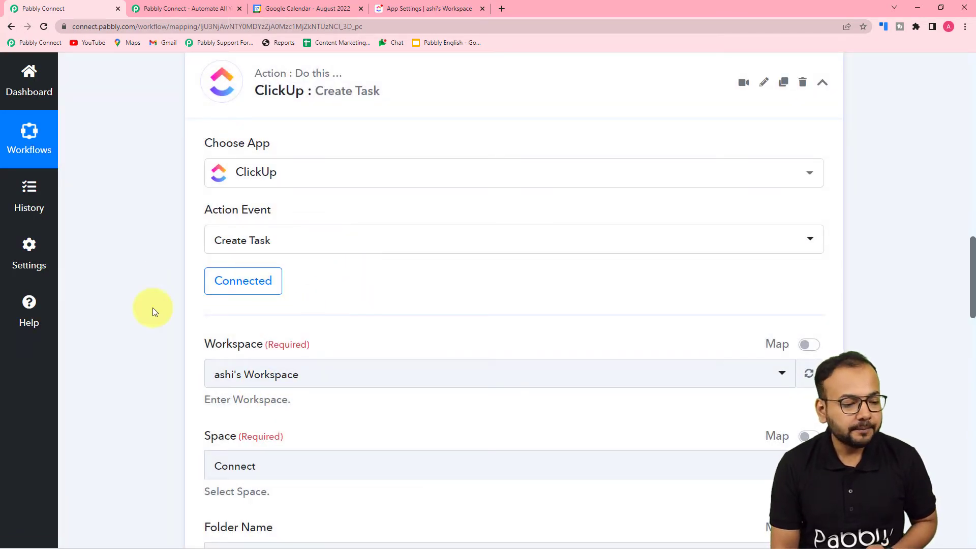
Select the account's listed workspace as the Workspace for the ClickUp Create Task action.
{"action": "scroll", "coordinate": [130, 307], "scroll_direction": "down", "scroll_amount": 3}
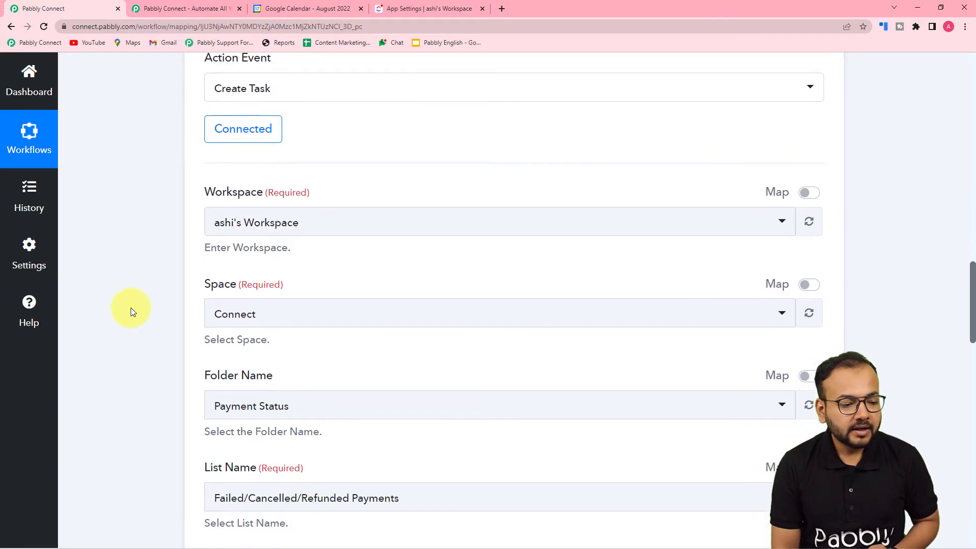
{"action": "left_click", "coordinate": [262, 224]}
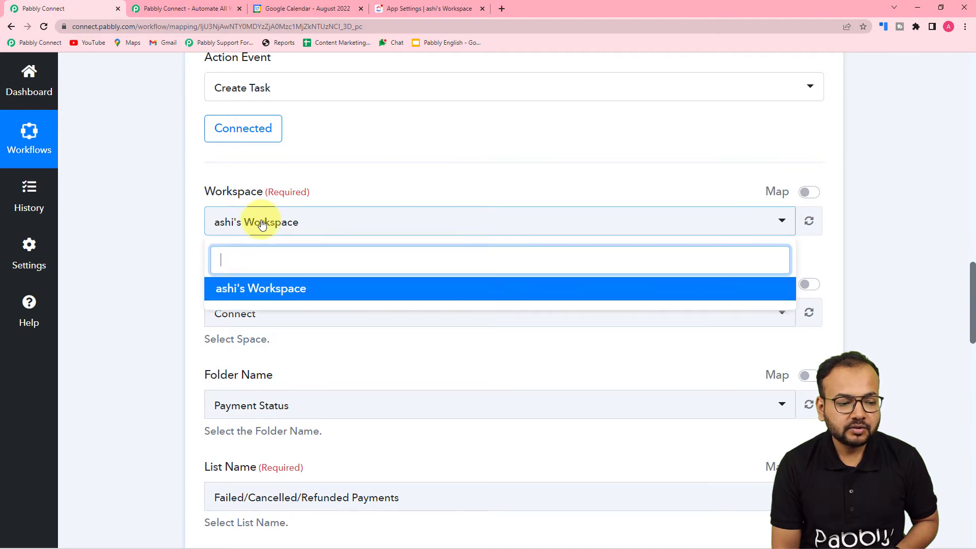
{"action": "left_click", "coordinate": [243, 288]}
{"action": "scroll", "coordinate": [124, 278], "scroll_direction": "down", "scroll_amount": 2}
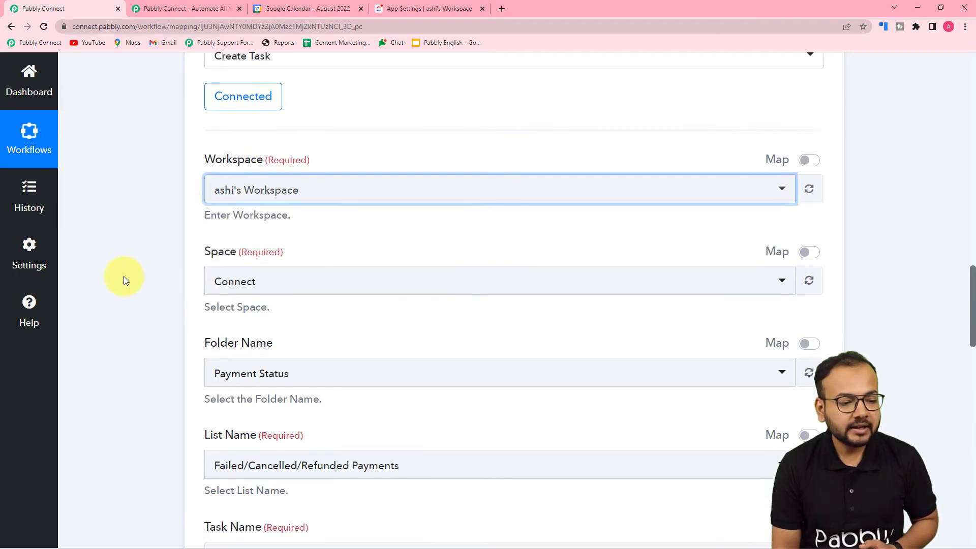
Switch to ClickUp and look up the Integration Issue list inside the Pabbly Connect folder of the Pabbly space.
{"action": "left_click", "coordinate": [408, 6]}
{"action": "left_click", "coordinate": [80, 90]}
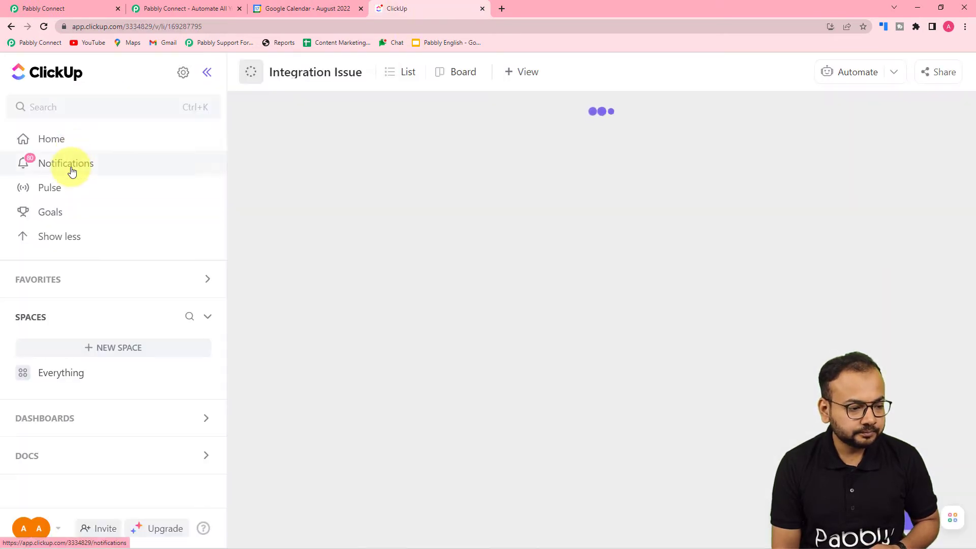
{"action": "scroll", "coordinate": [132, 329], "scroll_direction": "down", "scroll_amount": 3}
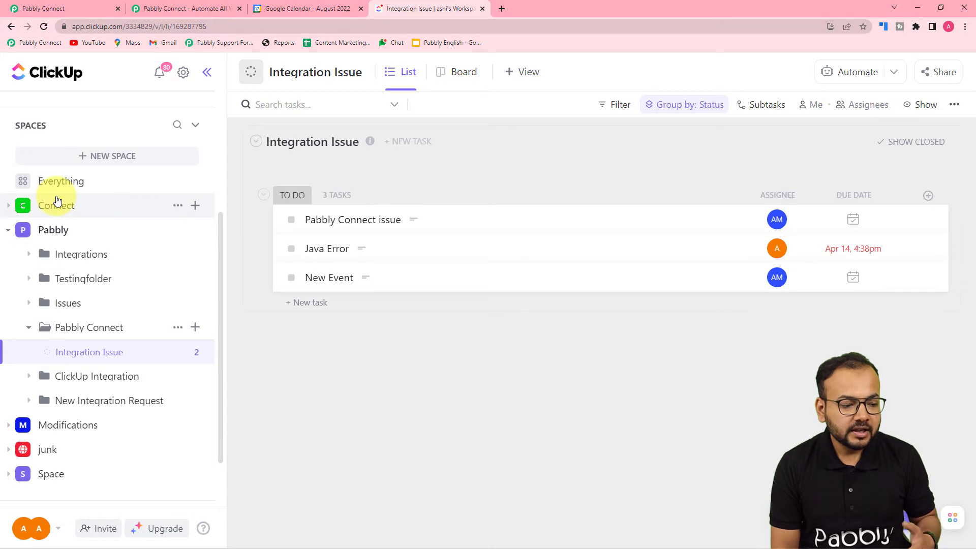
{"action": "left_click", "coordinate": [49, 232]}
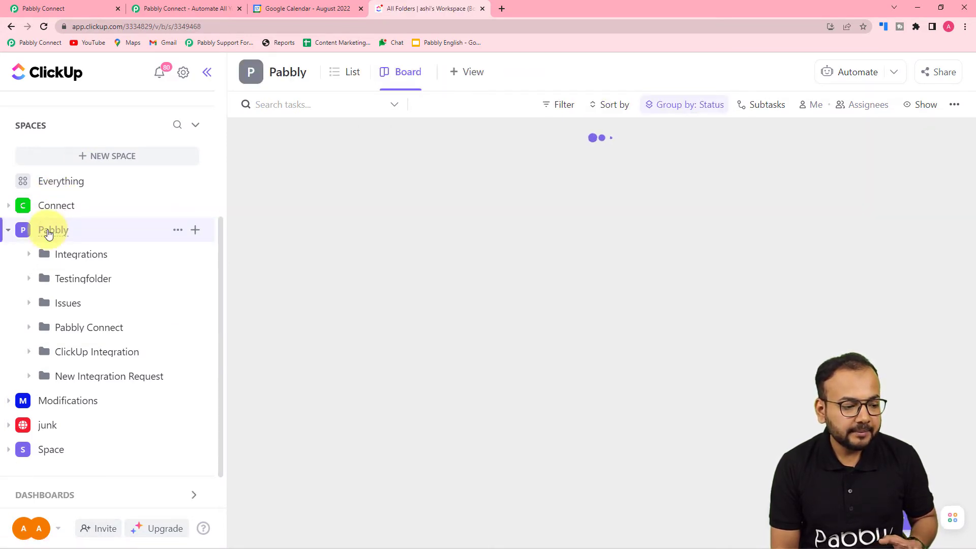
{"action": "left_click", "coordinate": [82, 333]}
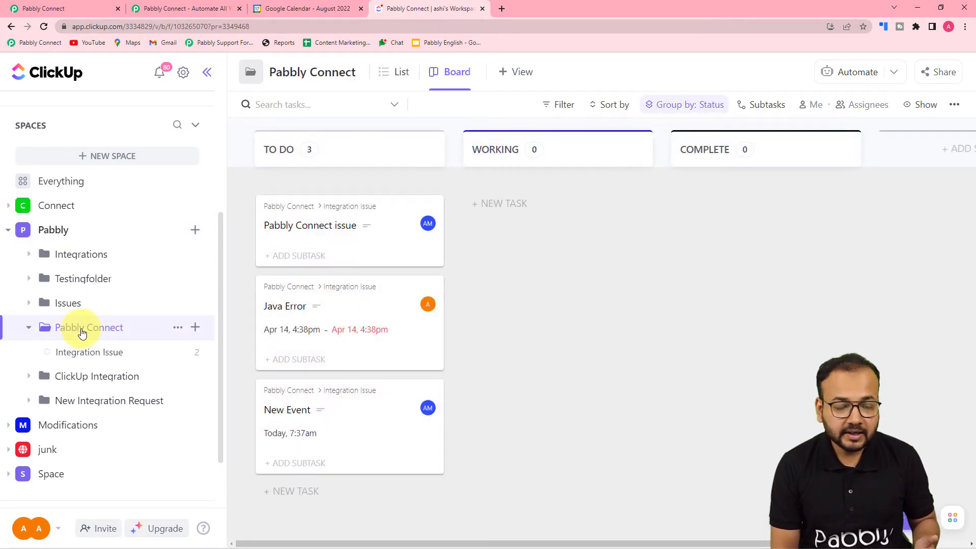
{"action": "left_click", "coordinate": [98, 357]}
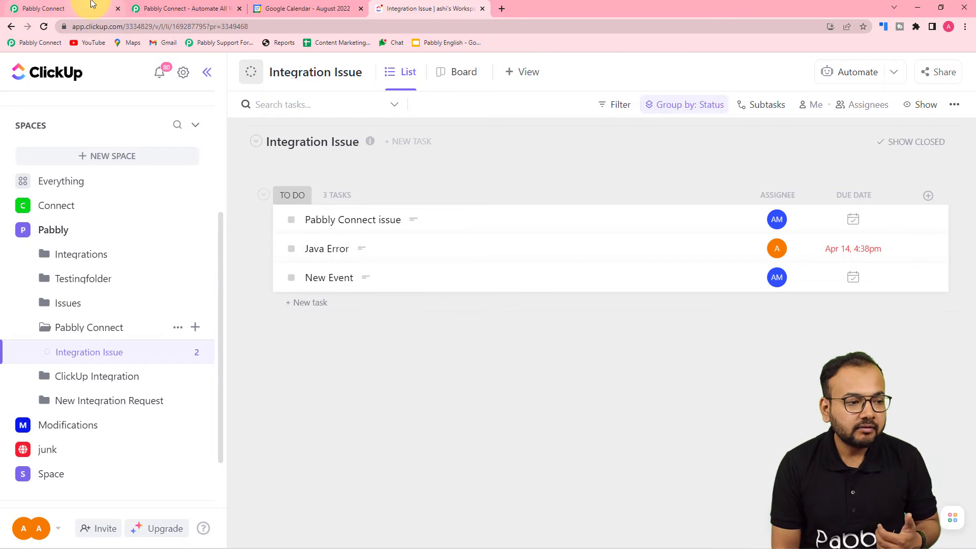
Back in Pabbly Connect, set the Space to Pabbly, the Folder Name to Pabbly Connect and the List Name to Integration Issue.
{"action": "left_click", "coordinate": [43, 8]}
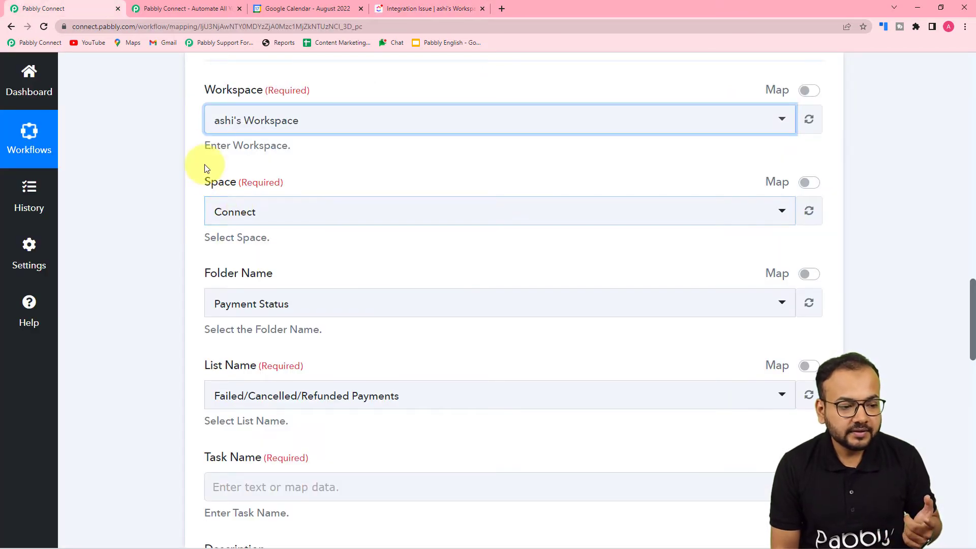
{"action": "left_click", "coordinate": [284, 212]}
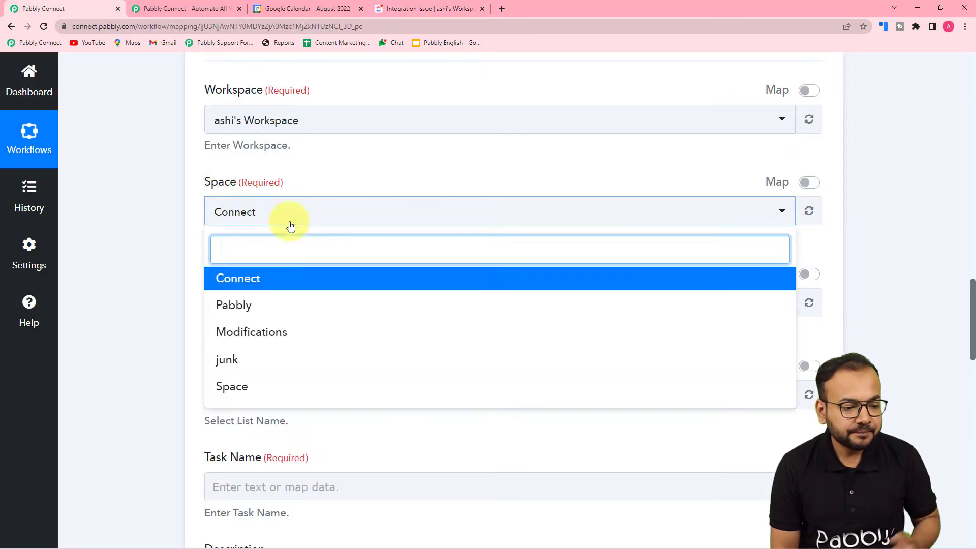
{"action": "left_click", "coordinate": [257, 304]}
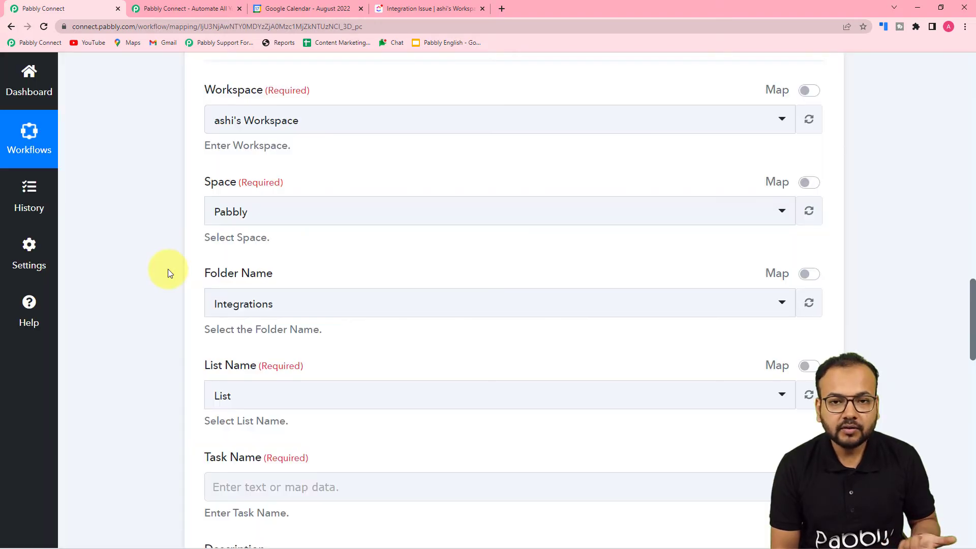
{"action": "scroll", "coordinate": [285, 200], "scroll_direction": "down", "scroll_amount": 3}
{"action": "left_click", "coordinate": [283, 152]}
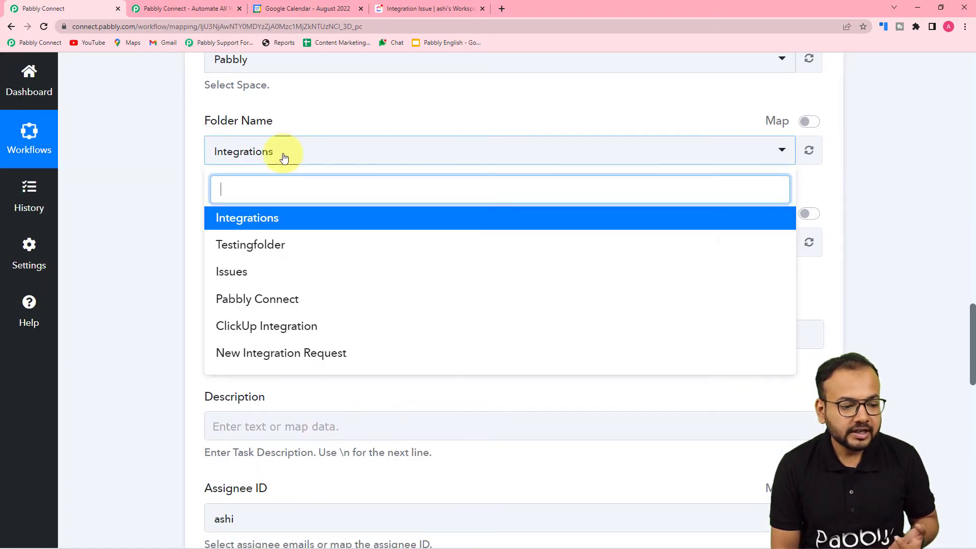
{"action": "left_click", "coordinate": [258, 300]}
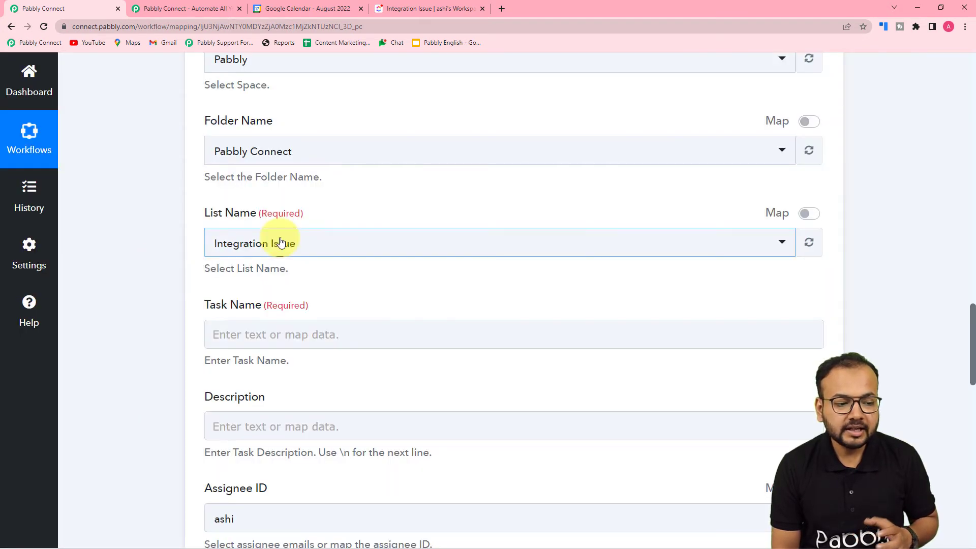
{"action": "left_click", "coordinate": [277, 243]}
{"action": "left_click", "coordinate": [268, 310]}
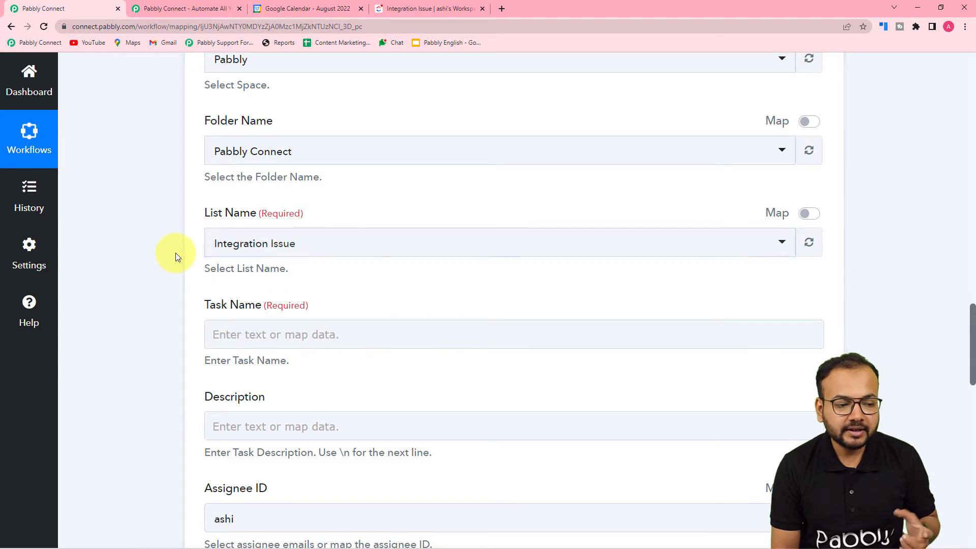
Look over the remaining ClickUp task fields and the Google Calendar trigger response that supplies their data.
{"action": "scroll", "coordinate": [175, 254], "scroll_direction": "down", "scroll_amount": 3}
{"action": "left_click", "coordinate": [247, 181]}
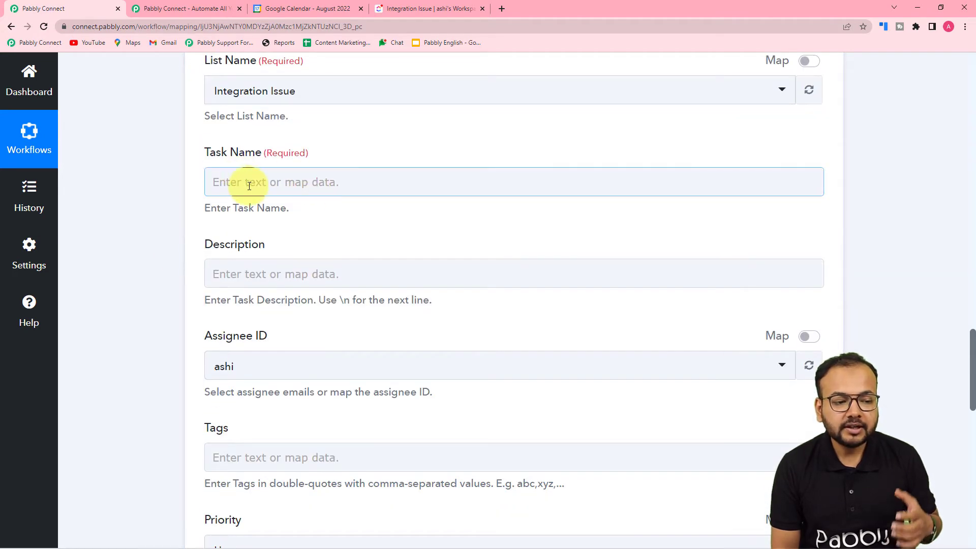
{"action": "scroll", "coordinate": [249, 185], "scroll_direction": "down", "scroll_amount": 5}
{"action": "scroll", "coordinate": [250, 185], "scroll_direction": "up", "scroll_amount": 4}
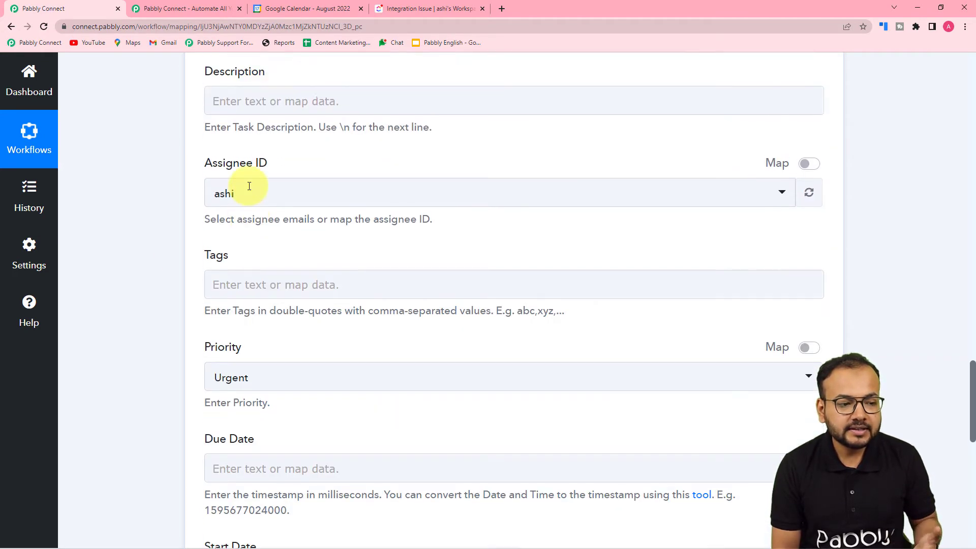
{"action": "scroll", "coordinate": [249, 186], "scroll_direction": "up", "scroll_amount": 15}
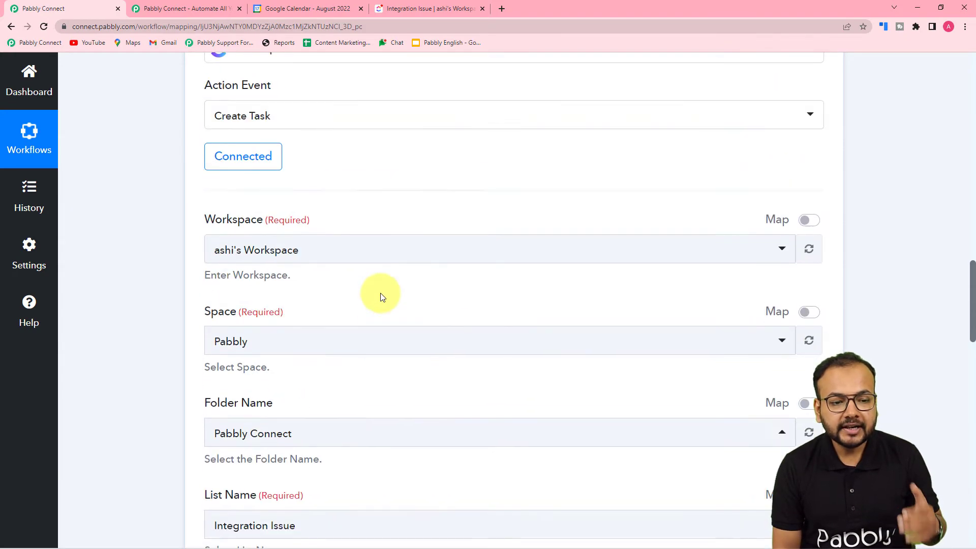
{"action": "scroll", "coordinate": [381, 298], "scroll_direction": "up", "scroll_amount": 5}
{"action": "scroll", "coordinate": [381, 293], "scroll_direction": "up", "scroll_amount": 4}
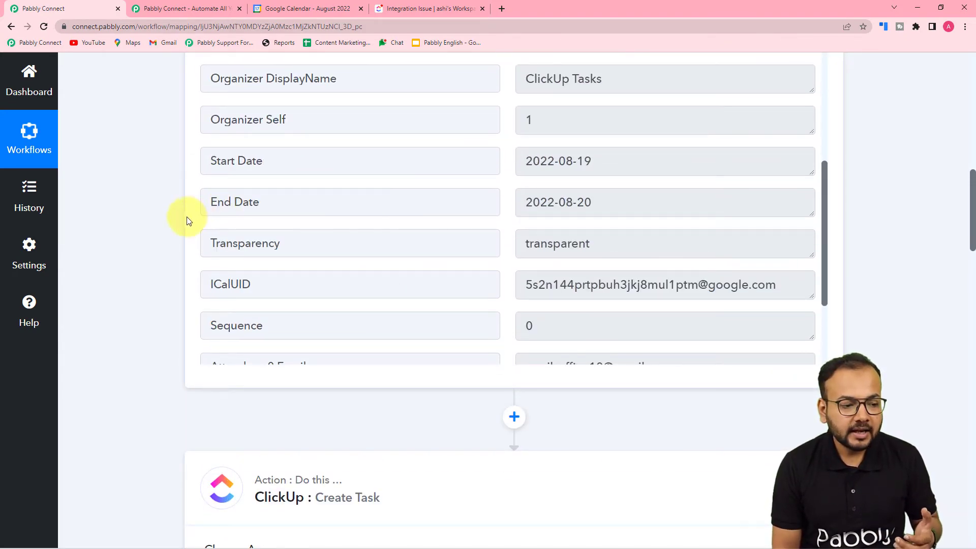
{"action": "scroll", "coordinate": [187, 217], "scroll_direction": "down", "scroll_amount": 11}
{"action": "scroll", "coordinate": [187, 217], "scroll_direction": "down", "scroll_amount": 9}
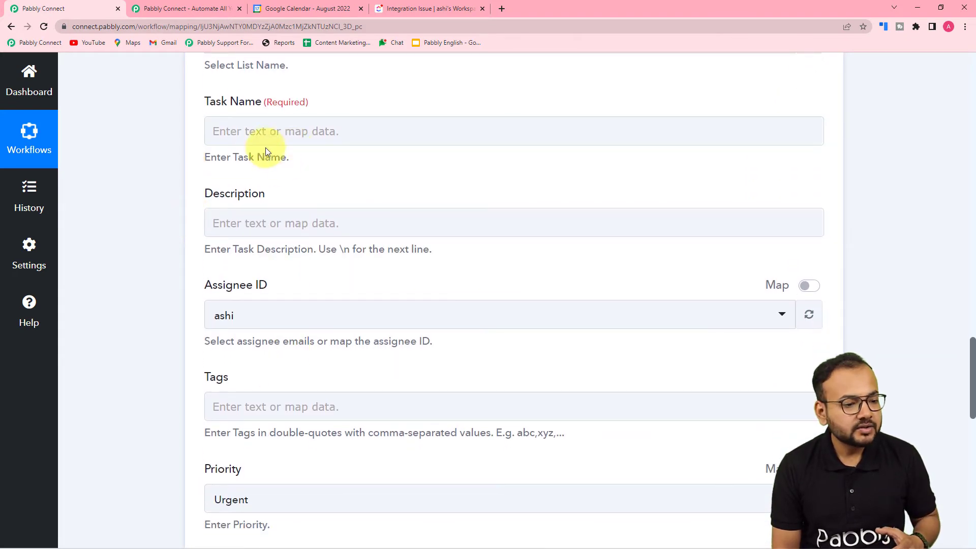
Map the Task Name to the Summary value from the Google Calendar New Event step.
{"action": "left_click", "coordinate": [228, 137]}
{"action": "left_click", "coordinate": [291, 132]}
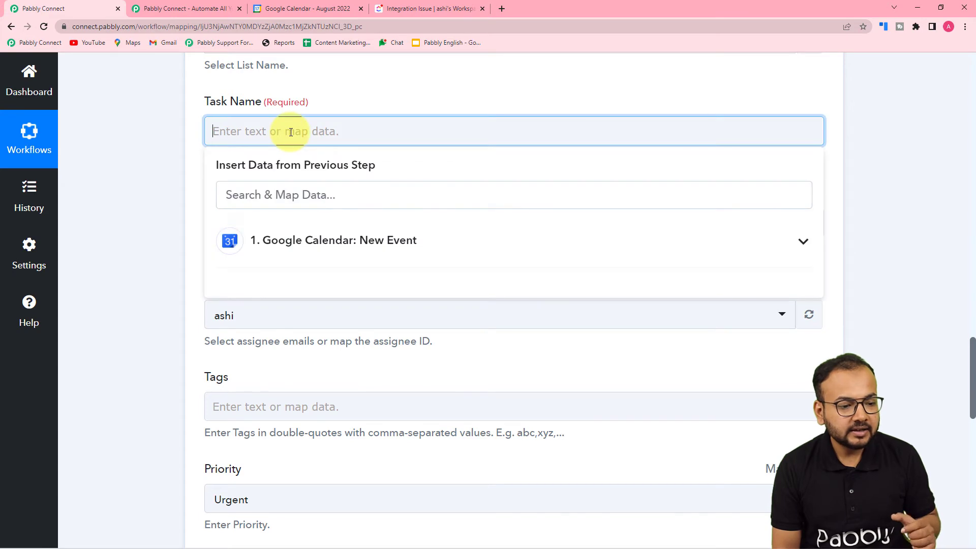
{"action": "left_click", "coordinate": [342, 256]}
{"action": "scroll", "coordinate": [334, 322], "scroll_direction": "down", "scroll_amount": 2}
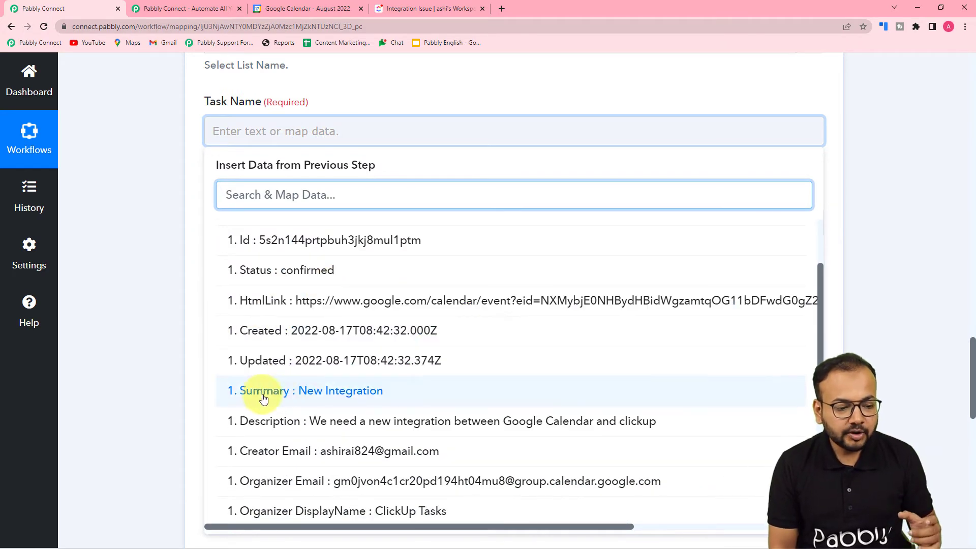
{"action": "left_click", "coordinate": [316, 399]}
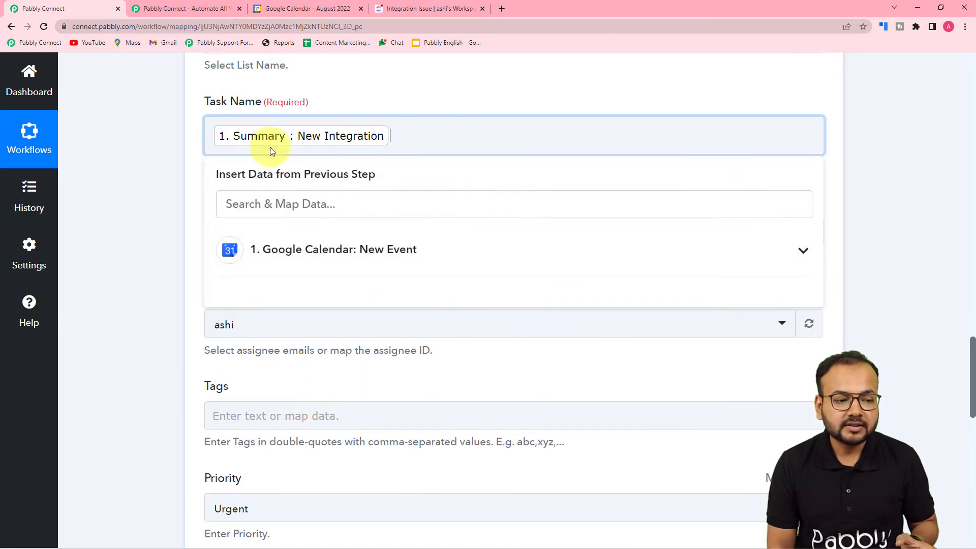
{"action": "left_click", "coordinate": [179, 211]}
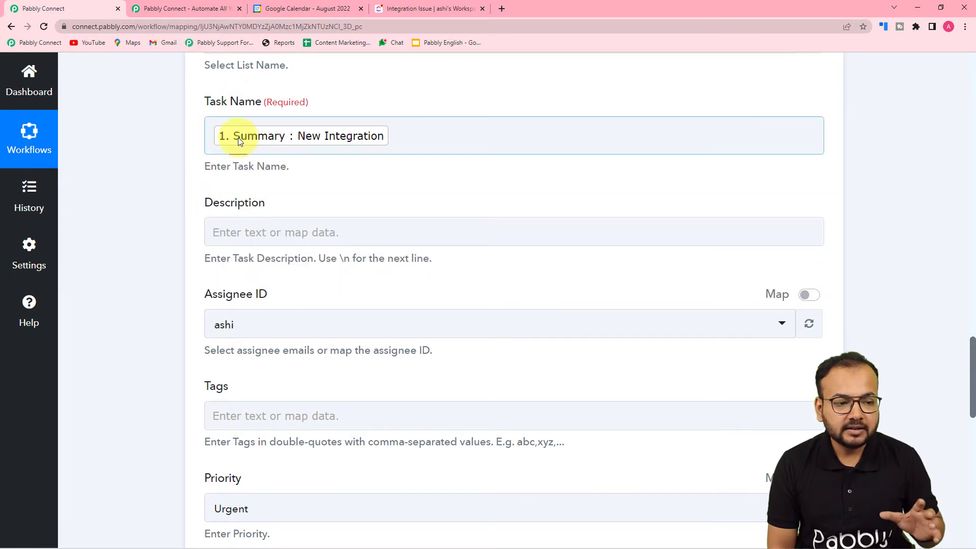
Check the event in the ClickUp Tasks calendar in Google Calendar, and return to the Pabbly Connect workflow.
{"action": "left_click", "coordinate": [307, 6]}
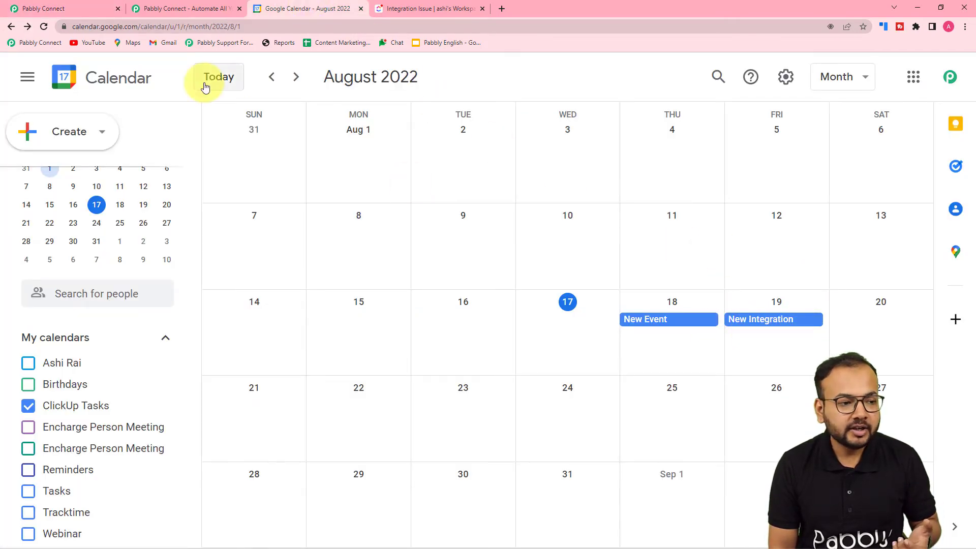
{"action": "left_click", "coordinate": [94, 15]}
{"action": "left_click", "coordinate": [353, 148]}
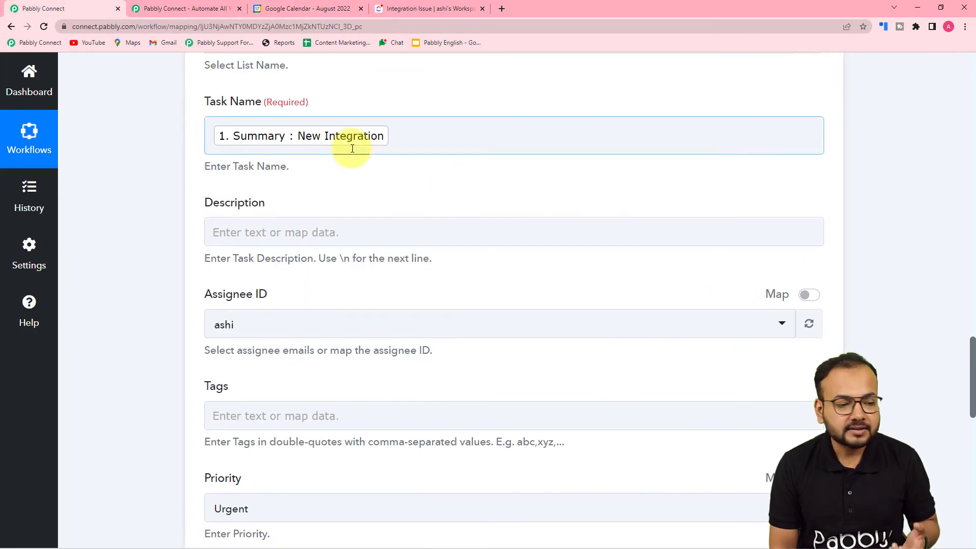
Map the task Description to the Description value from the Google Calendar New Event step.
{"action": "scroll", "coordinate": [117, 192], "scroll_direction": "down", "scroll_amount": 2}
{"action": "left_click", "coordinate": [233, 132]}
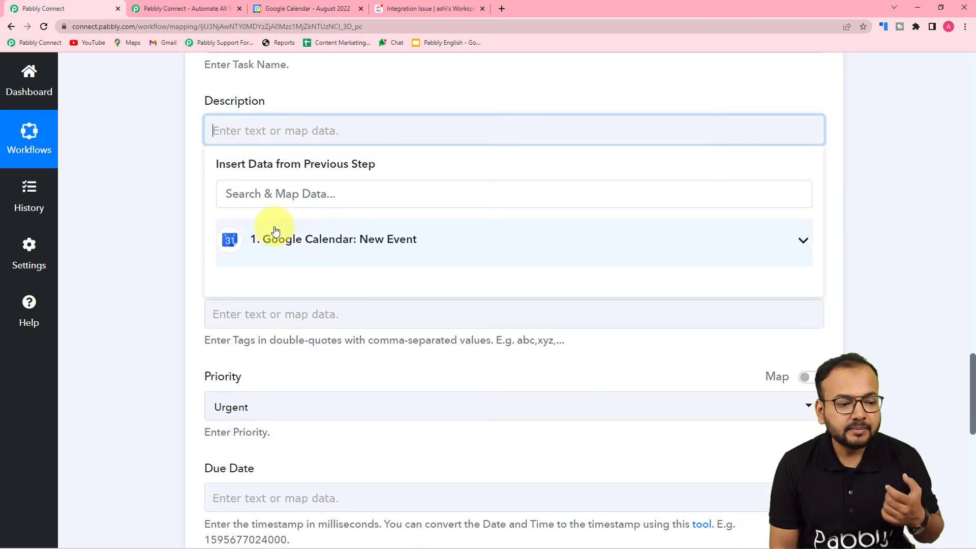
{"action": "left_click", "coordinate": [275, 231]}
{"action": "scroll", "coordinate": [270, 388], "scroll_direction": "down", "scroll_amount": 3}
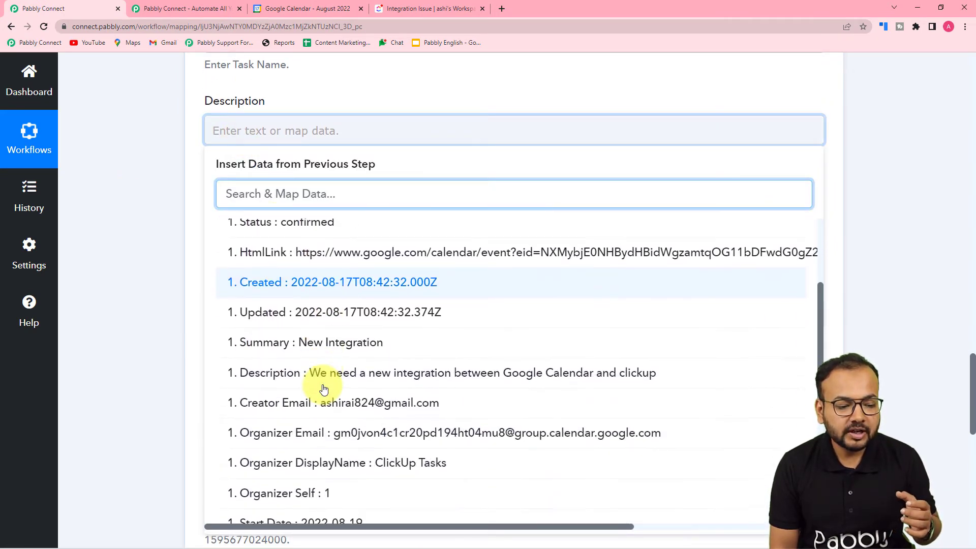
{"action": "left_click", "coordinate": [364, 381]}
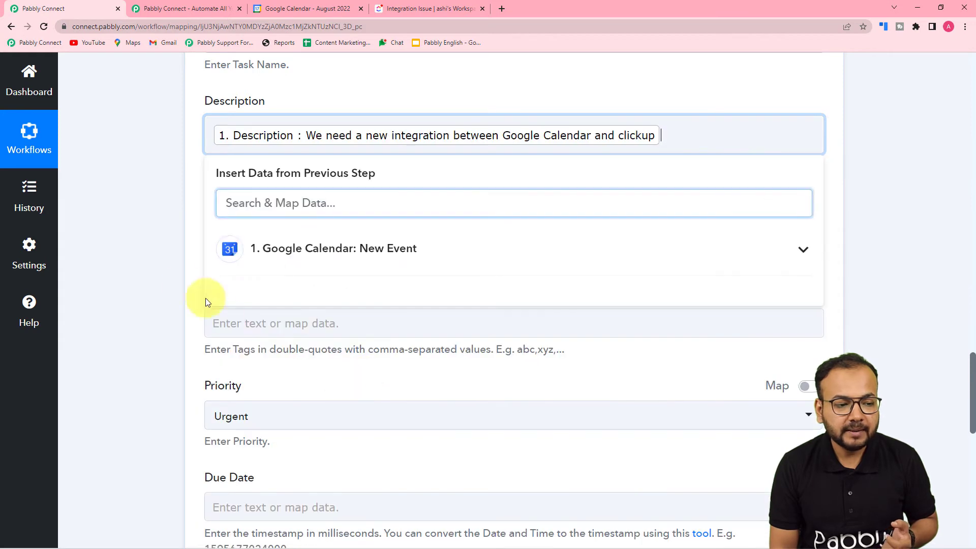
{"action": "left_click", "coordinate": [155, 270]}
Set the Assignee ID to the second member in the list of assignees.
{"action": "scroll", "coordinate": [155, 269], "scroll_direction": "down", "scroll_amount": 3}
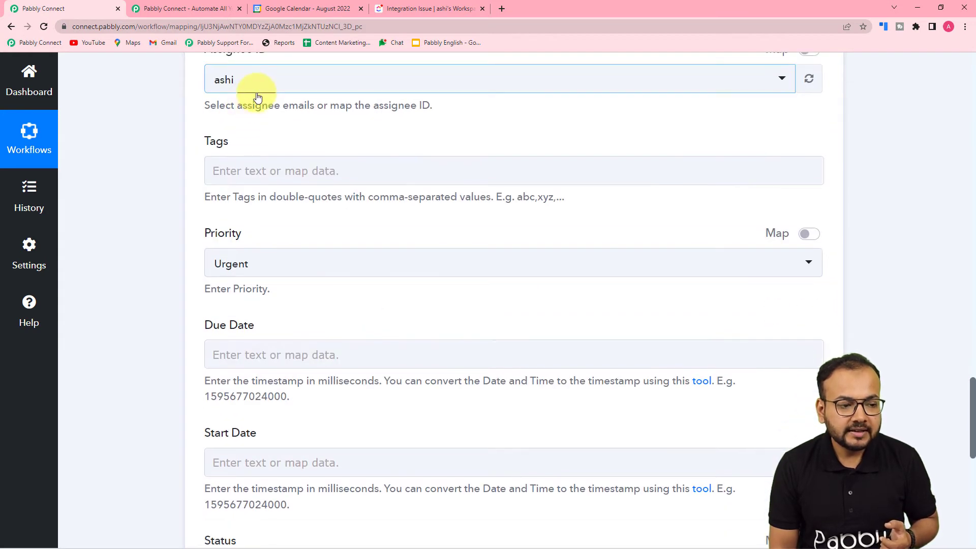
{"action": "left_click", "coordinate": [252, 86]}
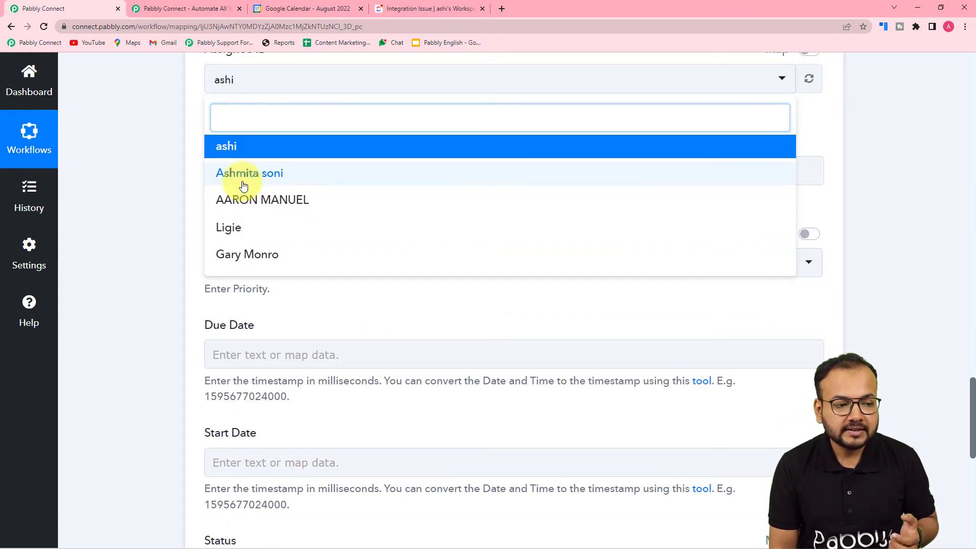
{"action": "left_click", "coordinate": [244, 176]}
{"action": "scroll", "coordinate": [244, 131], "scroll_direction": "up", "scroll_amount": 2}
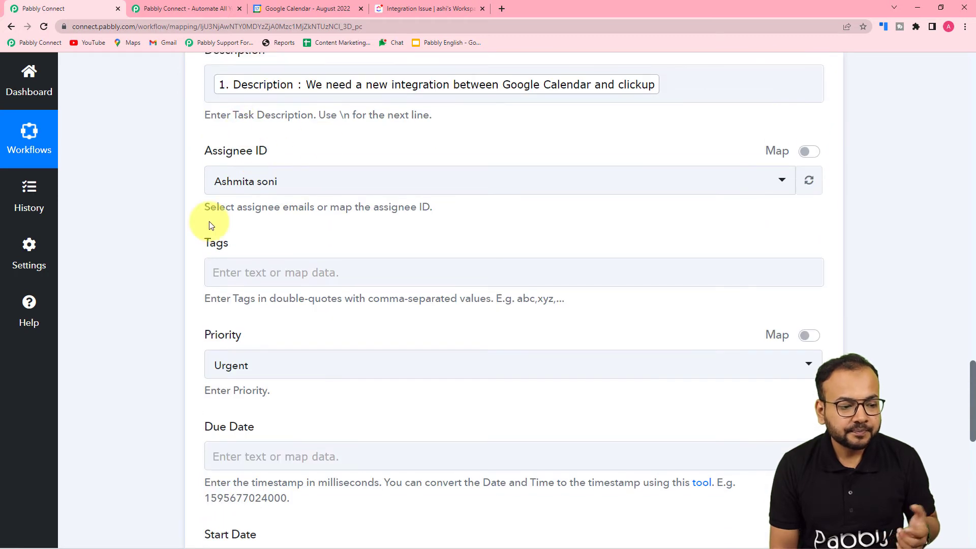
{"action": "scroll", "coordinate": [209, 221], "scroll_direction": "down", "scroll_amount": 2}
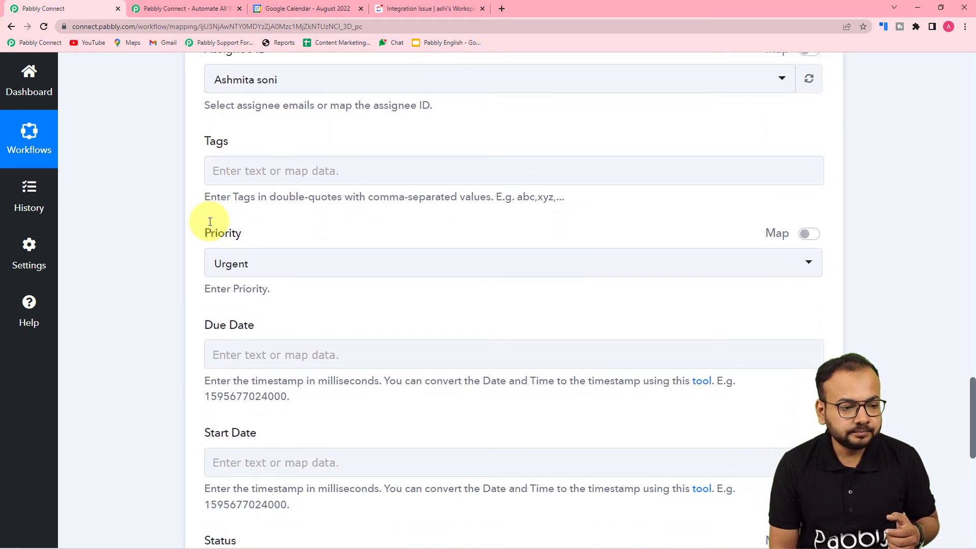
Set the ClickUp task's Priority to Normal.
{"action": "scroll", "coordinate": [210, 222], "scroll_direction": "down", "scroll_amount": 2}
{"action": "left_click", "coordinate": [399, 74]}
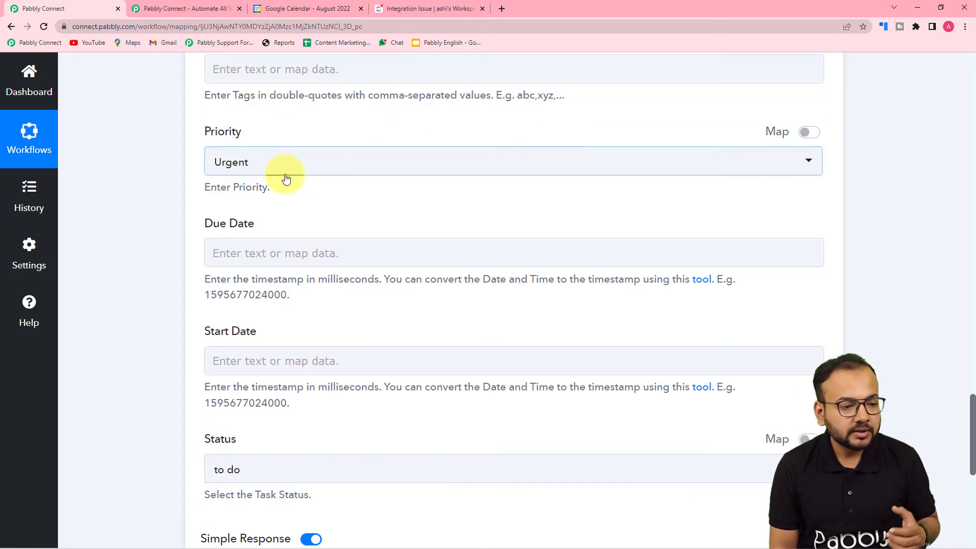
{"action": "left_click", "coordinate": [260, 172]}
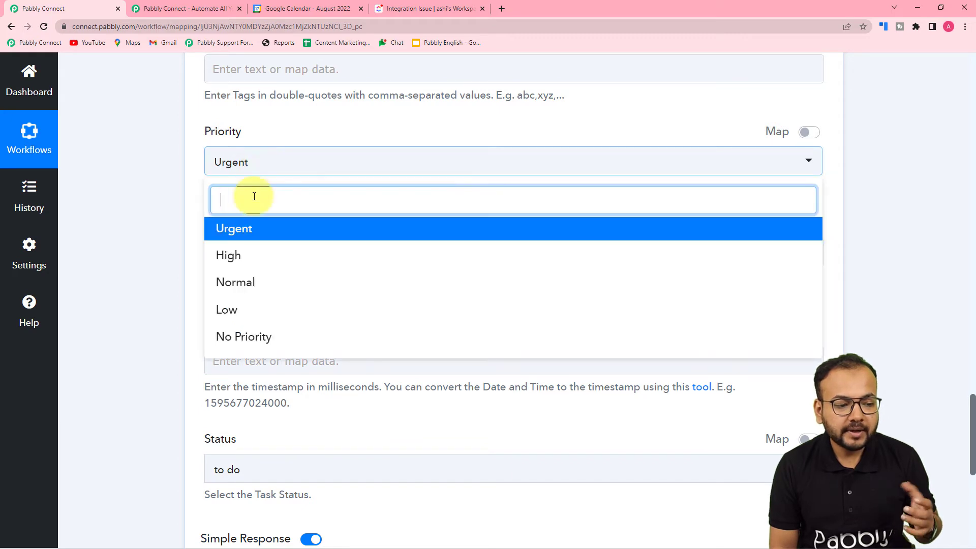
{"action": "left_click", "coordinate": [235, 289]}
{"action": "scroll", "coordinate": [145, 242], "scroll_direction": "down", "scroll_amount": 3}
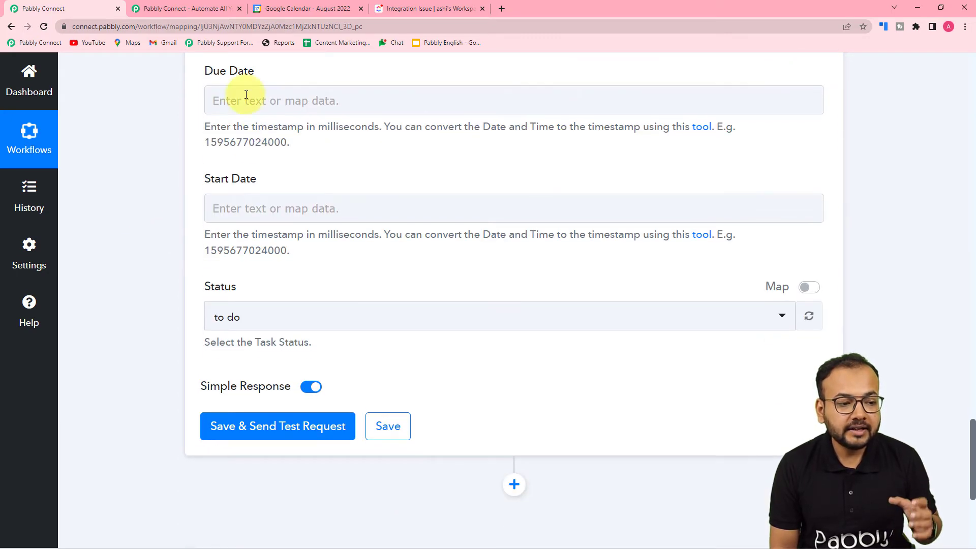
Insert an action step between the Google Calendar trigger and the ClickUp action, using the Date/Time Formatter by Pabbly app.
{"action": "scroll", "coordinate": [253, 215], "scroll_direction": "up", "scroll_amount": 1}
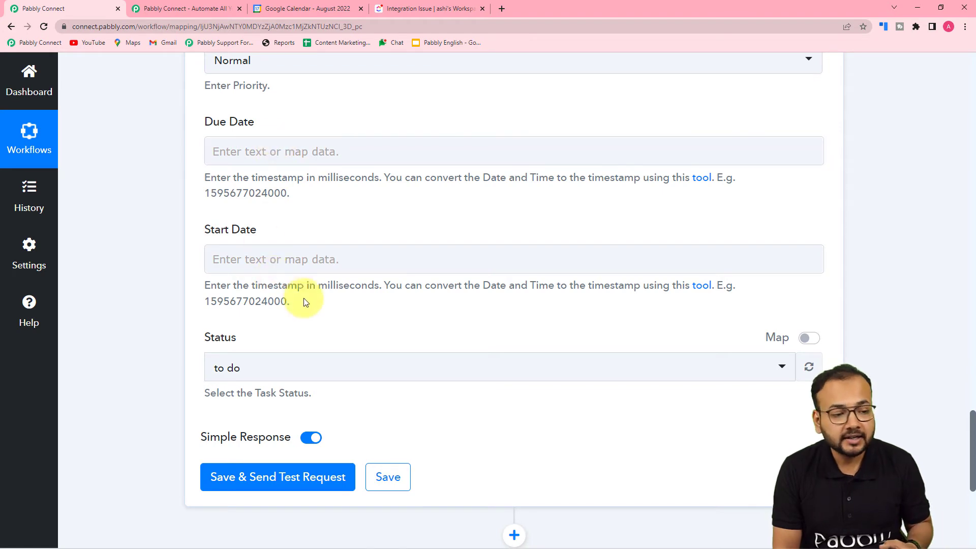
{"action": "scroll", "coordinate": [161, 280], "scroll_direction": "up", "scroll_amount": 8}
{"action": "scroll", "coordinate": [160, 280], "scroll_direction": "up", "scroll_amount": 15}
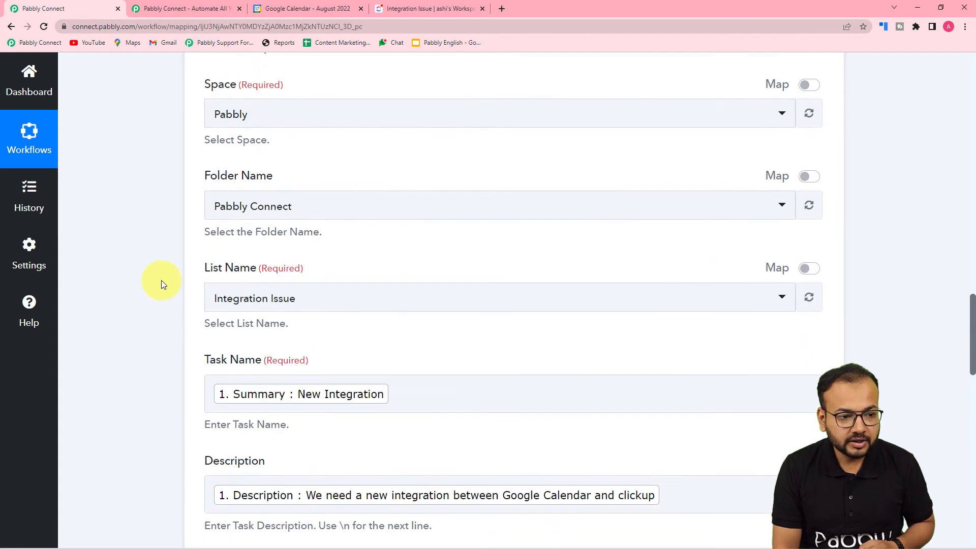
{"action": "scroll", "coordinate": [393, 266], "scroll_direction": "down", "scroll_amount": 1}
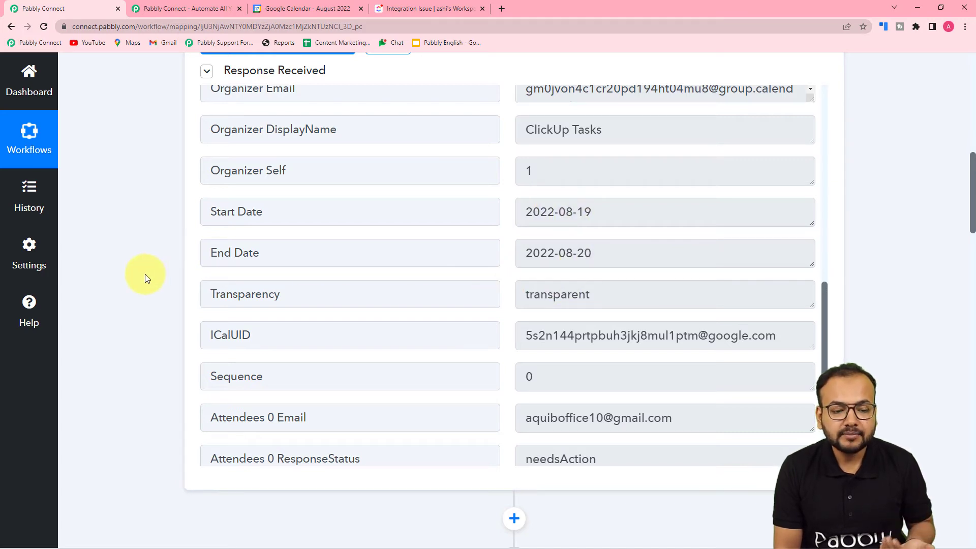
{"action": "scroll", "coordinate": [145, 275], "scroll_direction": "down", "scroll_amount": 4}
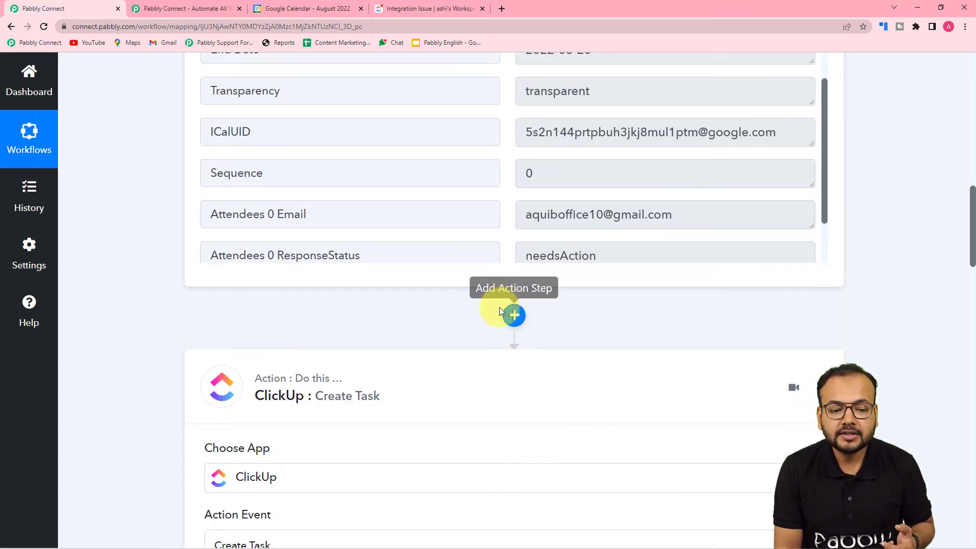
{"action": "left_click", "coordinate": [513, 314]}
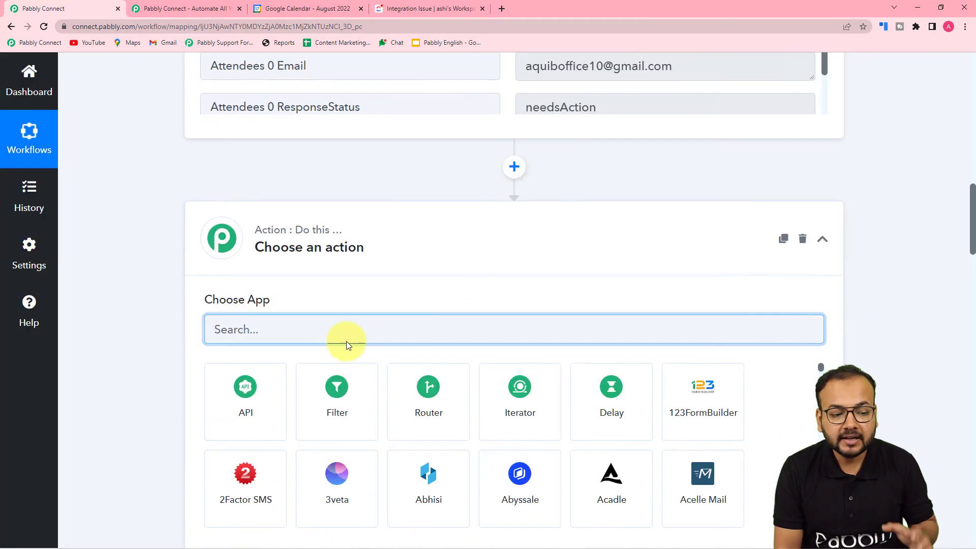
{"action": "scroll", "coordinate": [325, 321], "scroll_direction": "down", "scroll_amount": 2}
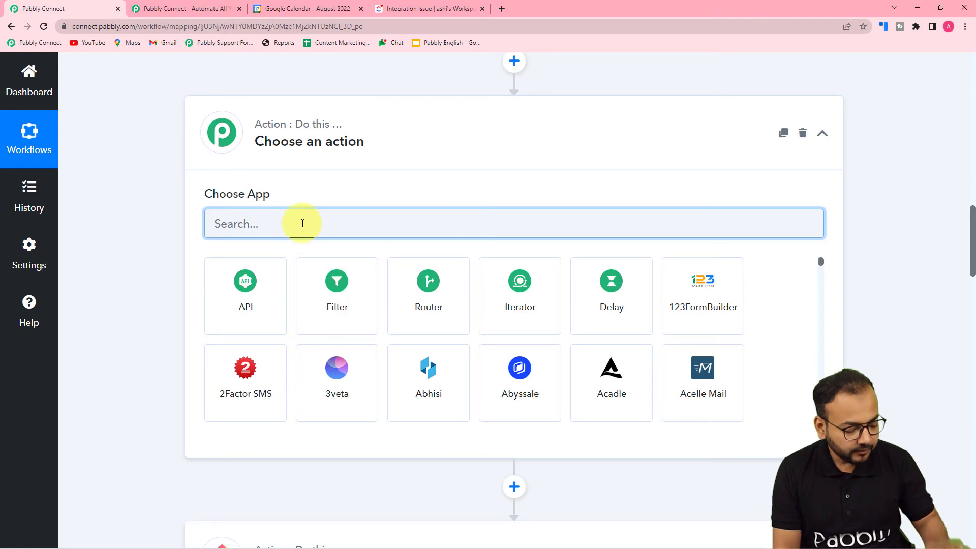
{"action": "type", "text": "dat"}
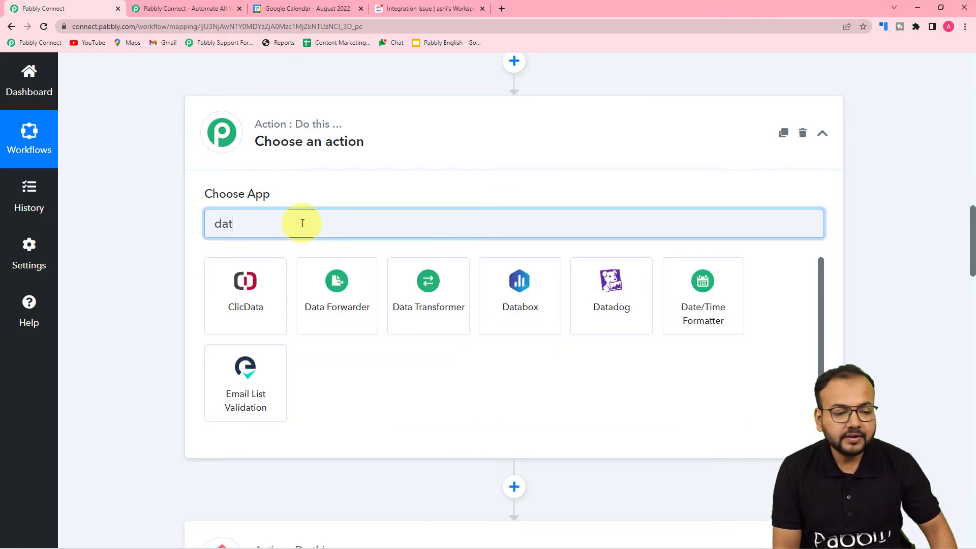
{"action": "left_click", "coordinate": [709, 322]}
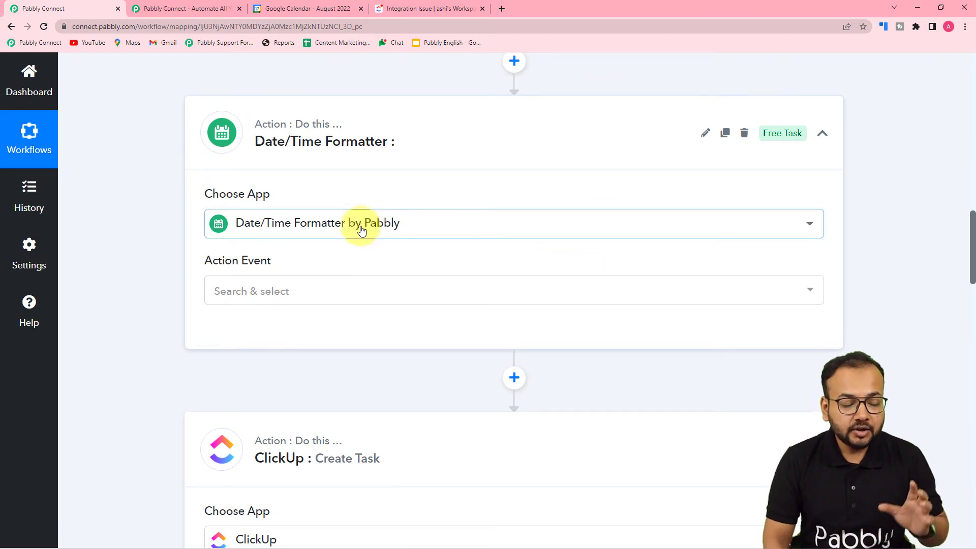
Set the Date/Time Formatter's action event to Format Date with Time Zone and connect it.
{"action": "scroll", "coordinate": [359, 224], "scroll_direction": "up", "scroll_amount": 5}
{"action": "scroll", "coordinate": [432, 192], "scroll_direction": "up", "scroll_amount": 2}
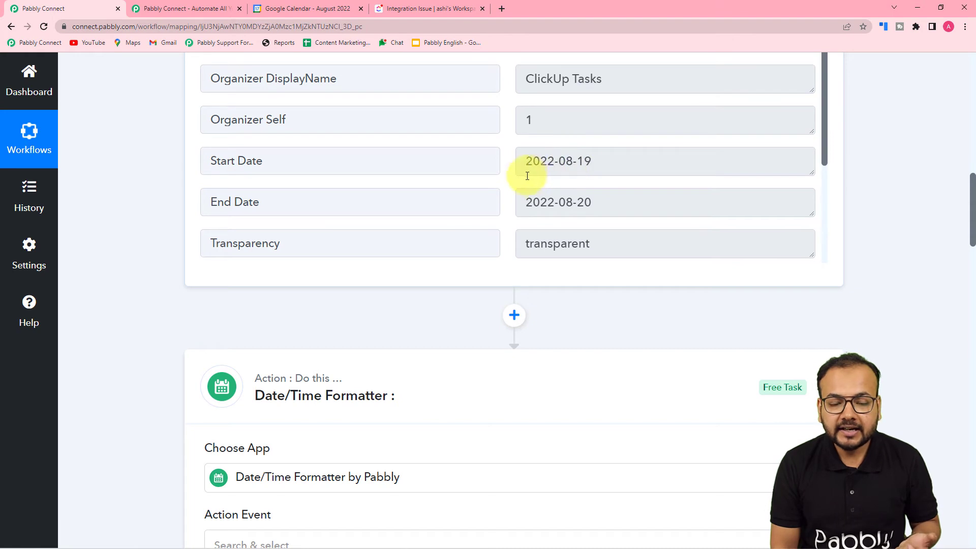
{"action": "scroll", "coordinate": [170, 261], "scroll_direction": "down", "scroll_amount": 7}
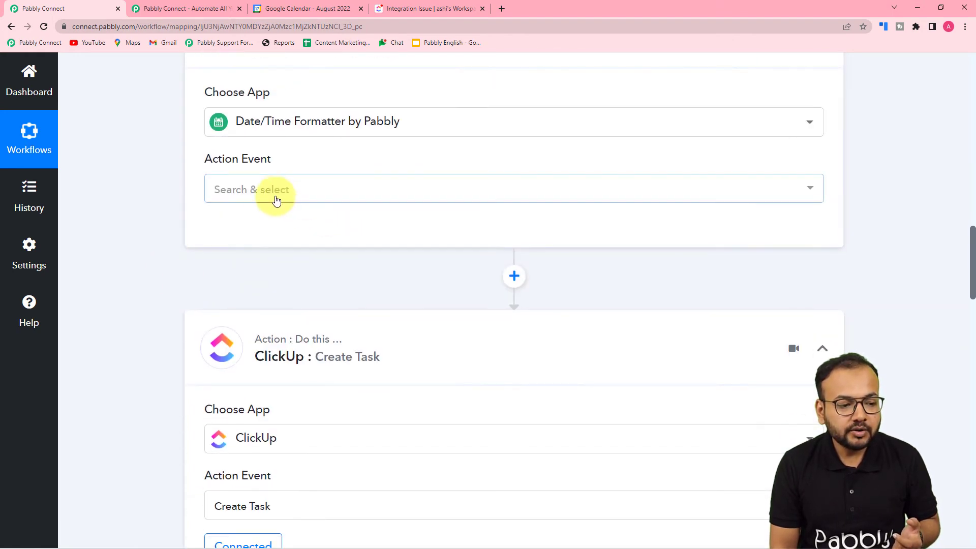
{"action": "left_click", "coordinate": [279, 198]}
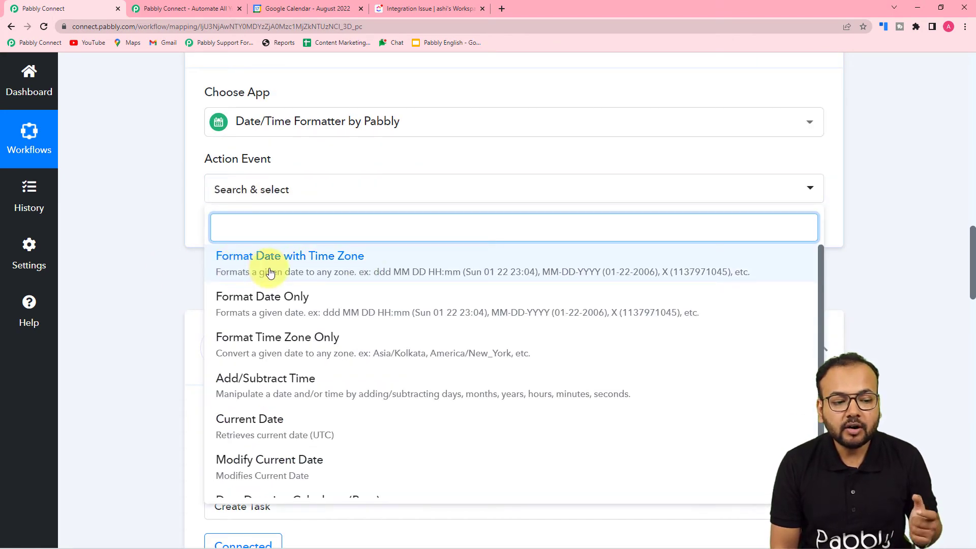
{"action": "left_click", "coordinate": [316, 273]}
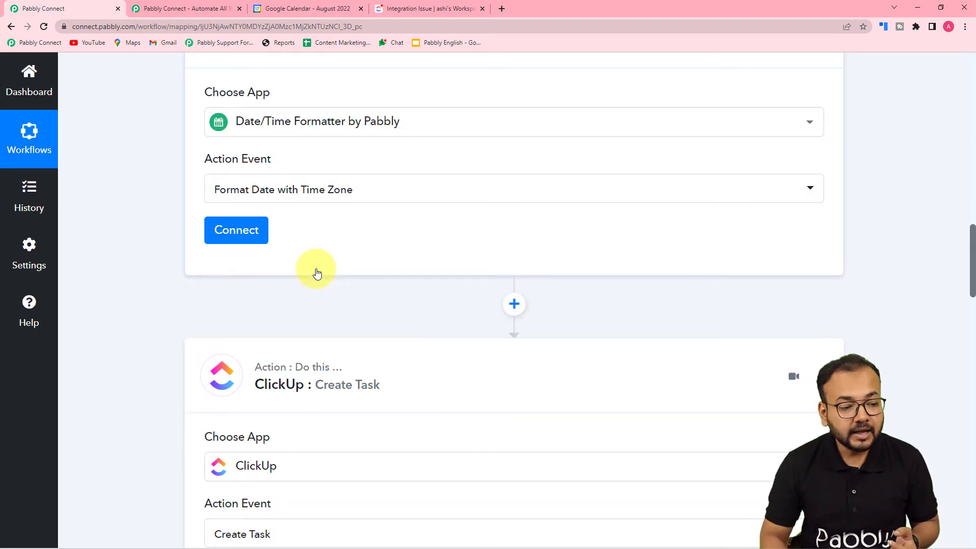
{"action": "left_click", "coordinate": [223, 243]}
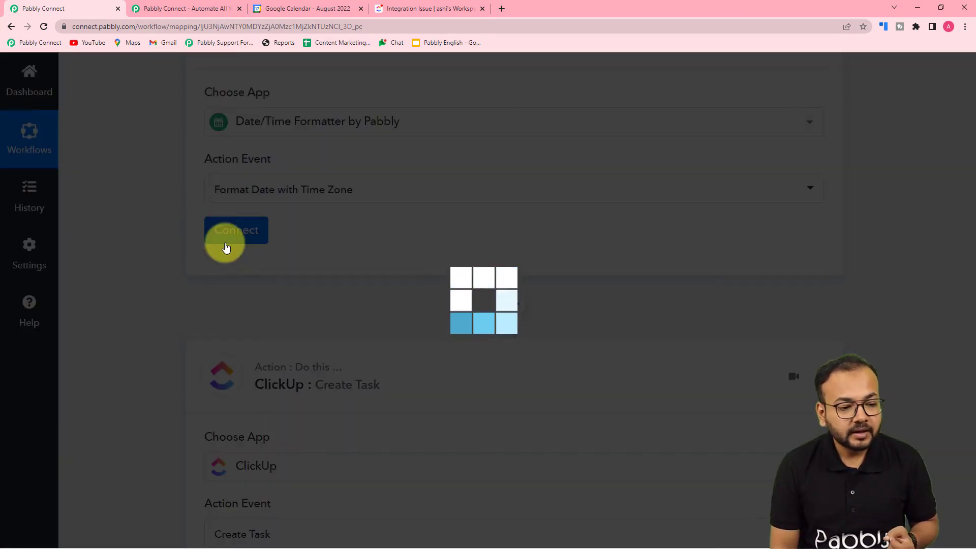
{"action": "scroll", "coordinate": [225, 247], "scroll_direction": "down", "scroll_amount": 3}
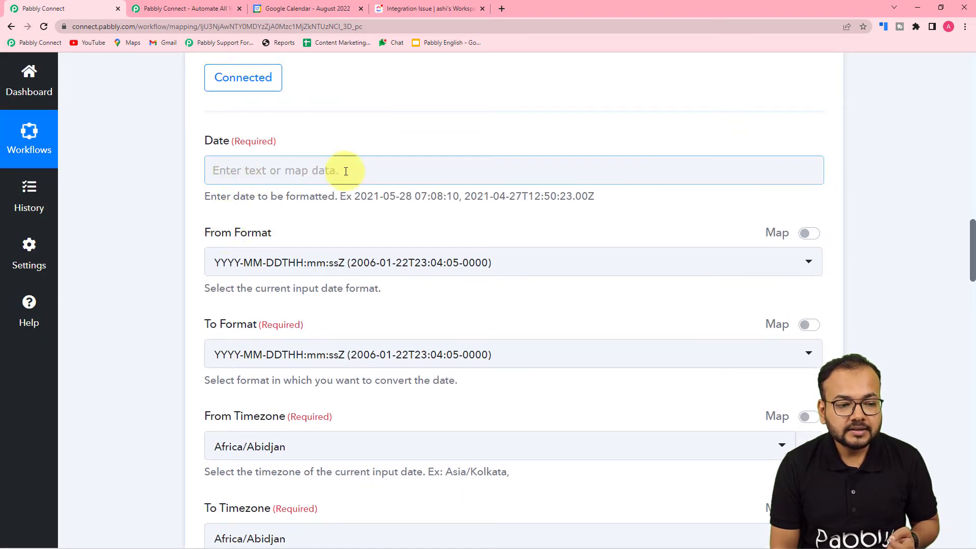
Compare the trigger response's Start Date and End Date formats with the formatter's Date field and example formats.
{"action": "scroll", "coordinate": [356, 173], "scroll_direction": "up", "scroll_amount": 10}
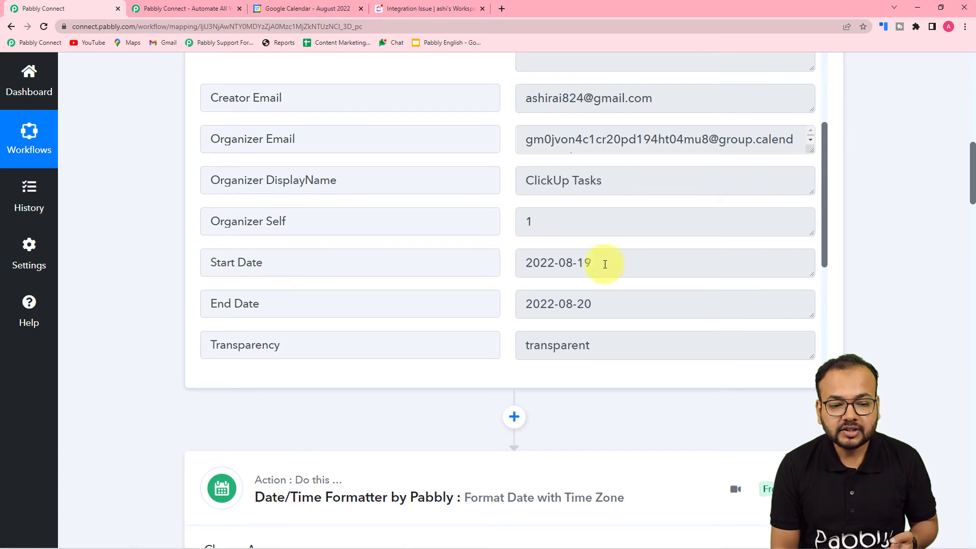
{"action": "scroll", "coordinate": [154, 270], "scroll_direction": "down", "scroll_amount": 12}
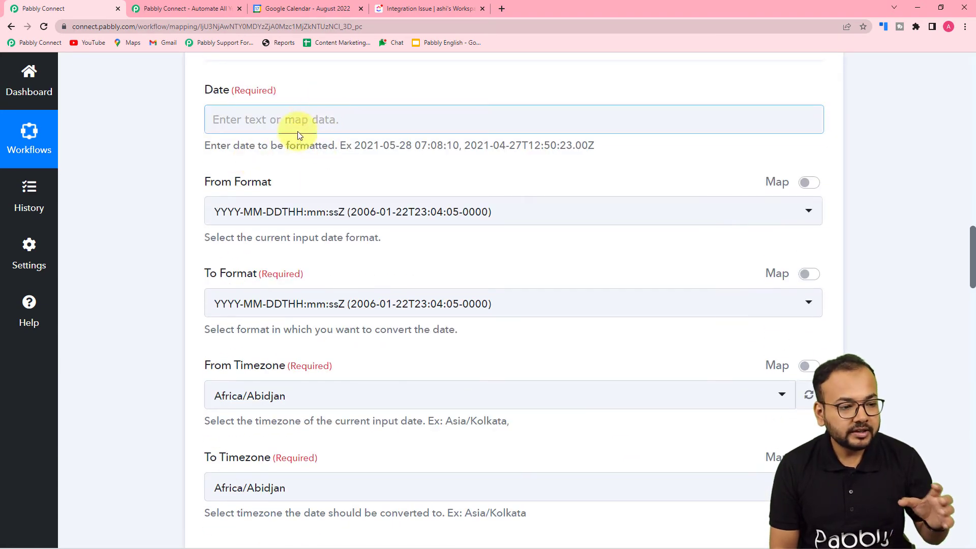
{"action": "left_click", "coordinate": [326, 122]}
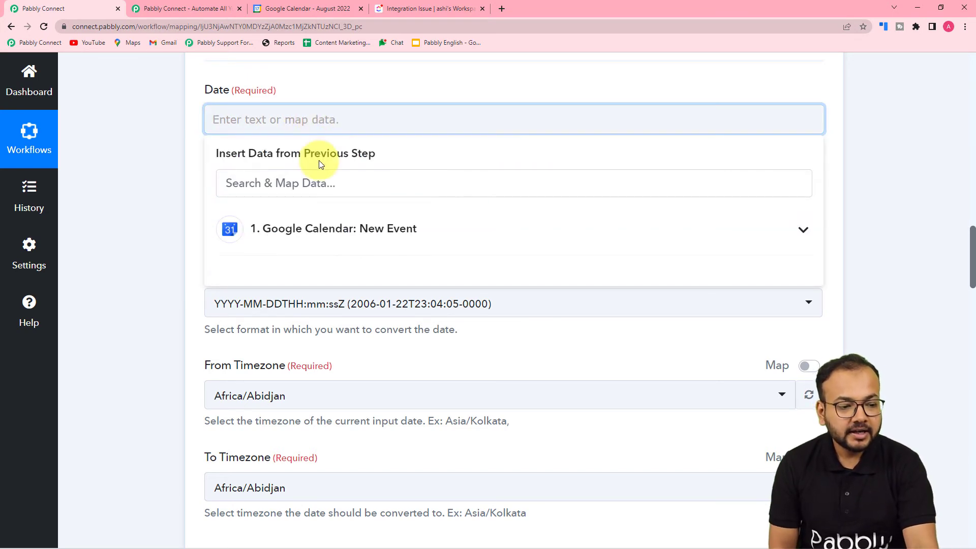
{"action": "left_click", "coordinate": [151, 163]}
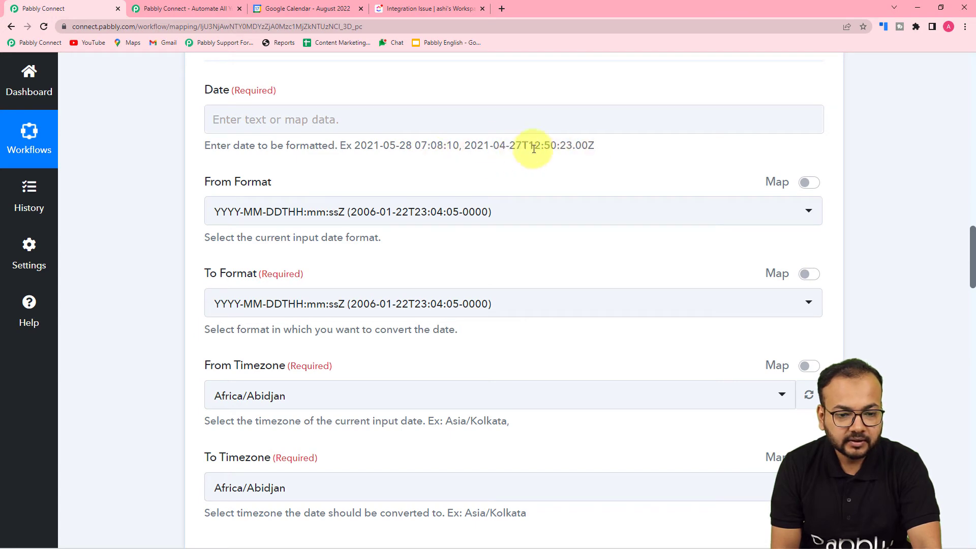
{"action": "scroll", "coordinate": [354, 119], "scroll_direction": "up", "scroll_amount": 10}
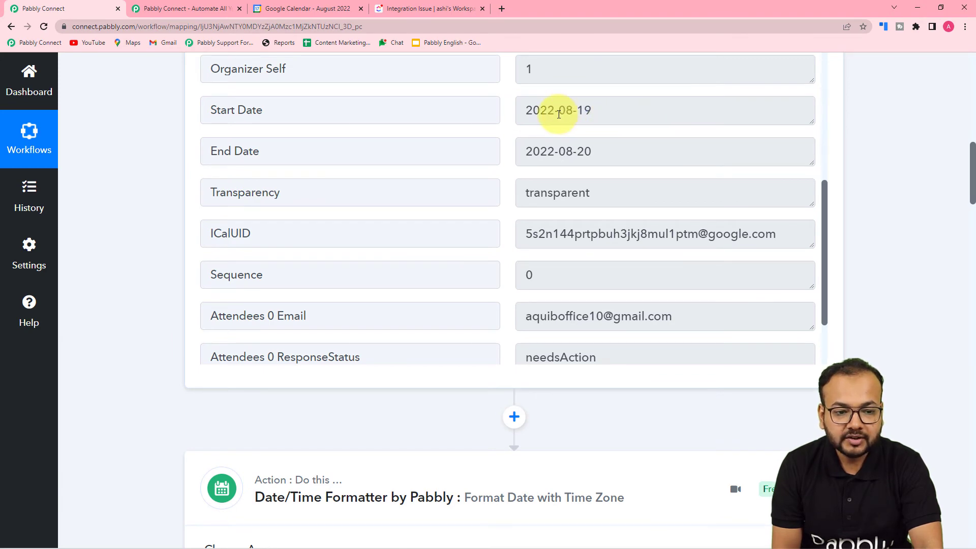
{"action": "scroll", "coordinate": [391, 352], "scroll_direction": "down", "scroll_amount": 2}
{"action": "scroll", "coordinate": [135, 311], "scroll_direction": "down", "scroll_amount": 8}
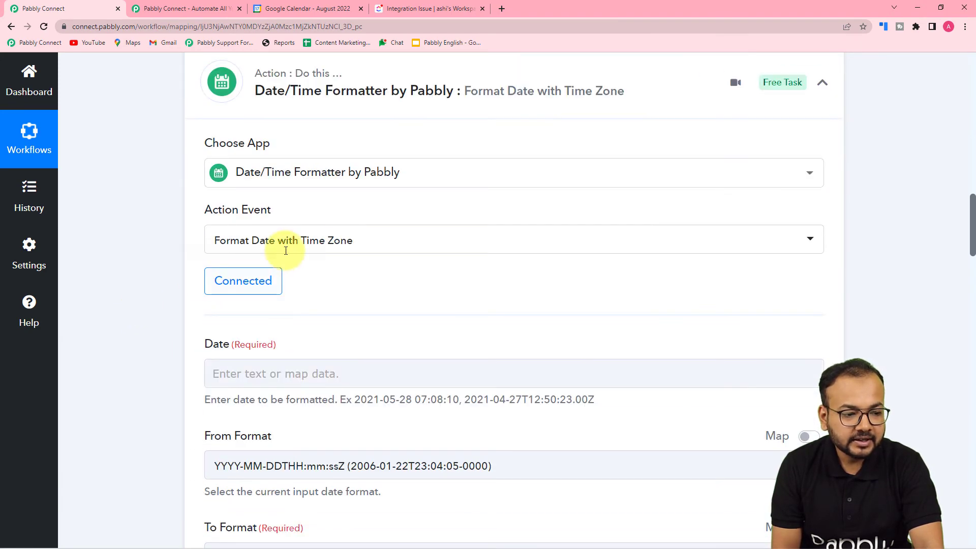
Change the Date/Time Formatter's action event to Format Date Only and connect it.
{"action": "left_click", "coordinate": [311, 249]}
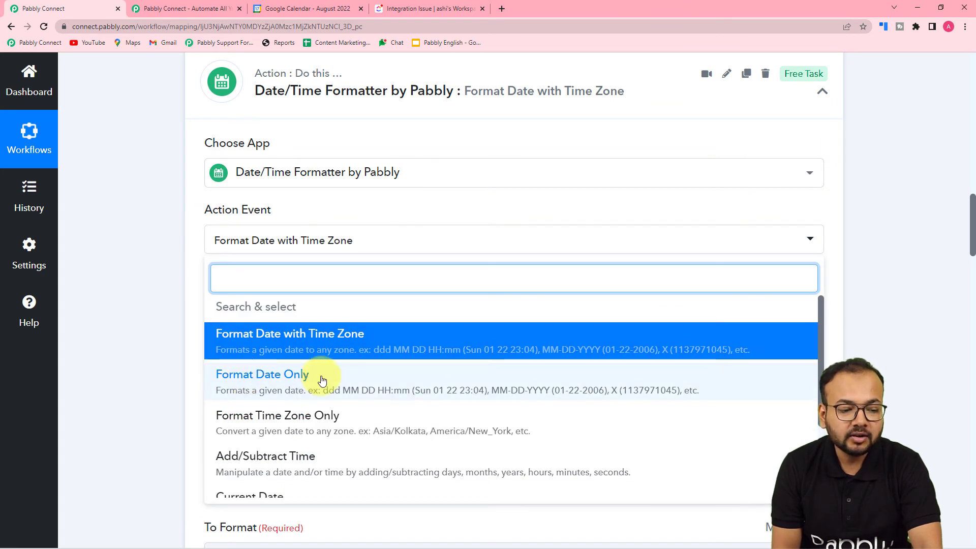
{"action": "left_click", "coordinate": [242, 386]}
{"action": "left_click", "coordinate": [210, 281]}
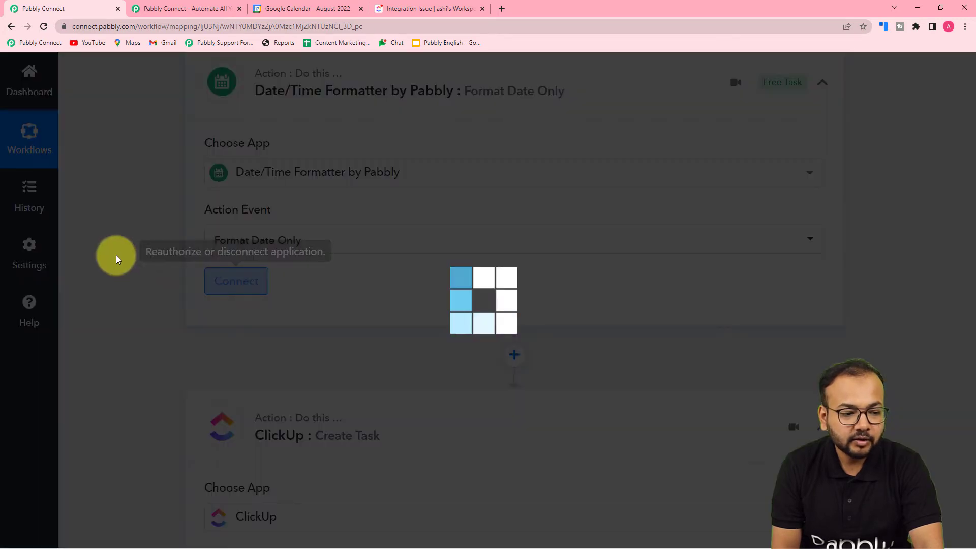
{"action": "scroll", "coordinate": [115, 256], "scroll_direction": "down", "scroll_amount": 3}
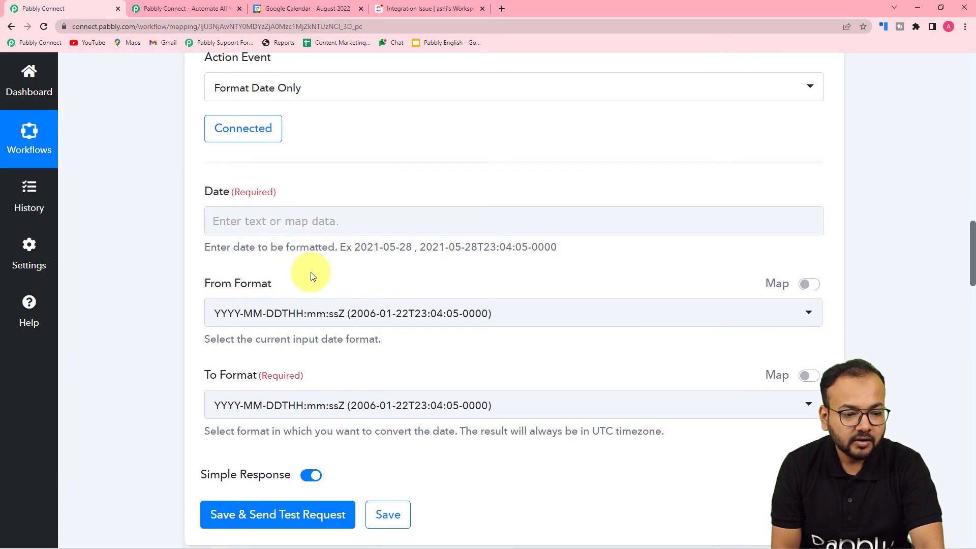
Map the Date/Time Formatter's Date field to the Start Date from the Google Calendar New Event data.
{"action": "left_click", "coordinate": [302, 222]}
{"action": "scroll", "coordinate": [293, 219], "scroll_direction": "down", "scroll_amount": 2}
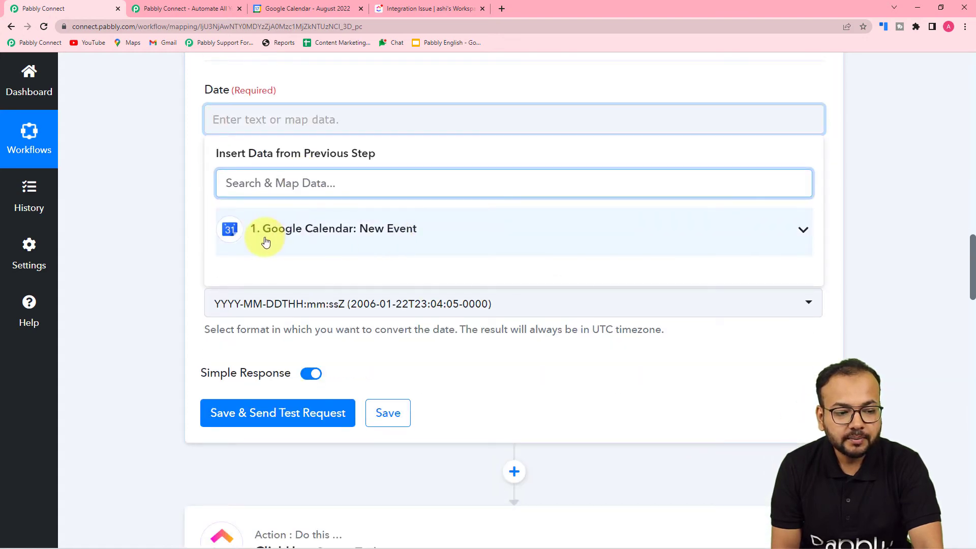
{"action": "left_click", "coordinate": [311, 239]}
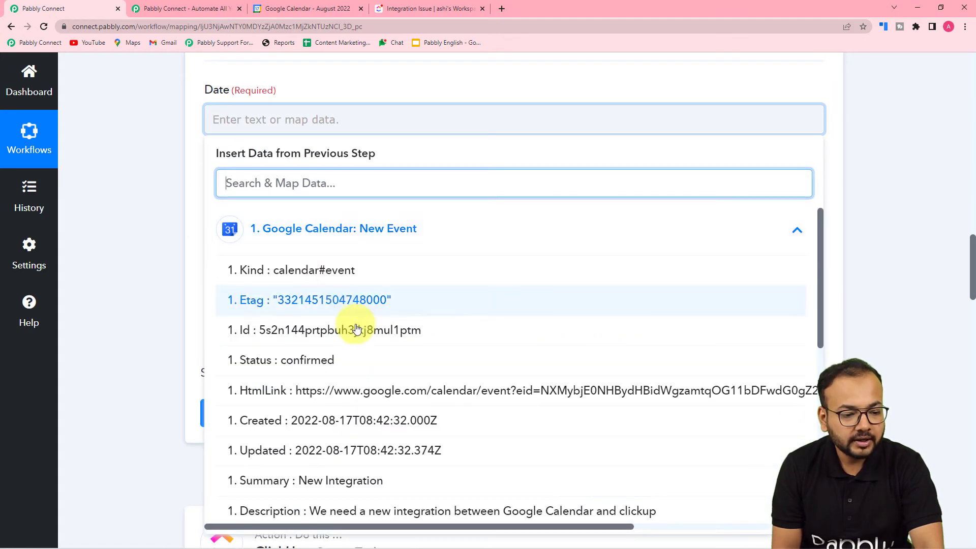
{"action": "scroll", "coordinate": [356, 330], "scroll_direction": "down", "scroll_amount": 5}
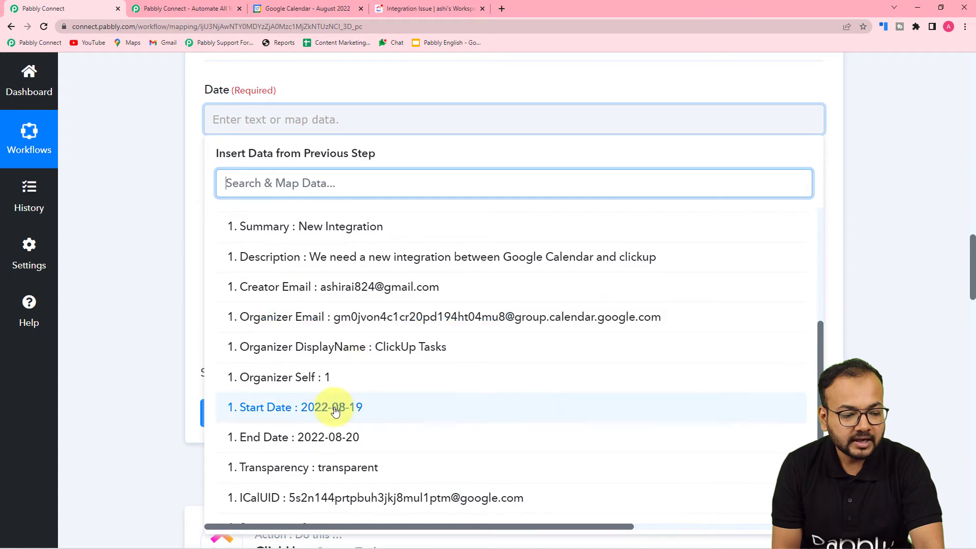
{"action": "left_click", "coordinate": [334, 412]}
{"action": "left_click", "coordinate": [136, 246]}
Set the Date/Time Formatter's From Format to YYYY-MM-DD (2006-01-22).
{"action": "scroll", "coordinate": [148, 255], "scroll_direction": "down", "scroll_amount": 3}
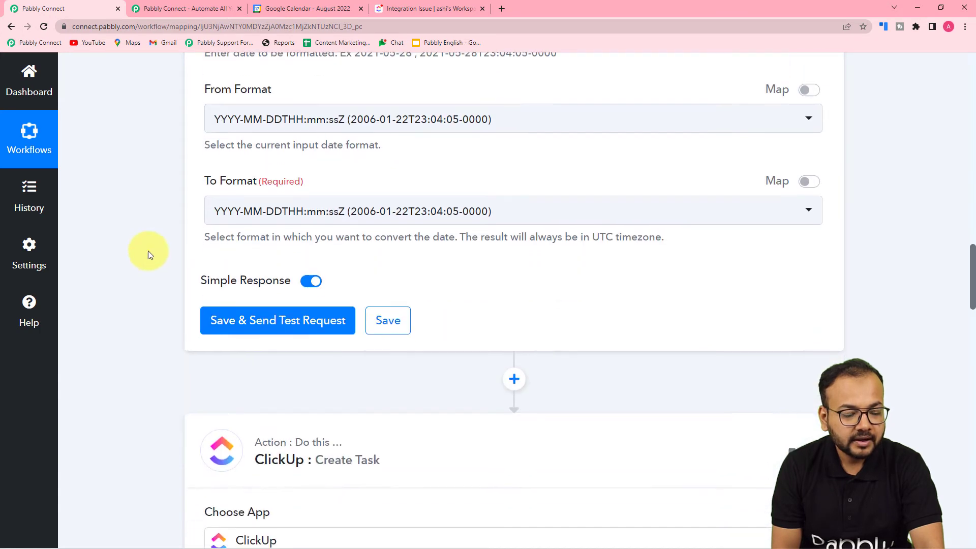
{"action": "left_click", "coordinate": [287, 128]}
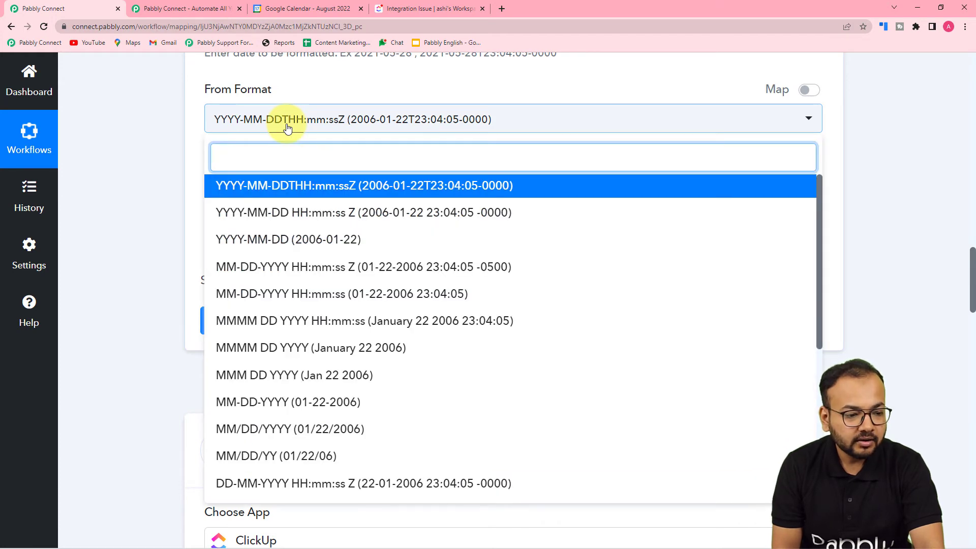
{"action": "left_click", "coordinate": [138, 130]}
{"action": "scroll", "coordinate": [178, 132], "scroll_direction": "up", "scroll_amount": 3}
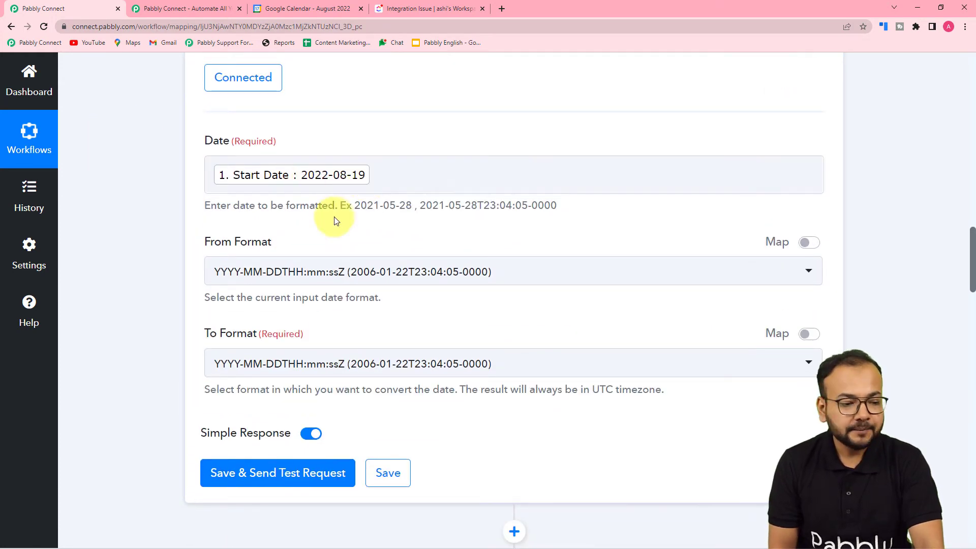
{"action": "left_click", "coordinate": [279, 271]}
{"action": "scroll", "coordinate": [282, 262], "scroll_direction": "down", "scroll_amount": 2}
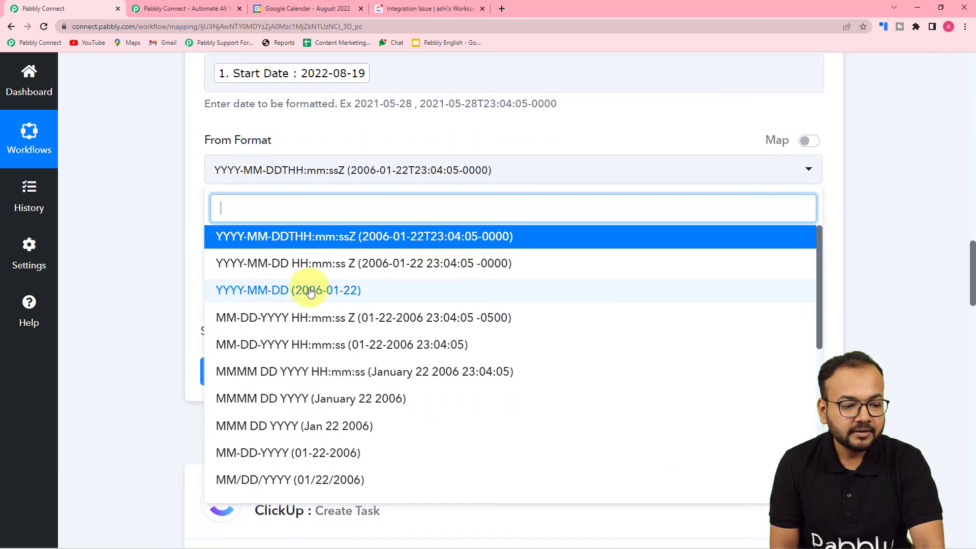
{"action": "left_click", "coordinate": [279, 294]}
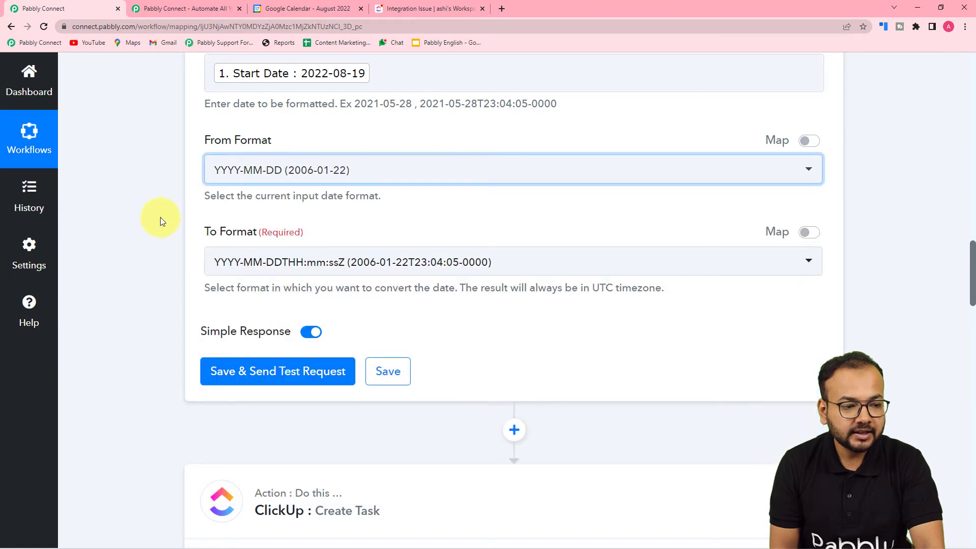
{"action": "scroll", "coordinate": [143, 211], "scroll_direction": "down", "scroll_amount": 2}
{"action": "left_click", "coordinate": [248, 169]}
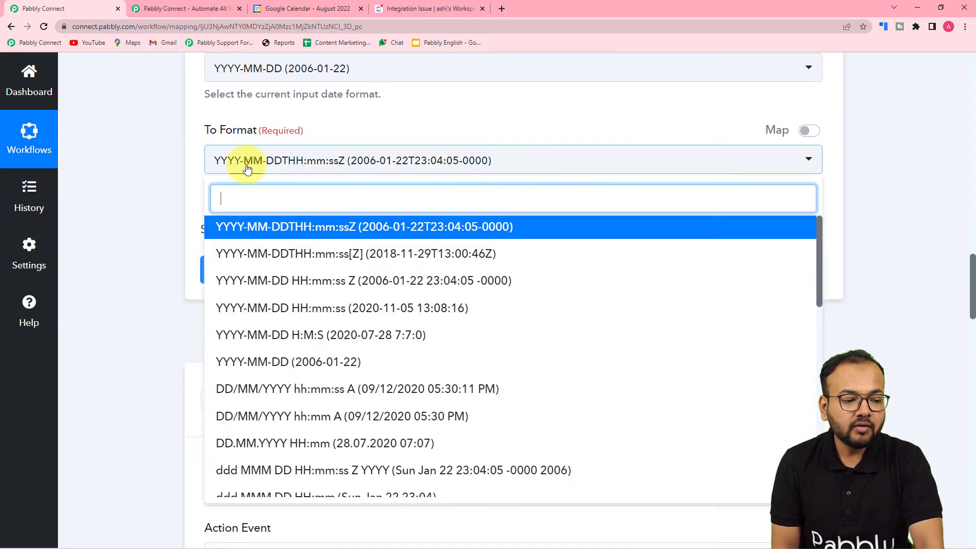
{"action": "key", "text": "Down"}
{"action": "key", "text": "Down"}
{"action": "key", "text": "Down"}
{"action": "key", "text": "Down"}
{"action": "key", "text": "Down"}
{"action": "key", "text": "Down"}
{"action": "key", "text": "Down"}
{"action": "key", "text": "Down"}
{"action": "key", "text": "Down"}
{"action": "key", "text": "Down"}
{"action": "key", "text": "Down"}
{"action": "key", "text": "Down"}
{"action": "key", "text": "Down"}
{"action": "key", "text": "Down"}
{"action": "key", "text": "Down"}
{"action": "key", "text": "Down"}
{"action": "key", "text": "Down"}
{"action": "key", "text": "Down"}
{"action": "key", "text": "Down"}
{"action": "key", "text": "Down"}
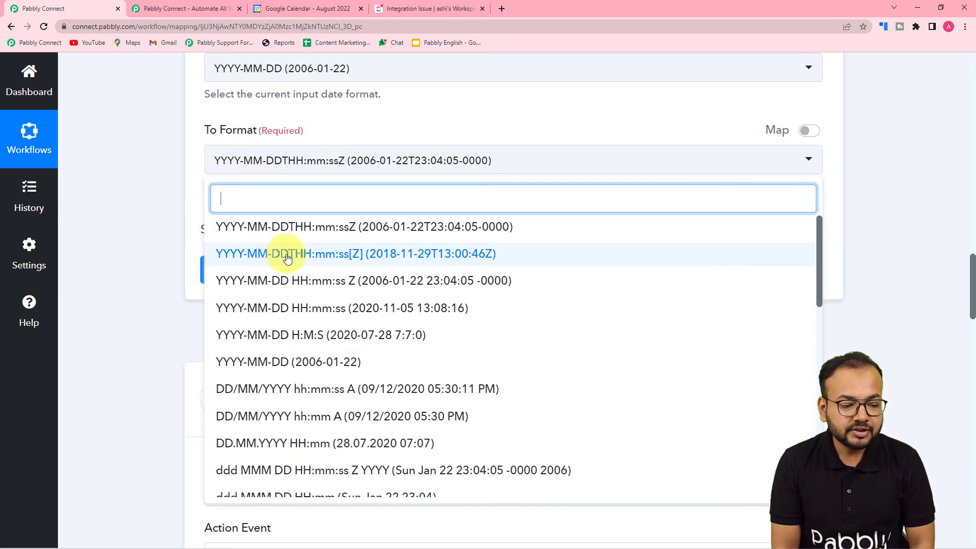
{"action": "scroll", "coordinate": [288, 258], "scroll_direction": "down", "scroll_amount": 8}
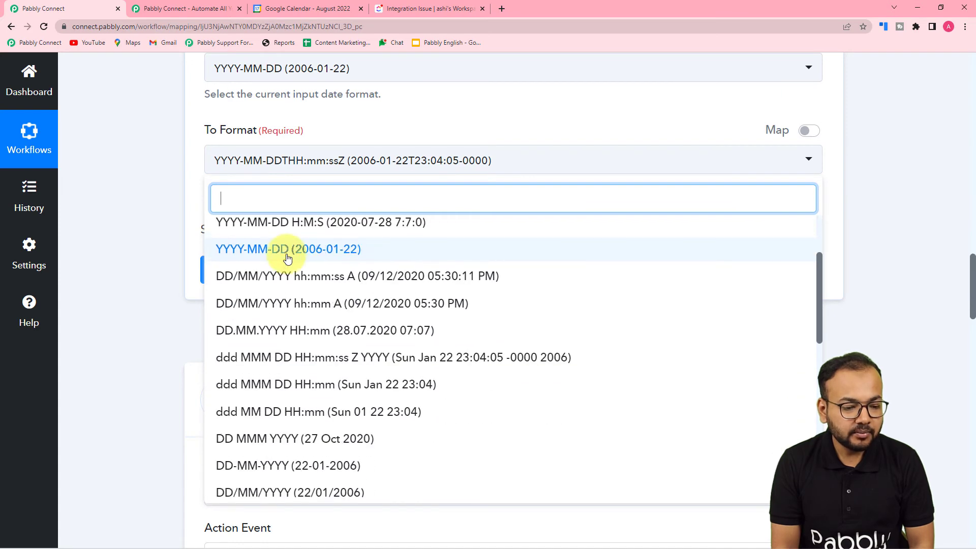
{"action": "scroll", "coordinate": [287, 258], "scroll_direction": "up", "scroll_amount": 8}
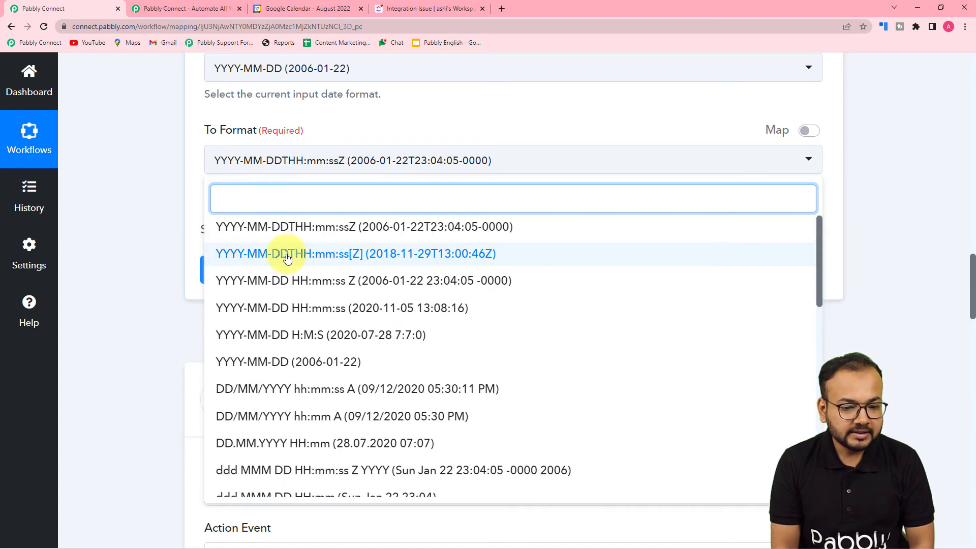
{"action": "scroll", "coordinate": [287, 259], "scroll_direction": "down", "scroll_amount": 13}
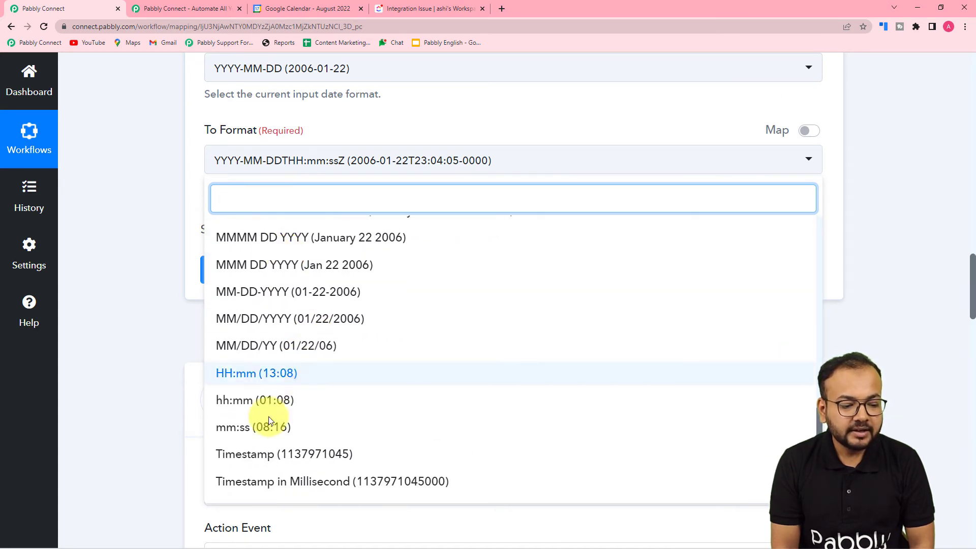
{"action": "left_click", "coordinate": [315, 485]}
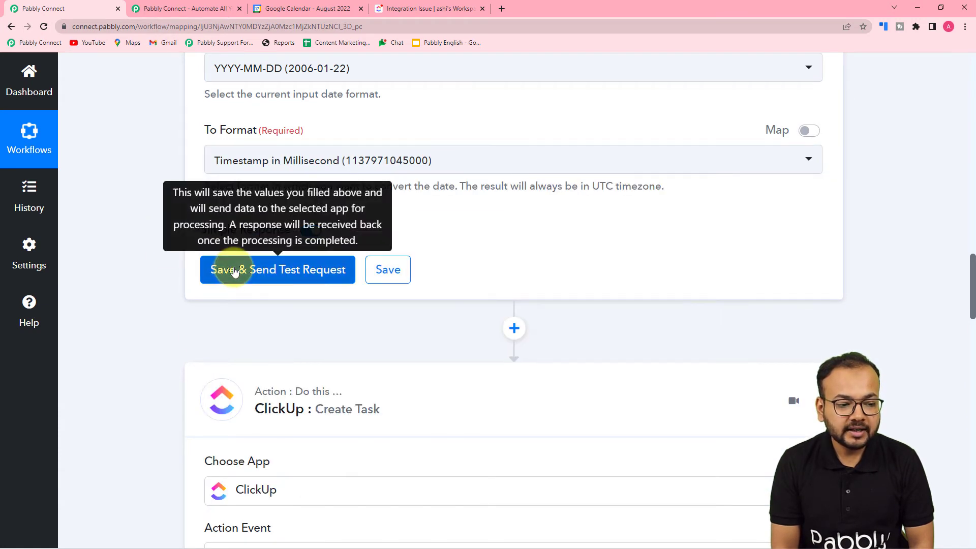
{"action": "left_click", "coordinate": [236, 270]}
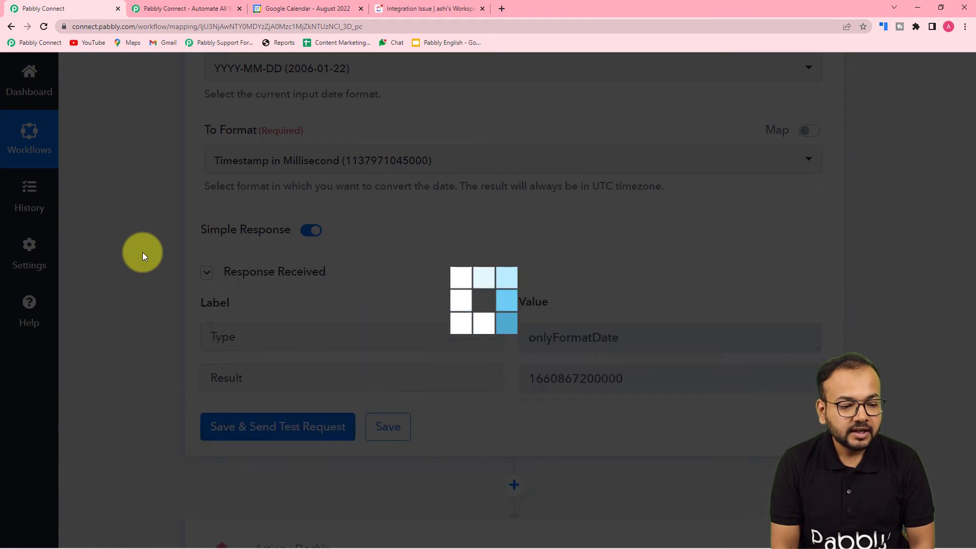
Review the formatter's test response against the trigger's Start Date and End Date and the formatter's settings.
{"action": "scroll", "coordinate": [142, 253], "scroll_direction": "down", "scroll_amount": 2}
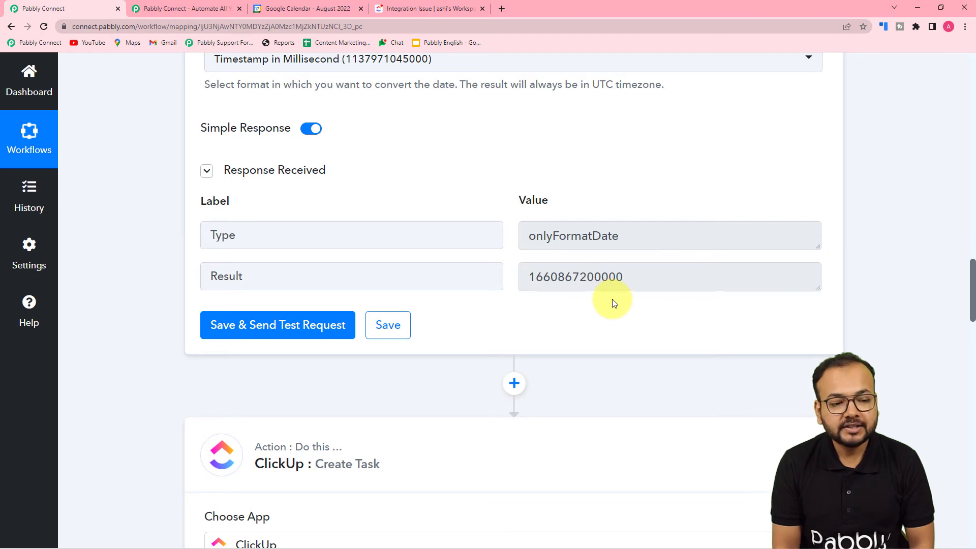
{"action": "scroll", "coordinate": [615, 303], "scroll_direction": "up", "scroll_amount": 8}
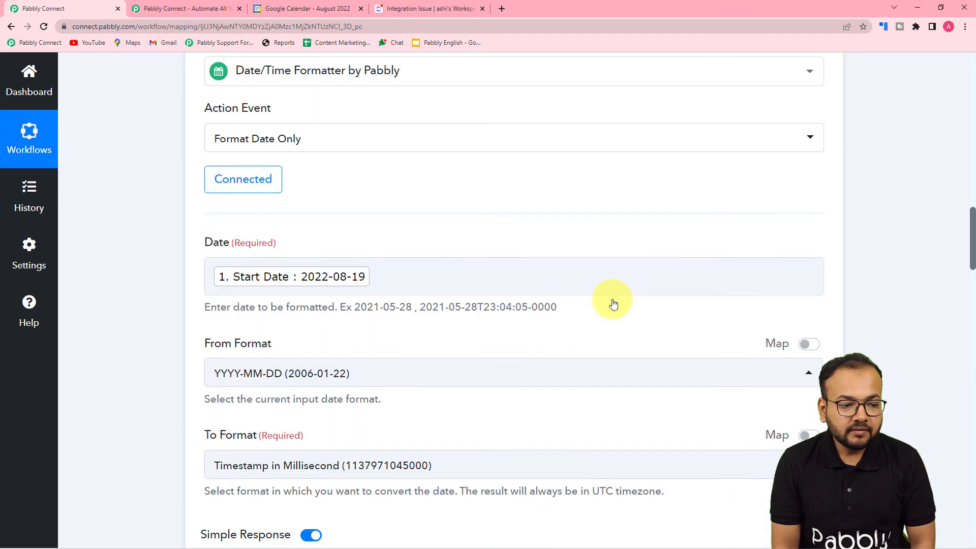
{"action": "scroll", "coordinate": [614, 303], "scroll_direction": "up", "scroll_amount": 10}
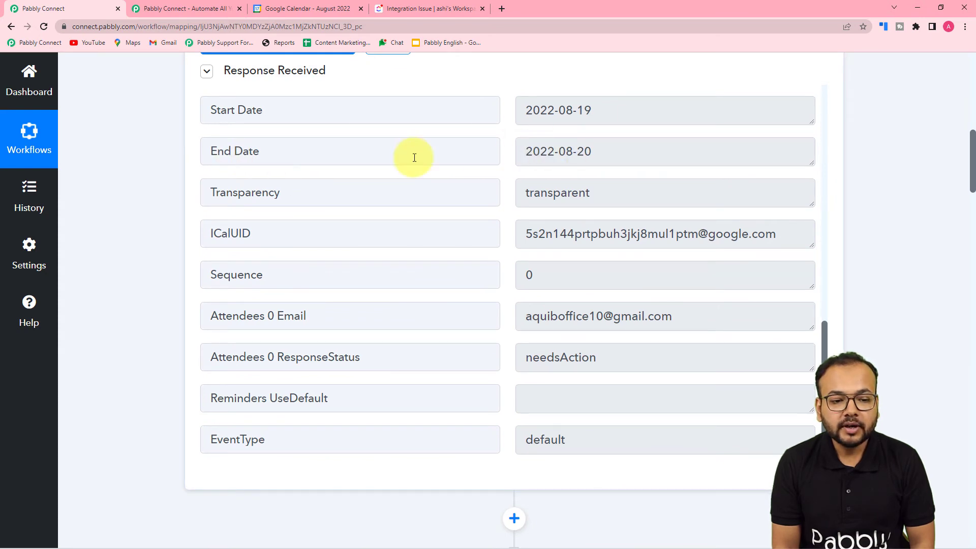
{"action": "scroll", "coordinate": [150, 176], "scroll_direction": "down", "scroll_amount": 7}
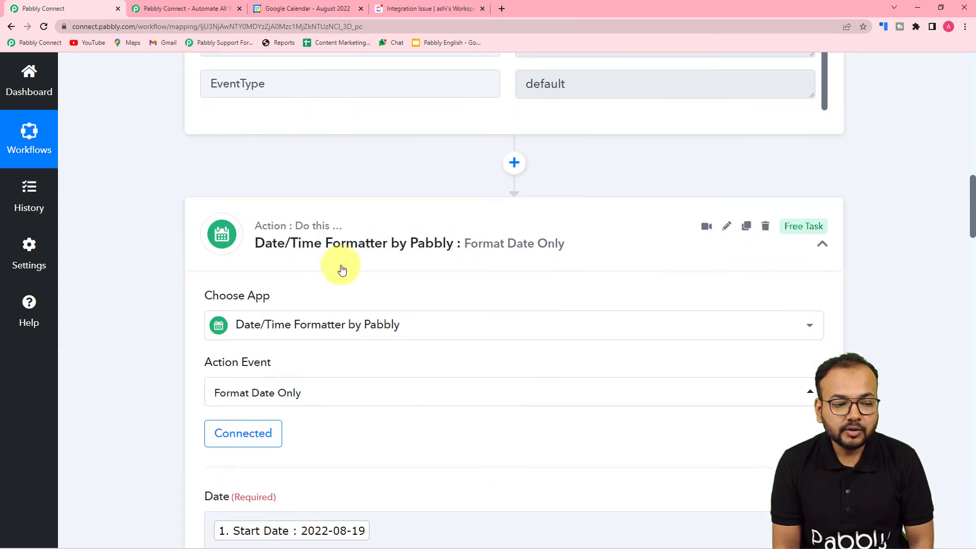
{"action": "scroll", "coordinate": [434, 273], "scroll_direction": "down", "scroll_amount": 3}
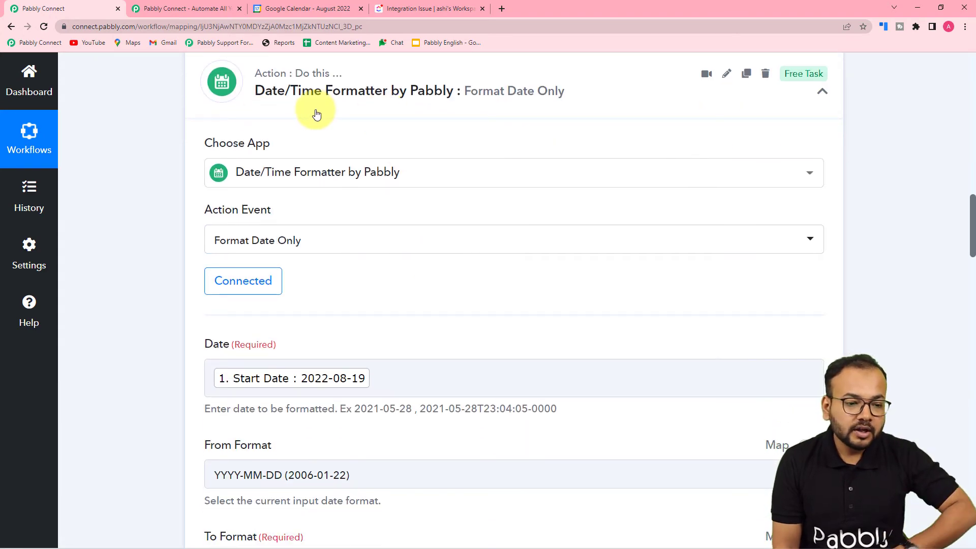
{"action": "scroll", "coordinate": [279, 170], "scroll_direction": "down", "scroll_amount": 6}
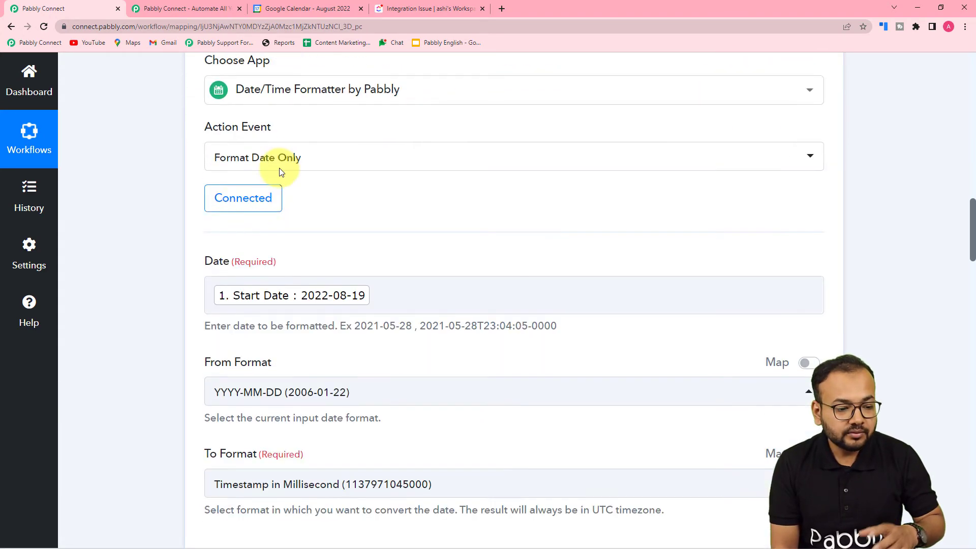
{"action": "scroll", "coordinate": [175, 184], "scroll_direction": "down", "scroll_amount": 4}
{"action": "scroll", "coordinate": [395, 247], "scroll_direction": "up", "scroll_amount": 4}
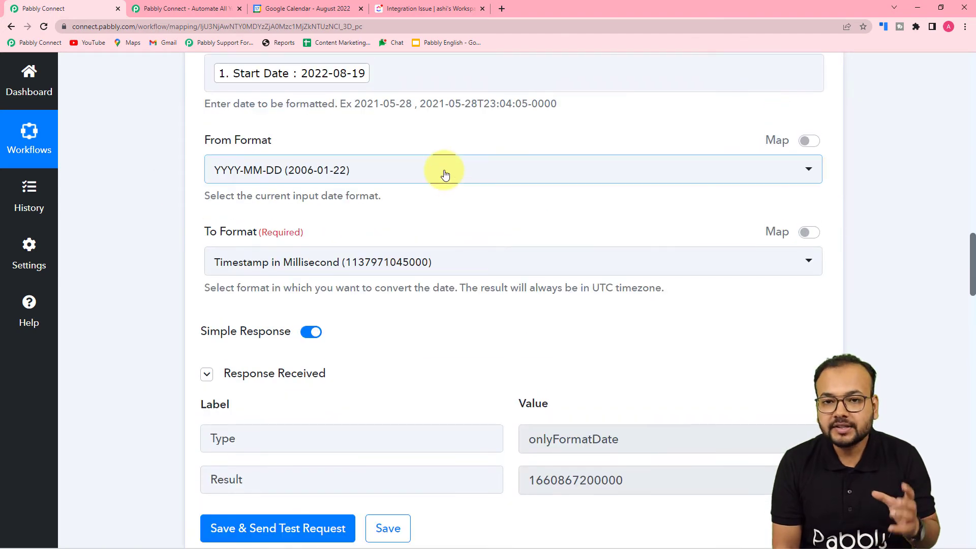
Clone the Date/Time Formatter step and expand the cloned step's settings.
{"action": "scroll", "coordinate": [442, 173], "scroll_direction": "up", "scroll_amount": 6}
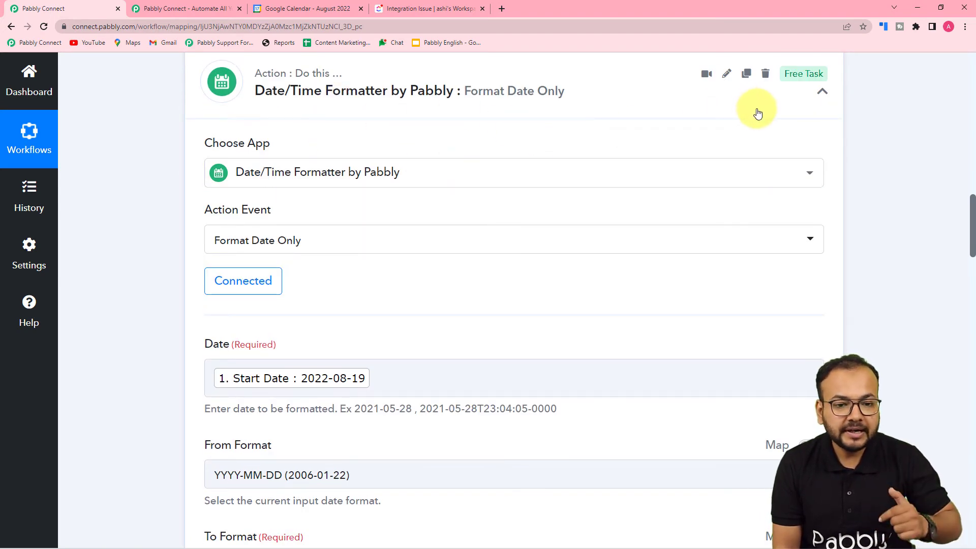
{"action": "left_click", "coordinate": [745, 78]}
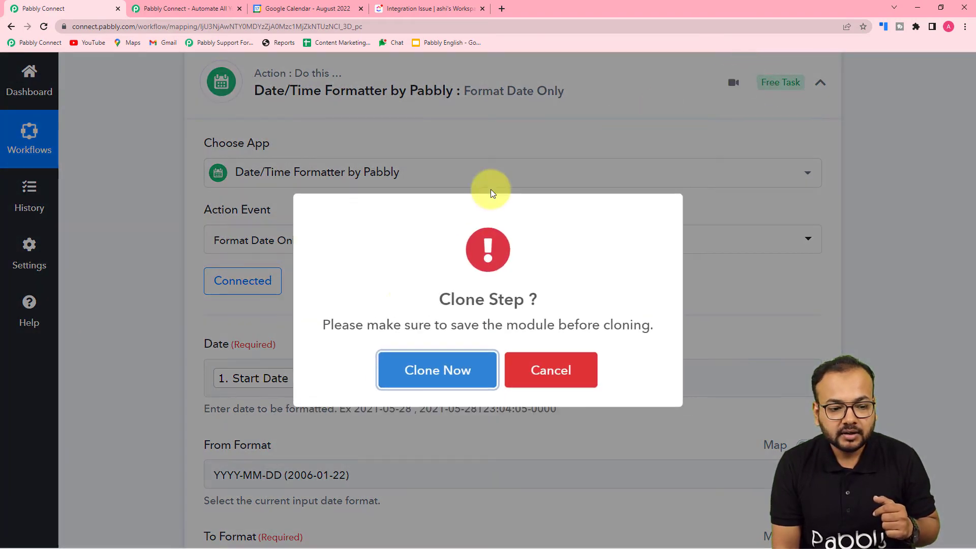
{"action": "left_click", "coordinate": [426, 370]}
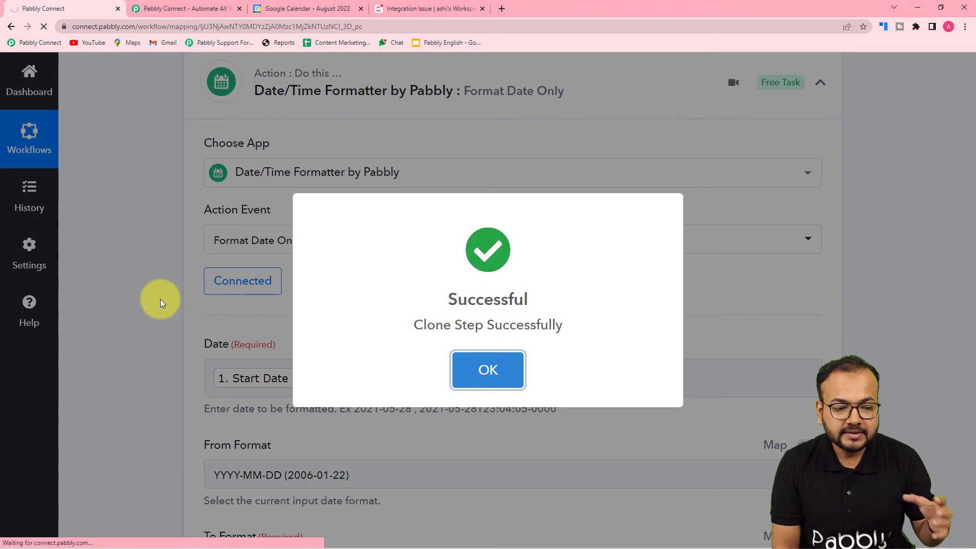
{"action": "scroll", "coordinate": [160, 299], "scroll_direction": "down", "scroll_amount": 14}
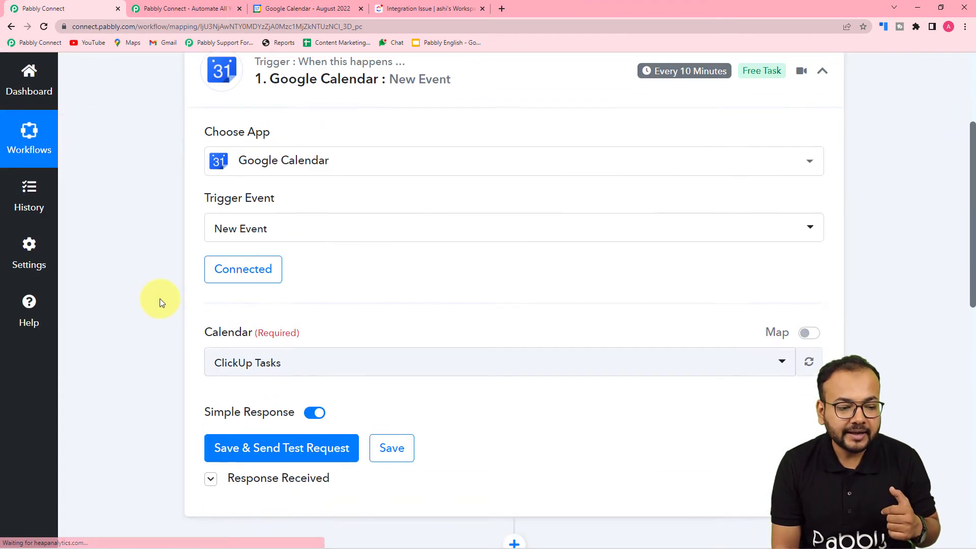
{"action": "scroll", "coordinate": [430, 246], "scroll_direction": "up", "scroll_amount": 3}
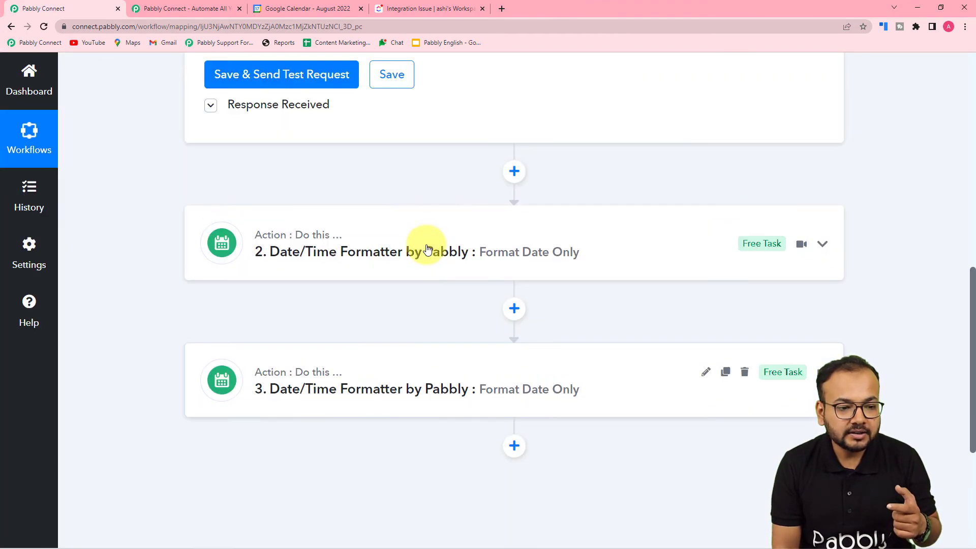
{"action": "scroll", "coordinate": [388, 342], "scroll_direction": "down", "scroll_amount": 2}
{"action": "left_click", "coordinate": [404, 305]}
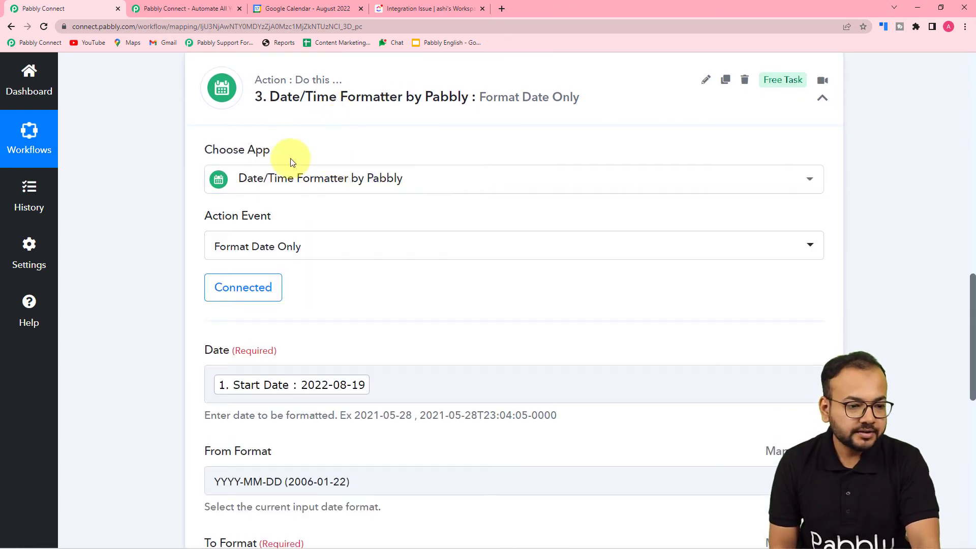
Replace the Start Date in the cloned formatter's Date field with the End Date from the Google Calendar New Event data.
{"action": "scroll", "coordinate": [291, 157], "scroll_direction": "up", "scroll_amount": 2}
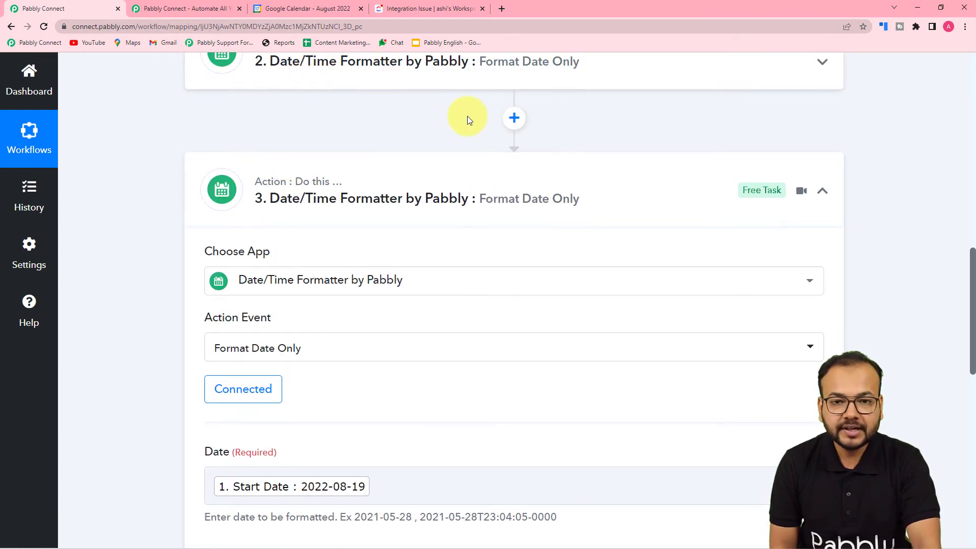
{"action": "scroll", "coordinate": [447, 158], "scroll_direction": "down", "scroll_amount": 2}
{"action": "scroll", "coordinate": [447, 157], "scroll_direction": "down", "scroll_amount": 1}
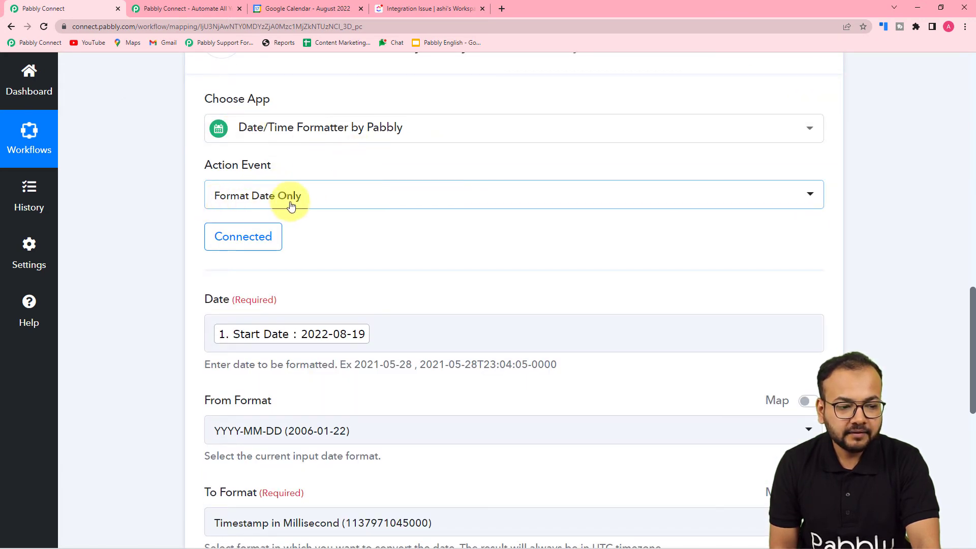
{"action": "scroll", "coordinate": [313, 206], "scroll_direction": "down", "scroll_amount": 3}
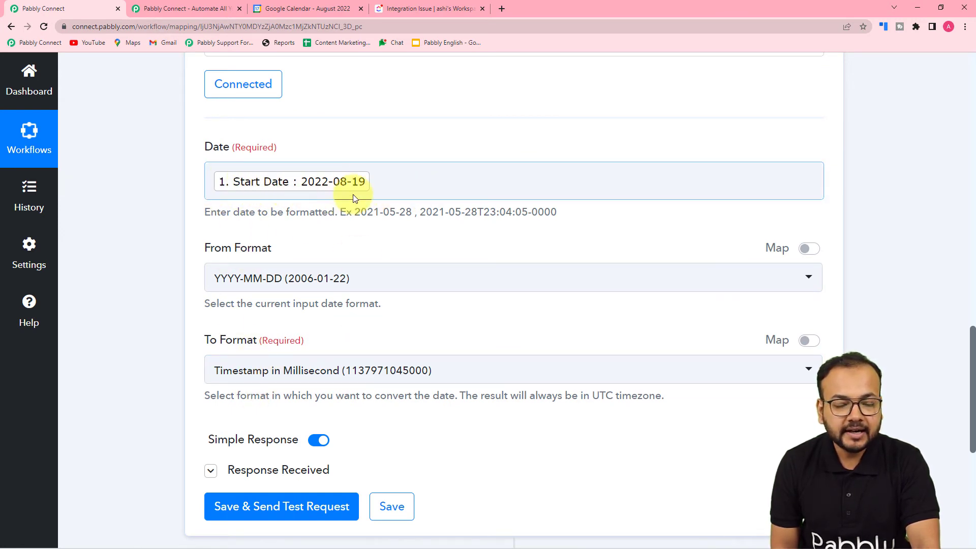
{"action": "left_click", "coordinate": [389, 192]}
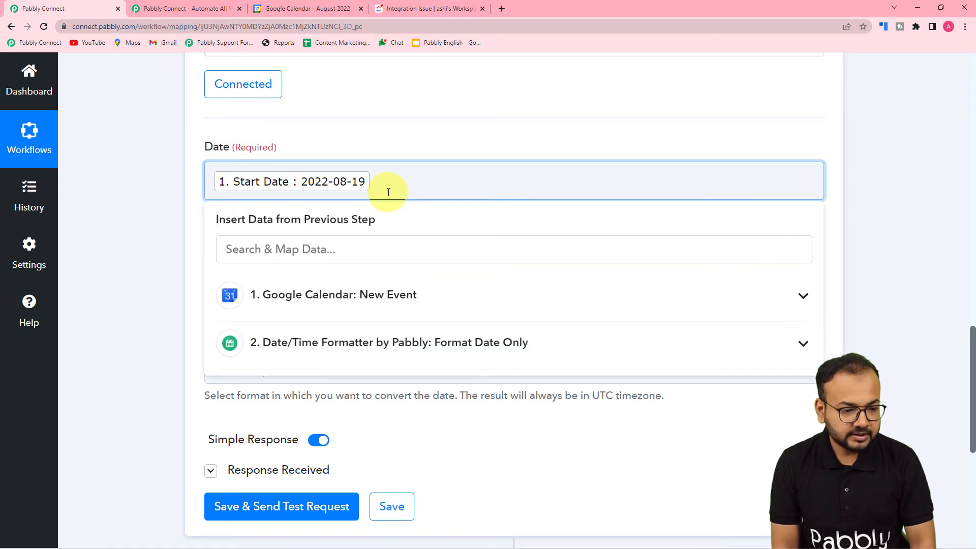
{"action": "key", "text": "BackSpace"}
{"action": "left_click", "coordinate": [323, 312]}
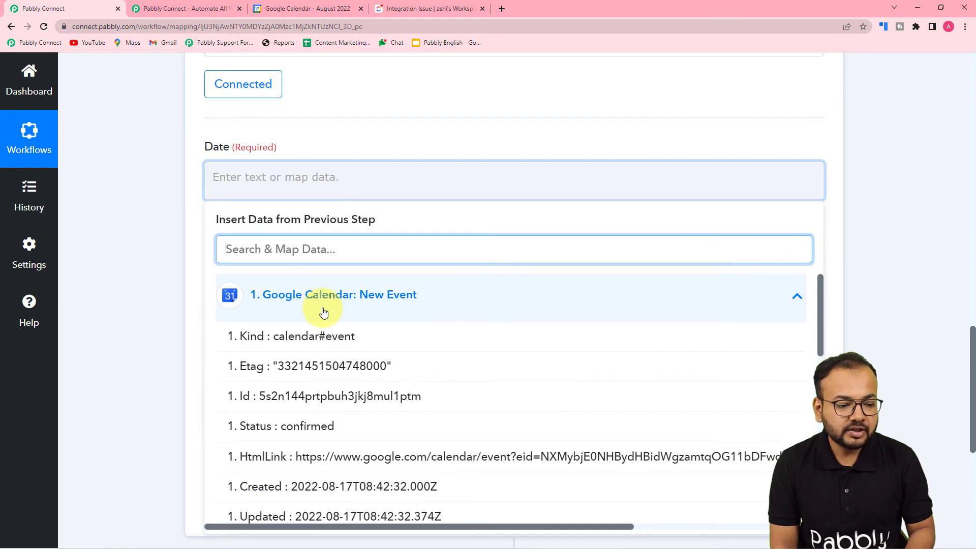
{"action": "scroll", "coordinate": [345, 409], "scroll_direction": "down", "scroll_amount": 5}
{"action": "scroll", "coordinate": [343, 413], "scroll_direction": "down", "scroll_amount": 2}
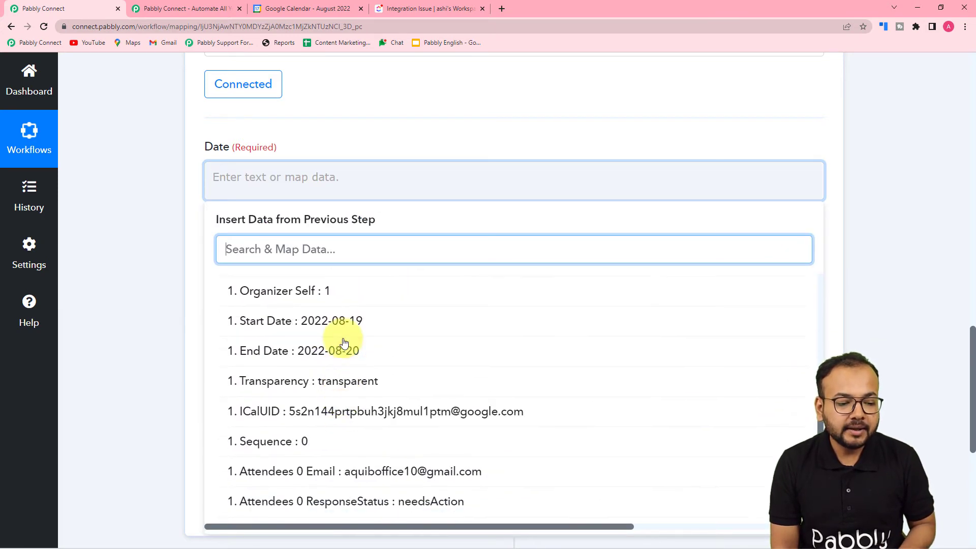
{"action": "left_click", "coordinate": [344, 349]}
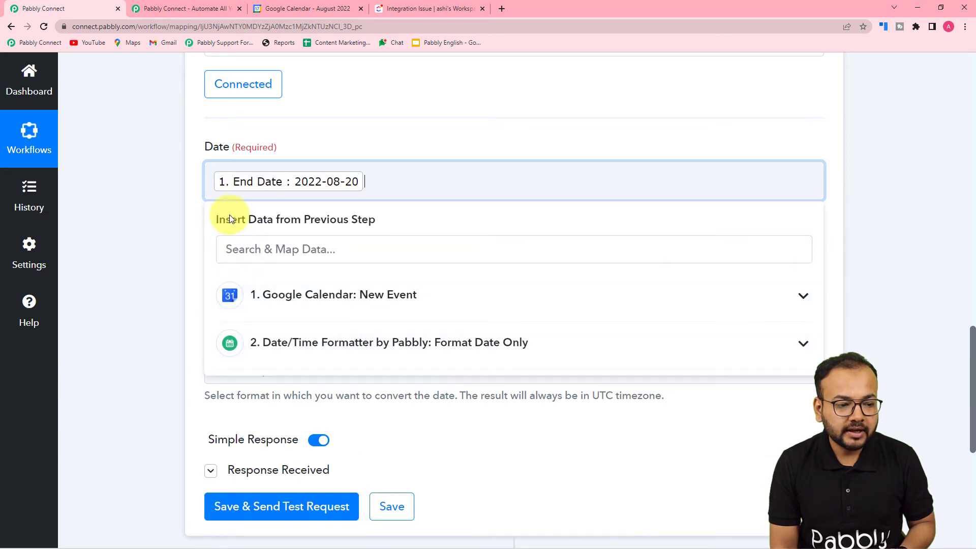
Save the cloned formatter, send a test request and check the Result in its response.
{"action": "left_click", "coordinate": [158, 212]}
{"action": "scroll", "coordinate": [157, 214], "scroll_direction": "down", "scroll_amount": 4}
{"action": "left_click", "coordinate": [240, 304]}
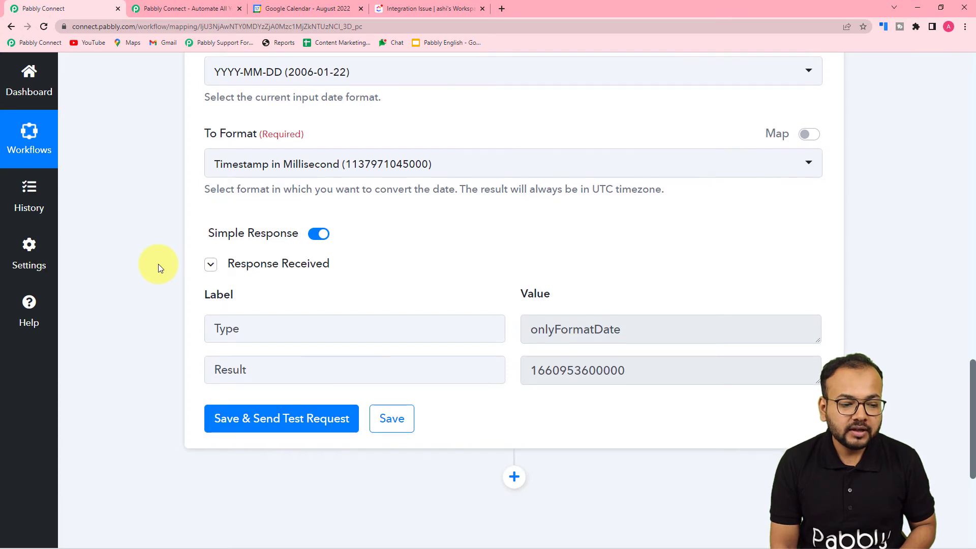
{"action": "scroll", "coordinate": [158, 264], "scroll_direction": "down", "scroll_amount": 3}
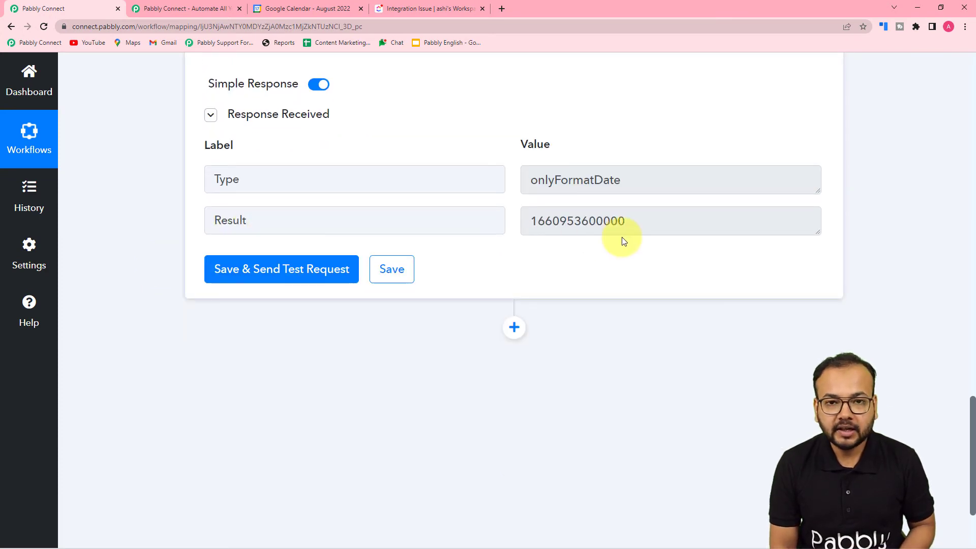
{"action": "scroll", "coordinate": [555, 228], "scroll_direction": "up", "scroll_amount": 2}
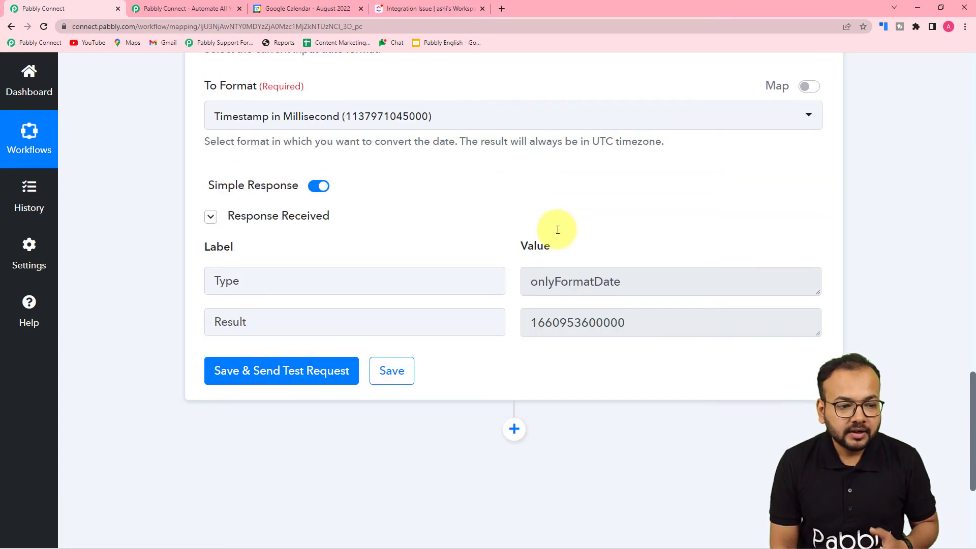
Add an action step below the cloned formatter using ClickUp with the Create Task event.
{"action": "scroll", "coordinate": [558, 229], "scroll_direction": "down", "scroll_amount": 5}
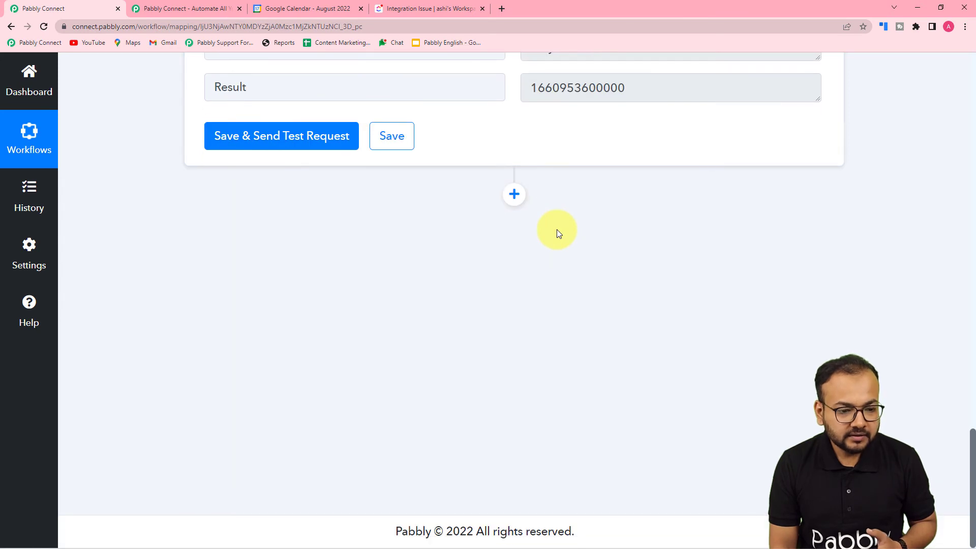
{"action": "left_click", "coordinate": [514, 194]}
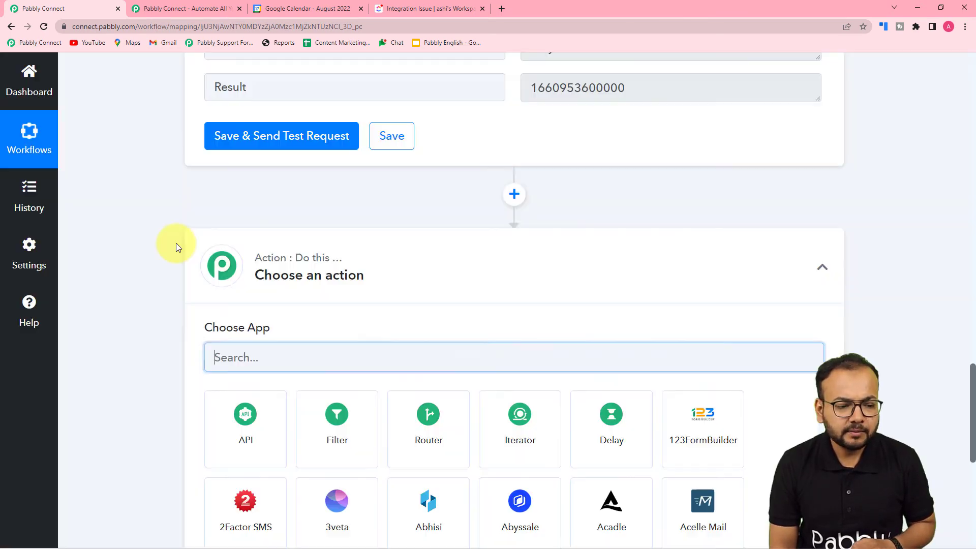
{"action": "type", "text": "cli"}
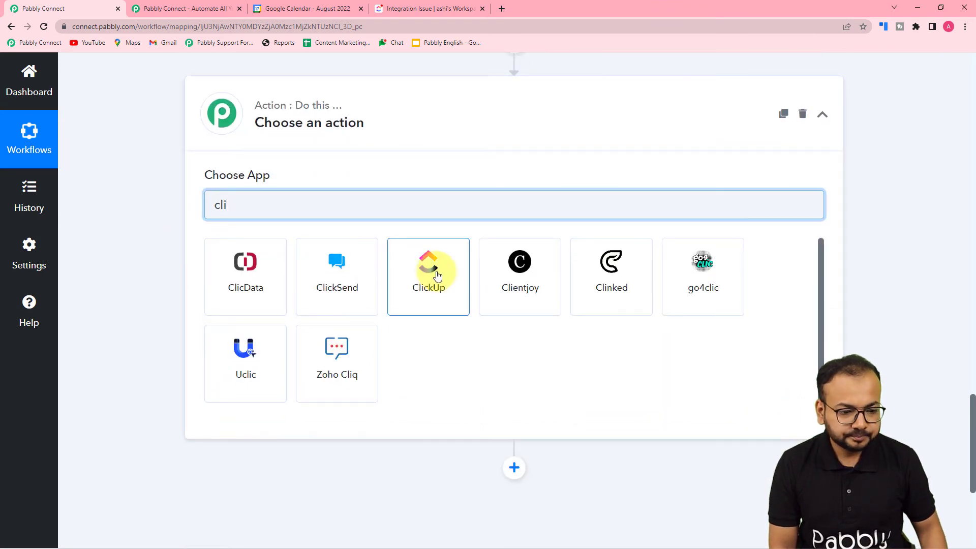
{"action": "left_click", "coordinate": [437, 276]}
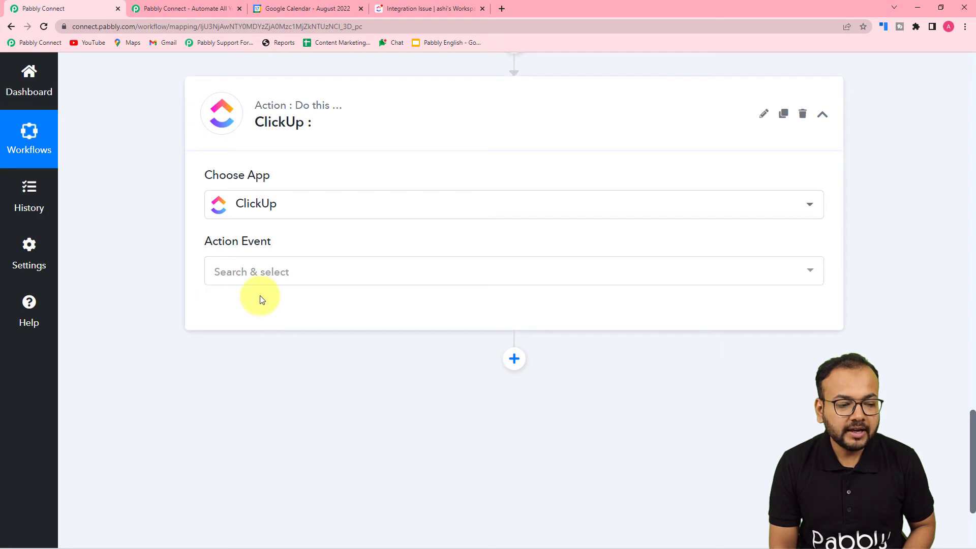
{"action": "left_click", "coordinate": [255, 271]}
{"action": "left_click", "coordinate": [253, 348]}
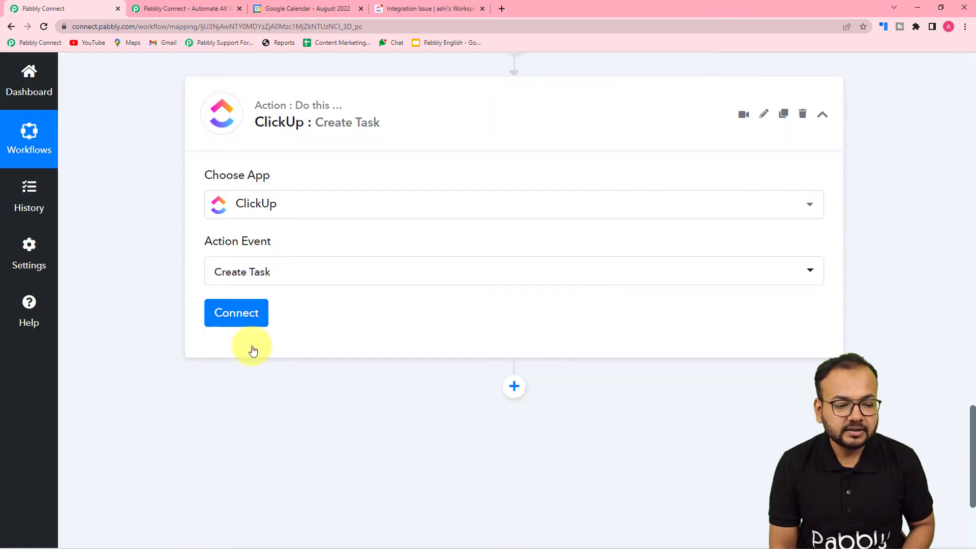
Connect the ClickUp action through the existing connection ClickUp #15 and save it.
{"action": "left_click", "coordinate": [234, 319]}
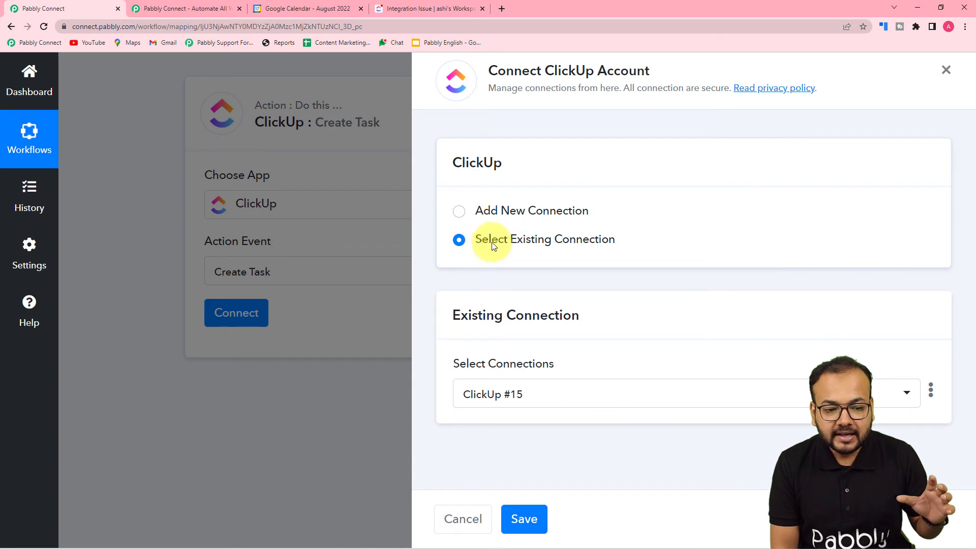
{"action": "left_click", "coordinate": [557, 244]}
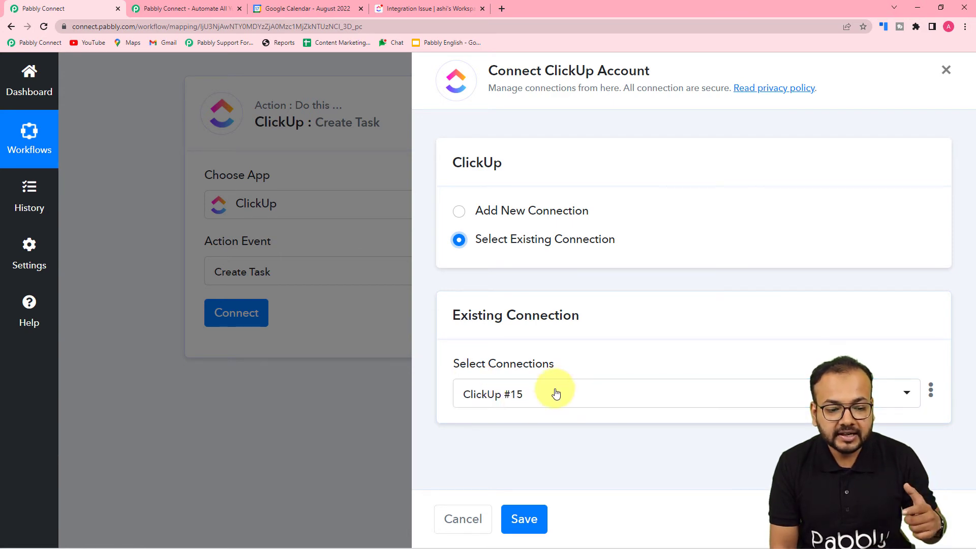
{"action": "left_click", "coordinate": [556, 393]}
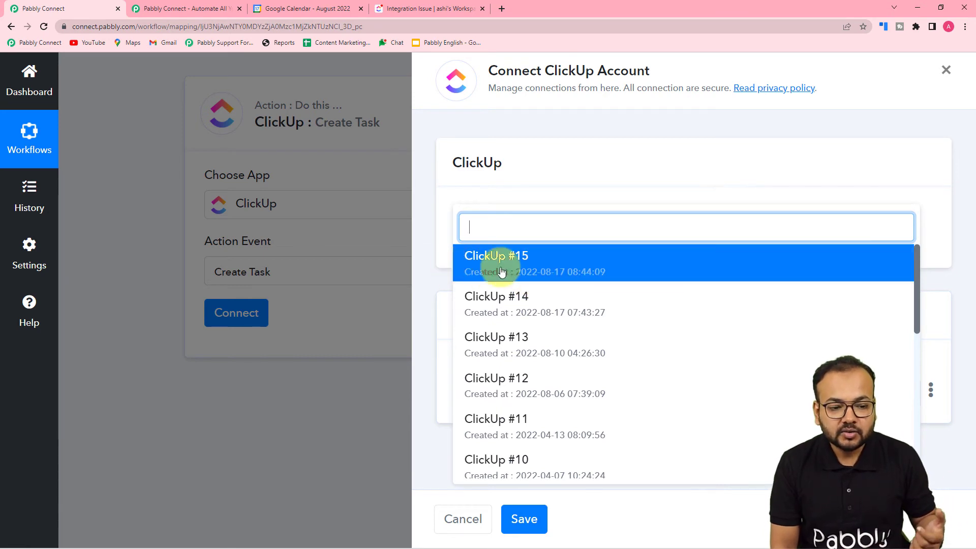
{"action": "left_click", "coordinate": [483, 268]}
{"action": "left_click", "coordinate": [544, 440]}
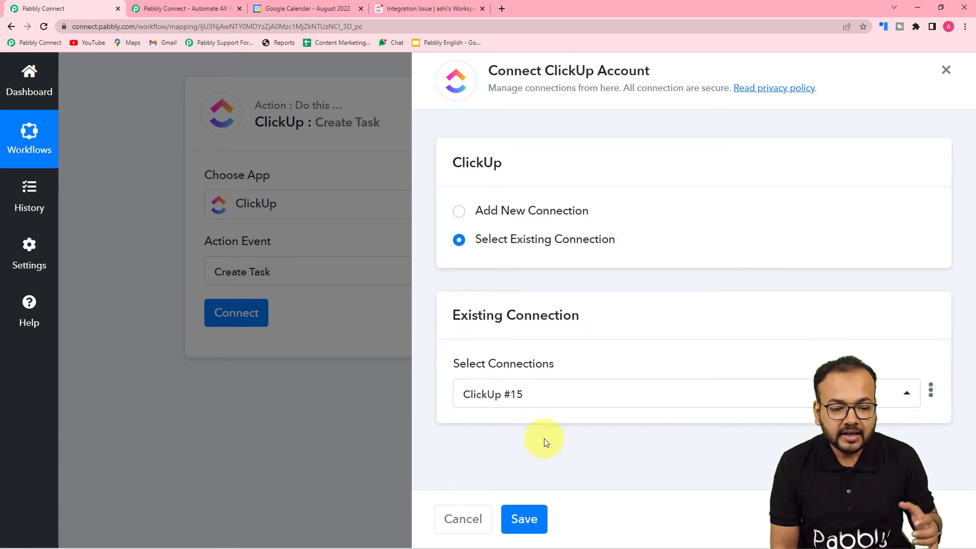
{"action": "left_click", "coordinate": [525, 520]}
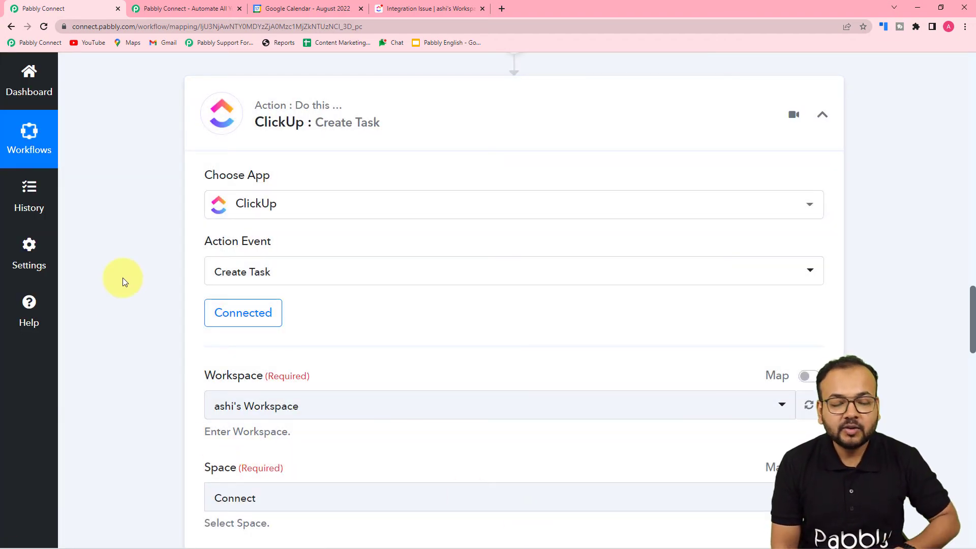
Set the ClickUp task's Space to Pabbly and its Folder Name to Pabbly Connect.
{"action": "scroll", "coordinate": [123, 278], "scroll_direction": "down", "scroll_amount": 2}
{"action": "scroll", "coordinate": [123, 278], "scroll_direction": "down", "scroll_amount": 2}
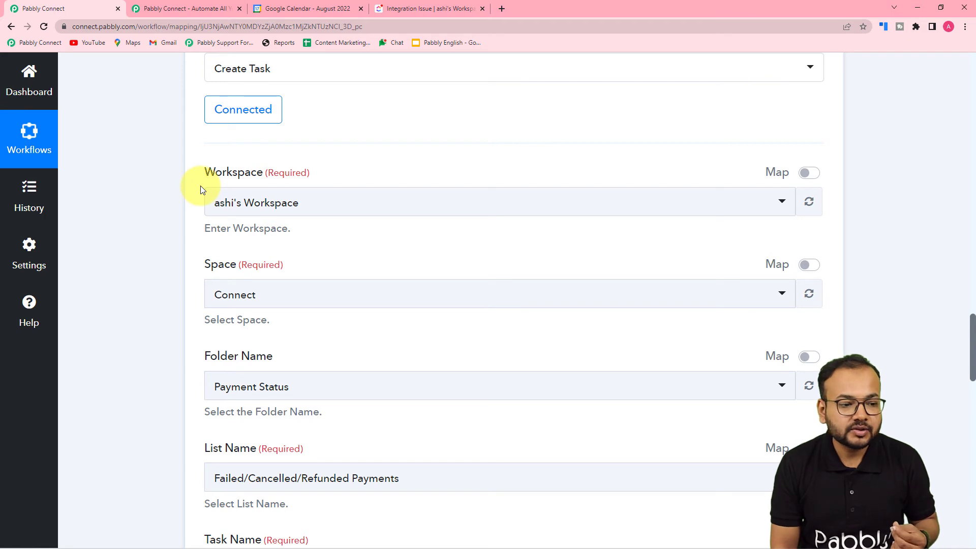
{"action": "scroll", "coordinate": [200, 190], "scroll_direction": "down", "scroll_amount": 1}
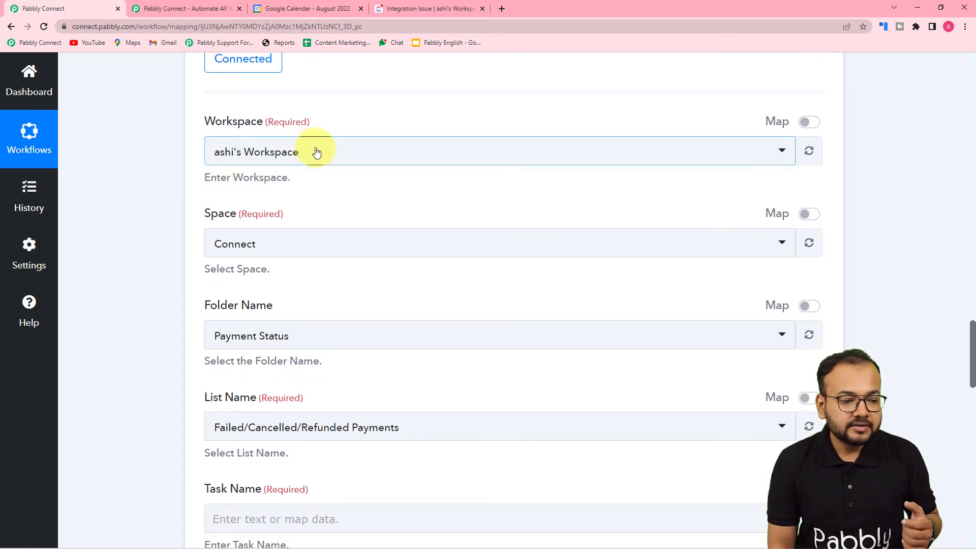
{"action": "left_click", "coordinate": [237, 244]}
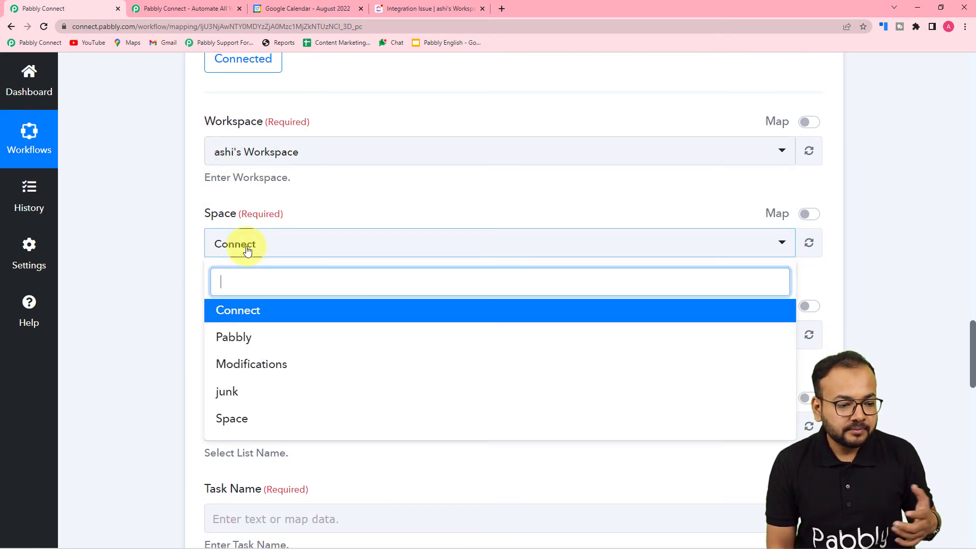
{"action": "left_click", "coordinate": [247, 338]}
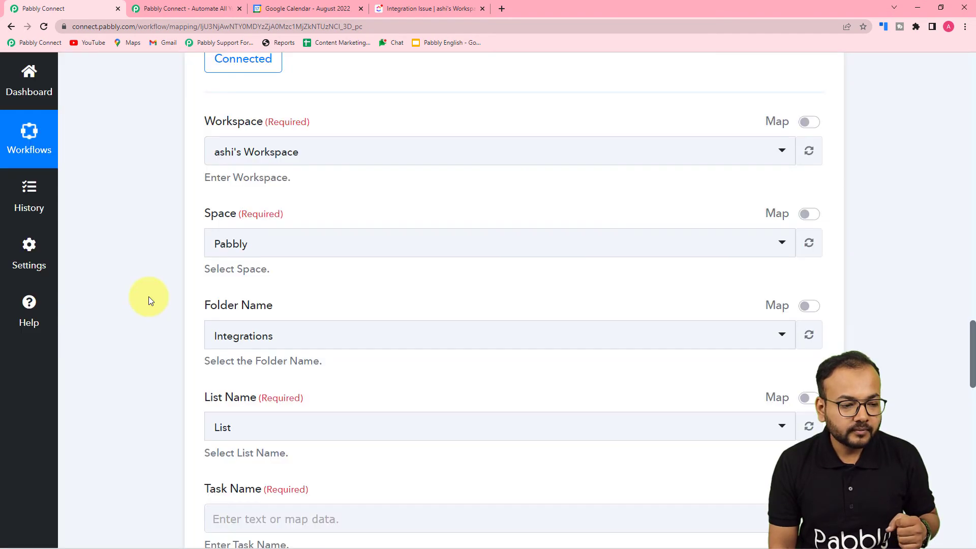
{"action": "scroll", "coordinate": [148, 297], "scroll_direction": "down", "scroll_amount": 2}
{"action": "left_click", "coordinate": [305, 238]}
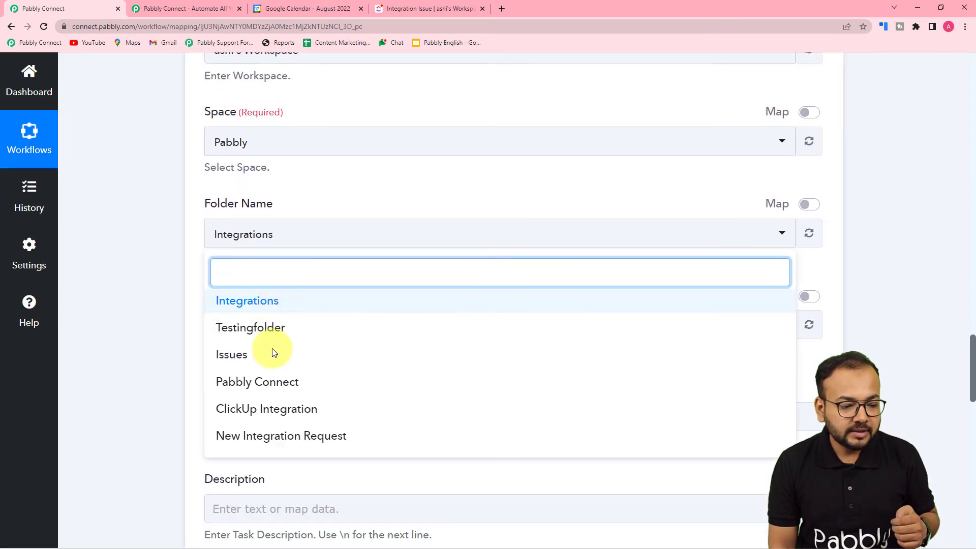
{"action": "left_click", "coordinate": [268, 380]}
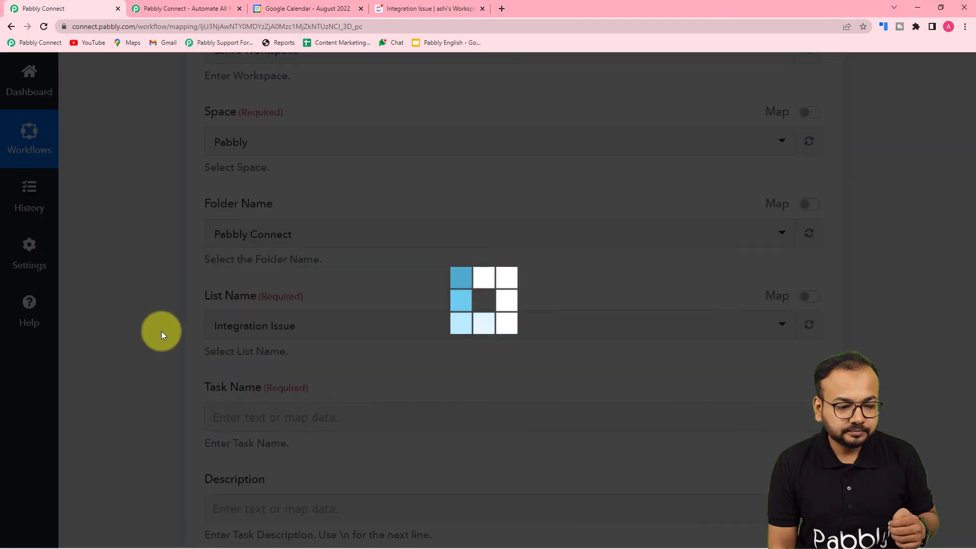
Map the Task Name to the Summary from the Google Calendar New Event data.
{"action": "scroll", "coordinate": [161, 330], "scroll_direction": "down", "scroll_amount": 3}
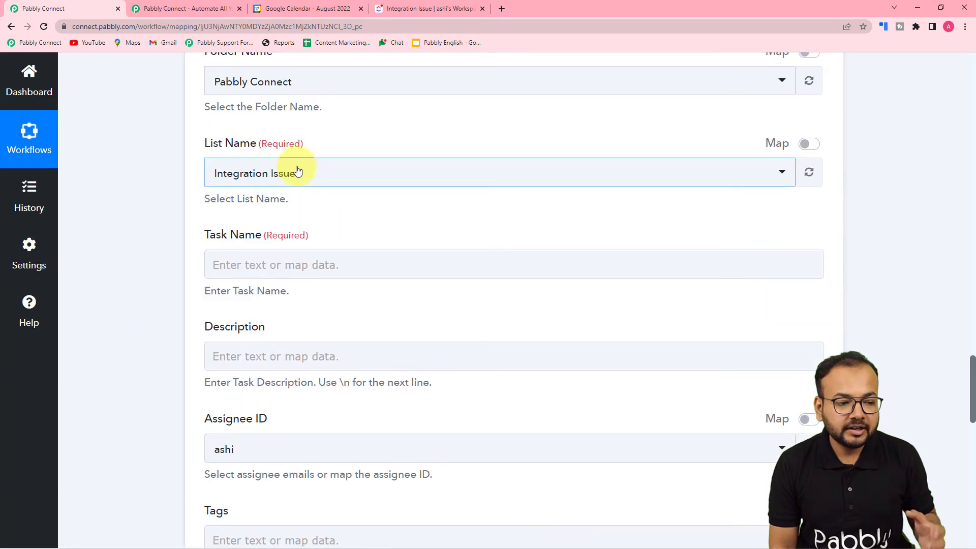
{"action": "scroll", "coordinate": [308, 225], "scroll_direction": "down", "scroll_amount": 3}
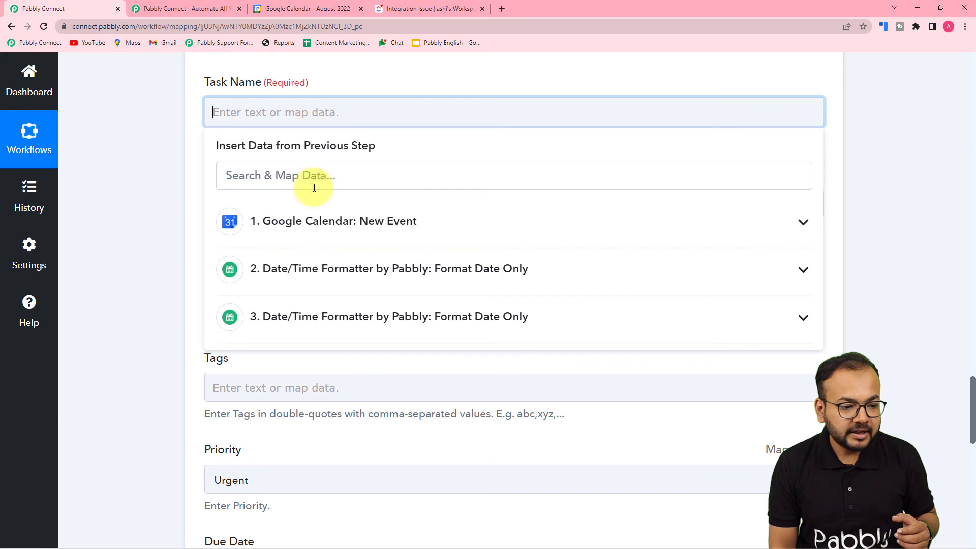
{"action": "left_click", "coordinate": [311, 236]}
{"action": "scroll", "coordinate": [352, 396], "scroll_direction": "down", "scroll_amount": 2}
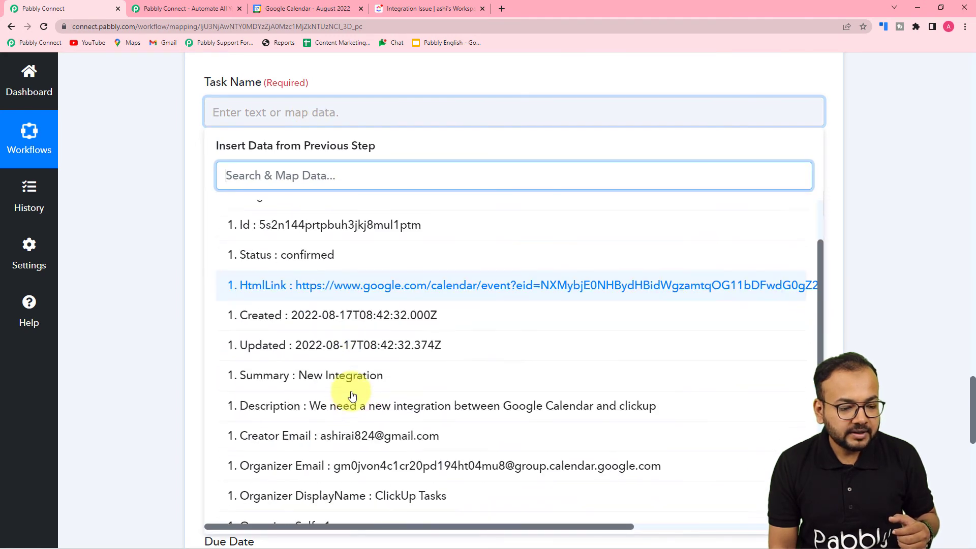
{"action": "left_click", "coordinate": [402, 372]}
{"action": "left_click", "coordinate": [168, 244]}
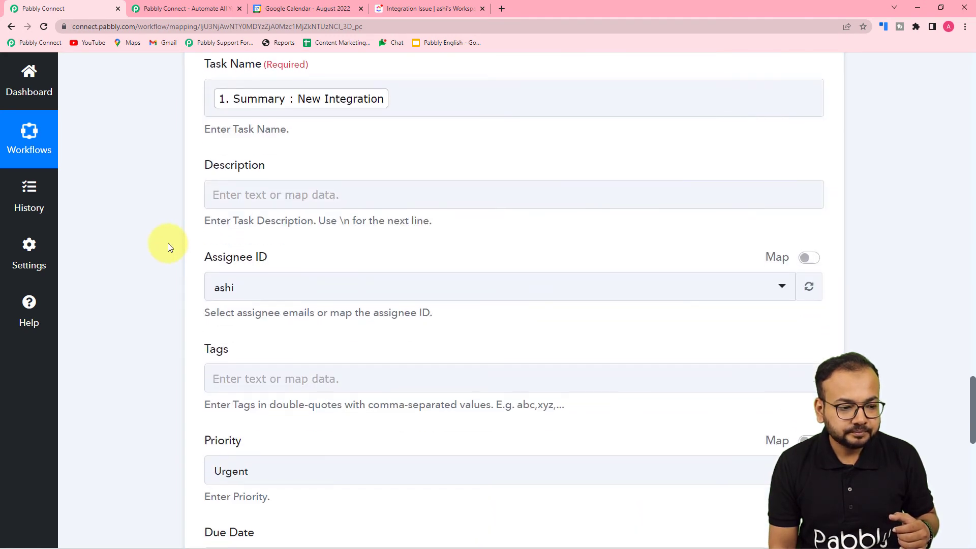
Map the task's Description to the Description from the Google Calendar New Event data.
{"action": "scroll", "coordinate": [242, 159], "scroll_direction": "down", "scroll_amount": 1}
{"action": "left_click", "coordinate": [242, 162]}
{"action": "left_click", "coordinate": [283, 271]}
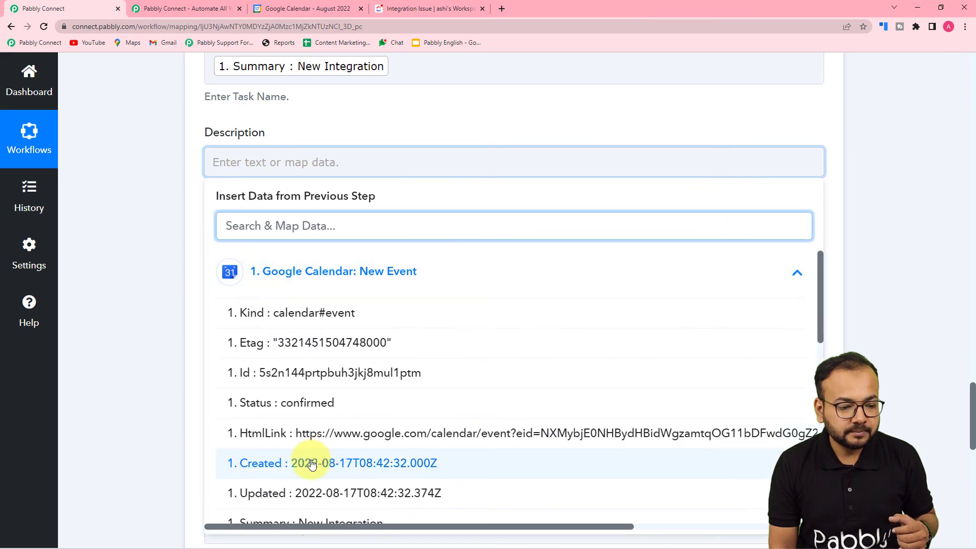
{"action": "scroll", "coordinate": [307, 462], "scroll_direction": "down", "scroll_amount": 3}
{"action": "left_click", "coordinate": [318, 401]}
{"action": "left_click", "coordinate": [173, 339]}
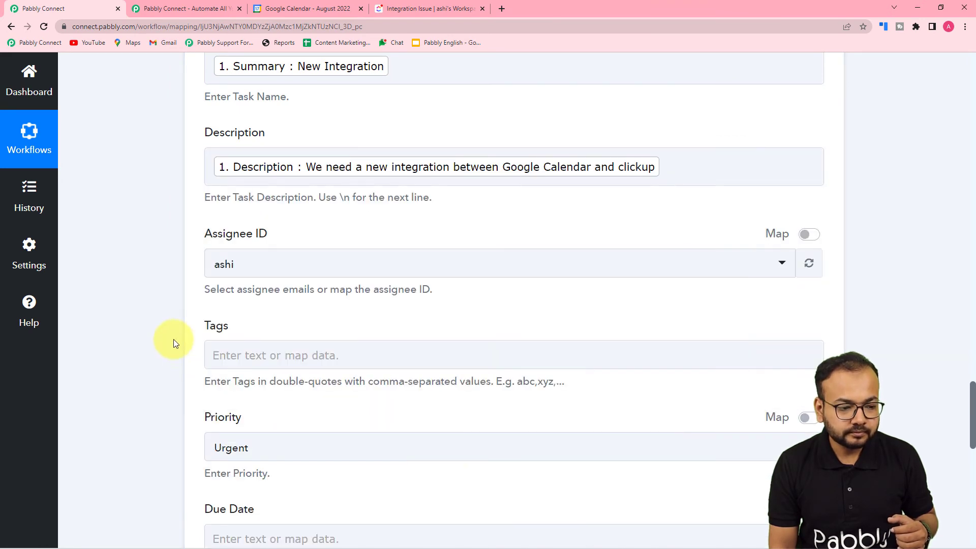
Assign the task to the second member in the assignee list and set its Priority to Normal.
{"action": "scroll", "coordinate": [407, 133], "scroll_direction": "down", "scroll_amount": 3}
{"action": "left_click", "coordinate": [349, 113]}
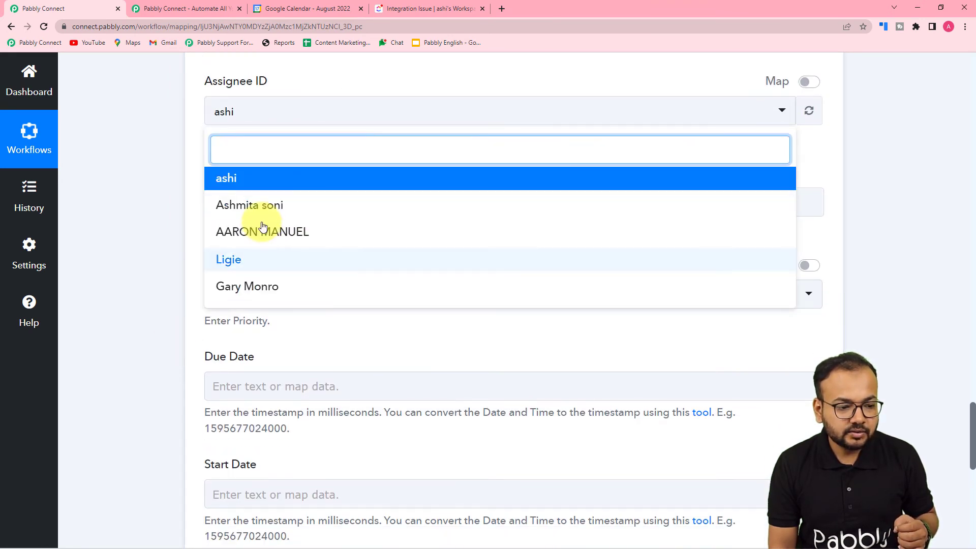
{"action": "left_click", "coordinate": [261, 204]}
{"action": "scroll", "coordinate": [181, 191], "scroll_direction": "down", "scroll_amount": 1}
{"action": "scroll", "coordinate": [181, 187], "scroll_direction": "down", "scroll_amount": 2}
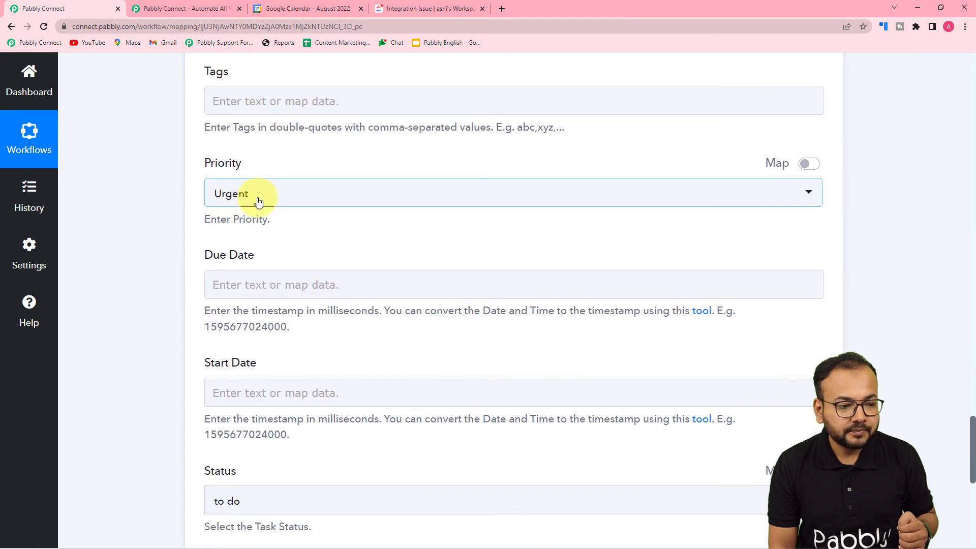
{"action": "left_click", "coordinate": [355, 99]}
{"action": "scroll", "coordinate": [346, 101], "scroll_direction": "down", "scroll_amount": 2}
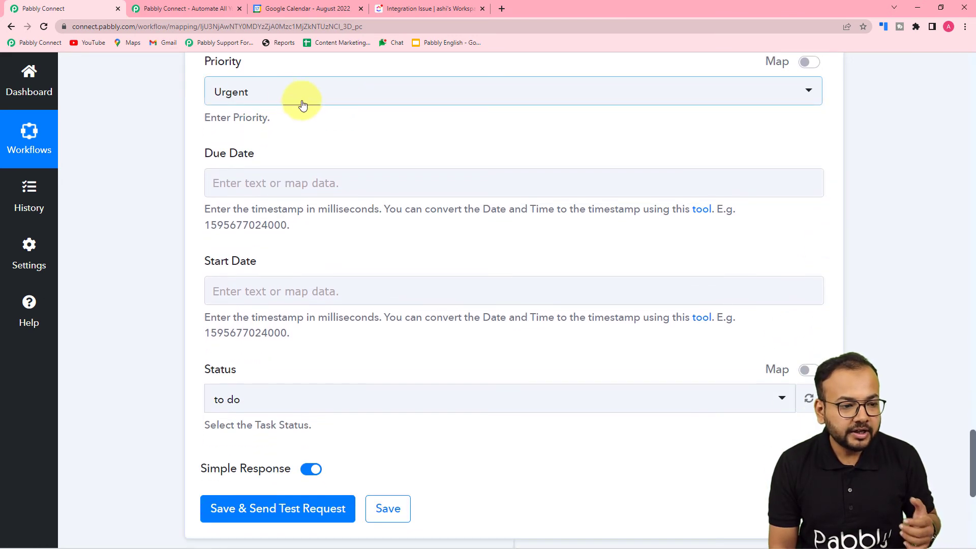
{"action": "left_click", "coordinate": [292, 96]}
{"action": "left_click", "coordinate": [257, 223]}
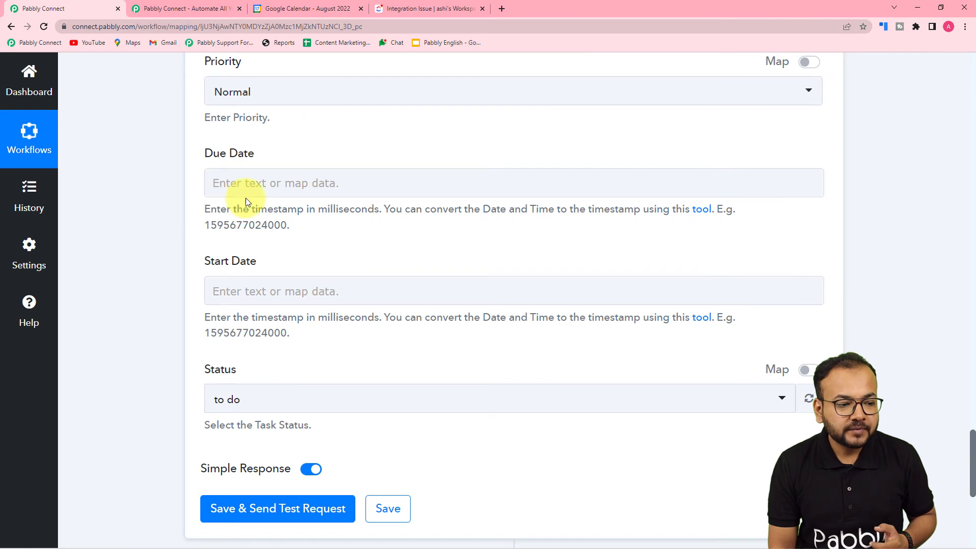
Map the task's Due Date to the Result of the step 3 Date/Time Formatter.
{"action": "scroll", "coordinate": [246, 197], "scroll_direction": "down", "scroll_amount": 2}
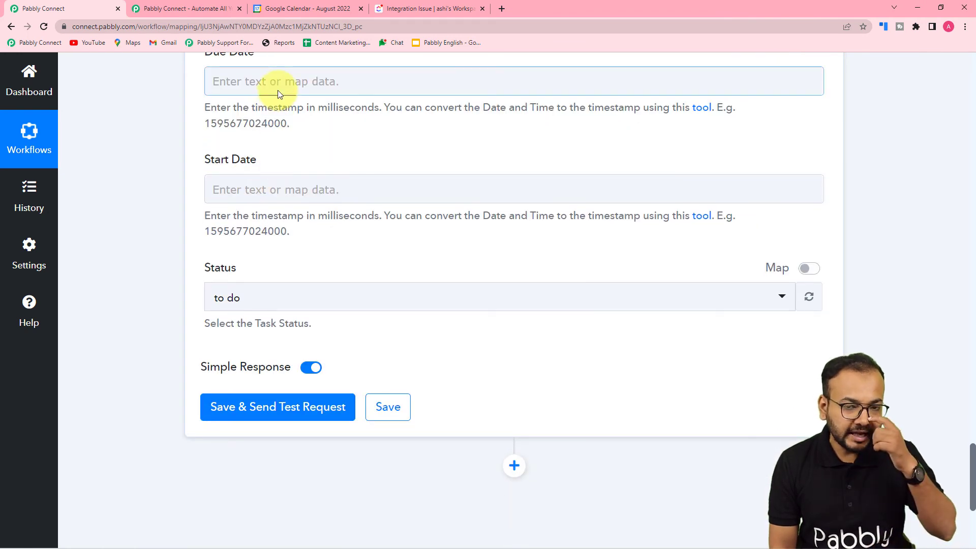
{"action": "scroll", "coordinate": [279, 108], "scroll_direction": "up", "scroll_amount": 2}
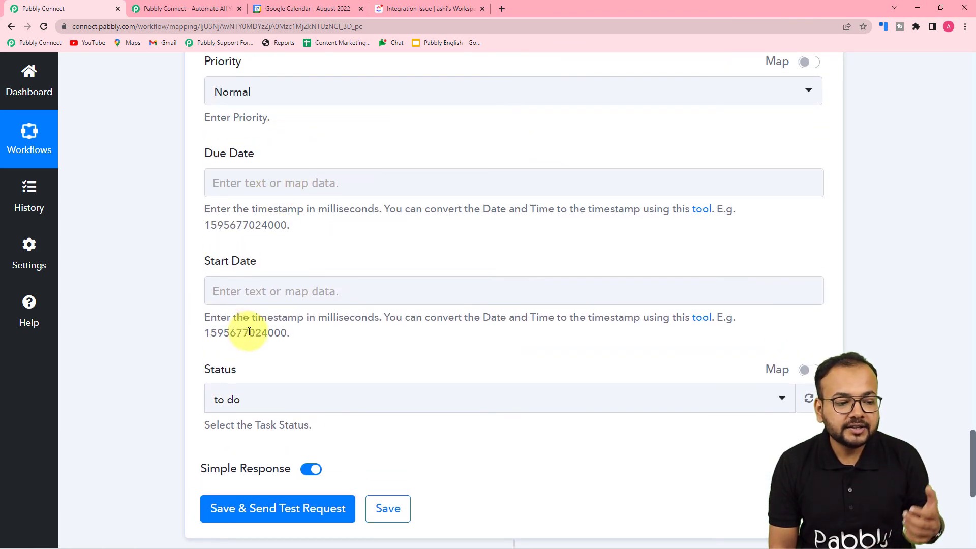
{"action": "left_click", "coordinate": [245, 185]}
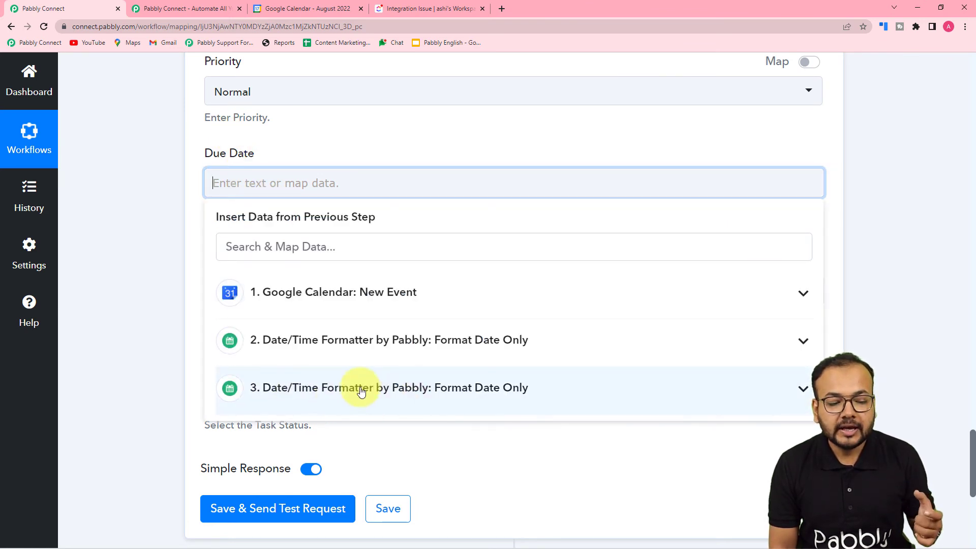
{"action": "left_click", "coordinate": [419, 396]}
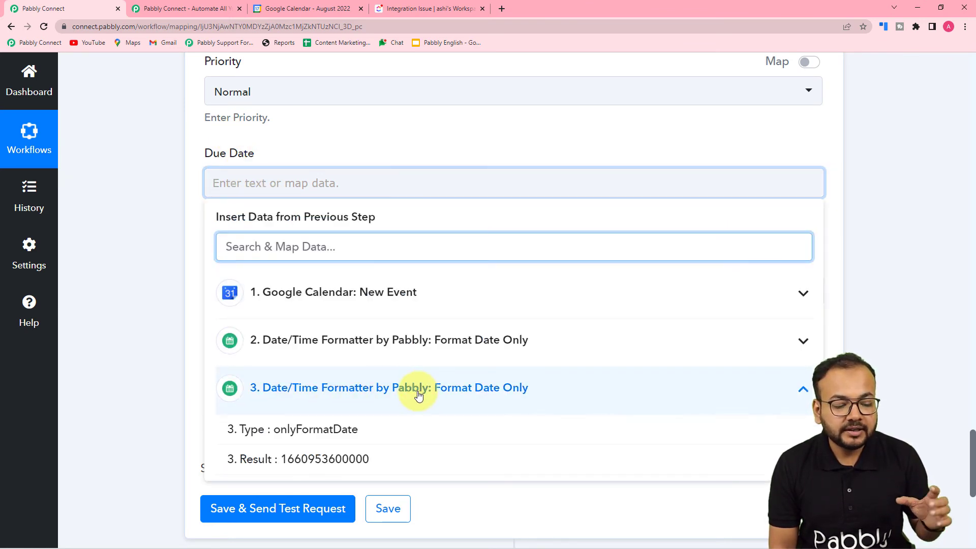
{"action": "left_click", "coordinate": [314, 459]}
{"action": "left_click", "coordinate": [177, 261]}
Map the task's Start Date to the Result of the step 2 Date/Time Formatter.
{"action": "scroll", "coordinate": [178, 259], "scroll_direction": "down", "scroll_amount": 3}
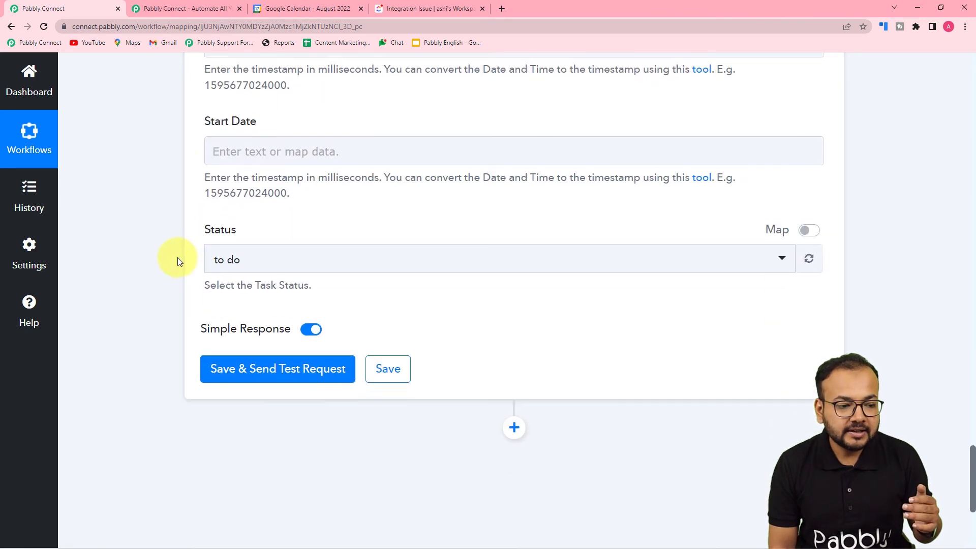
{"action": "left_click", "coordinate": [234, 151]}
{"action": "left_click", "coordinate": [277, 305]}
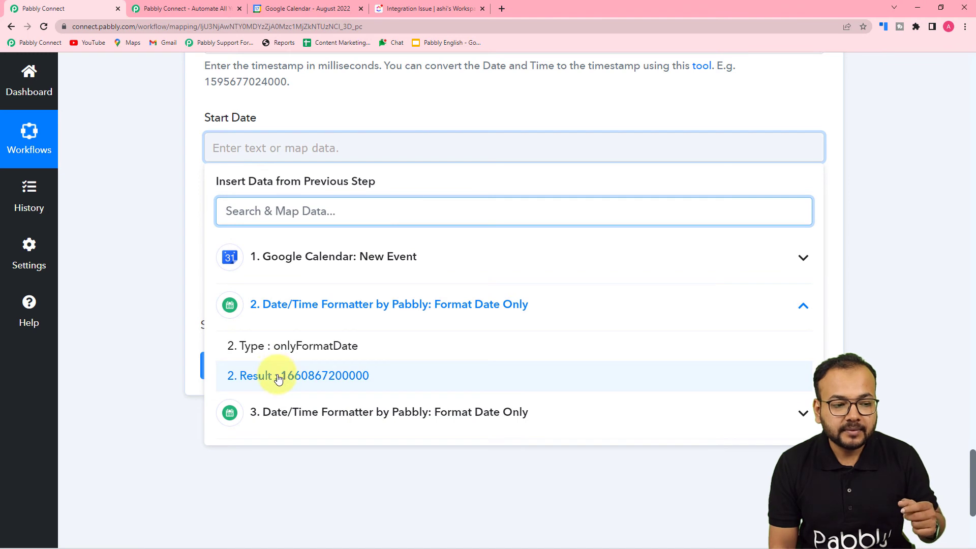
{"action": "left_click", "coordinate": [279, 377]}
{"action": "left_click", "coordinate": [139, 225]}
{"action": "scroll", "coordinate": [138, 224], "scroll_direction": "up", "scroll_amount": 3}
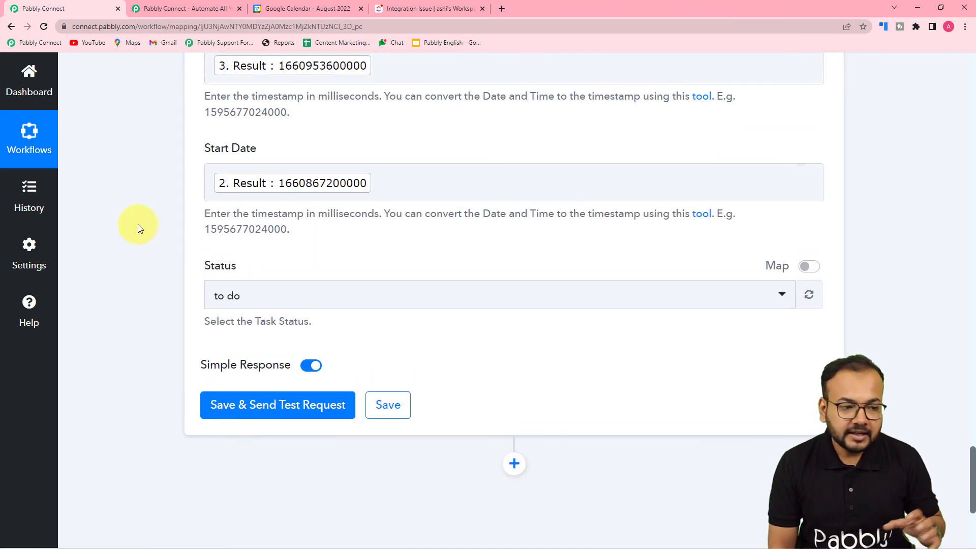
Set the task's Status to "to do".
{"action": "scroll", "coordinate": [139, 224], "scroll_direction": "down", "scroll_amount": 2}
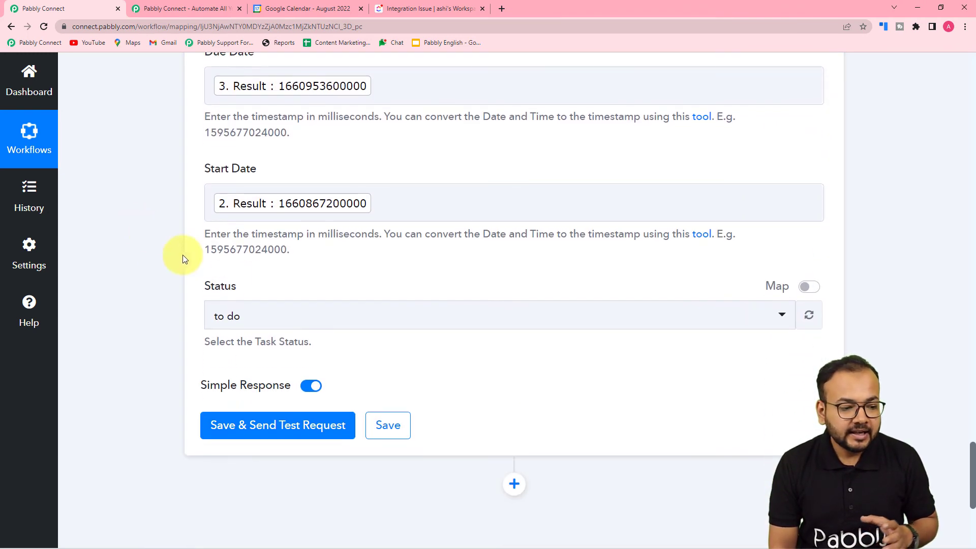
{"action": "left_click", "coordinate": [273, 326]}
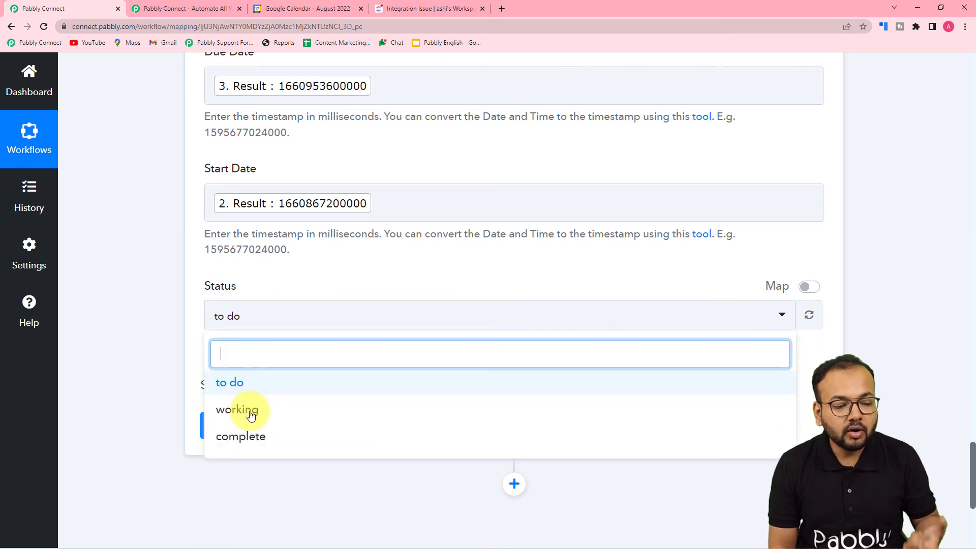
{"action": "left_click", "coordinate": [243, 383]}
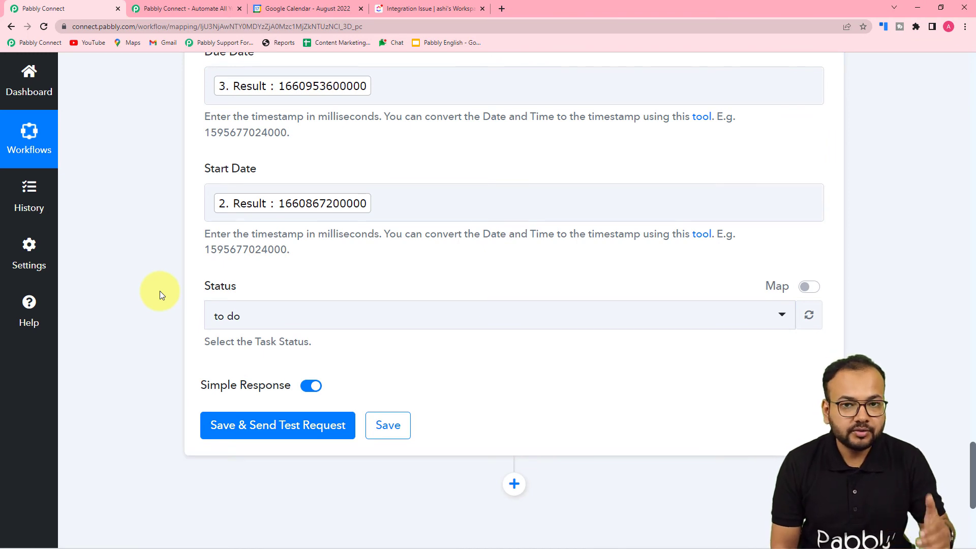
{"action": "scroll", "coordinate": [160, 291], "scroll_direction": "down", "scroll_amount": 2}
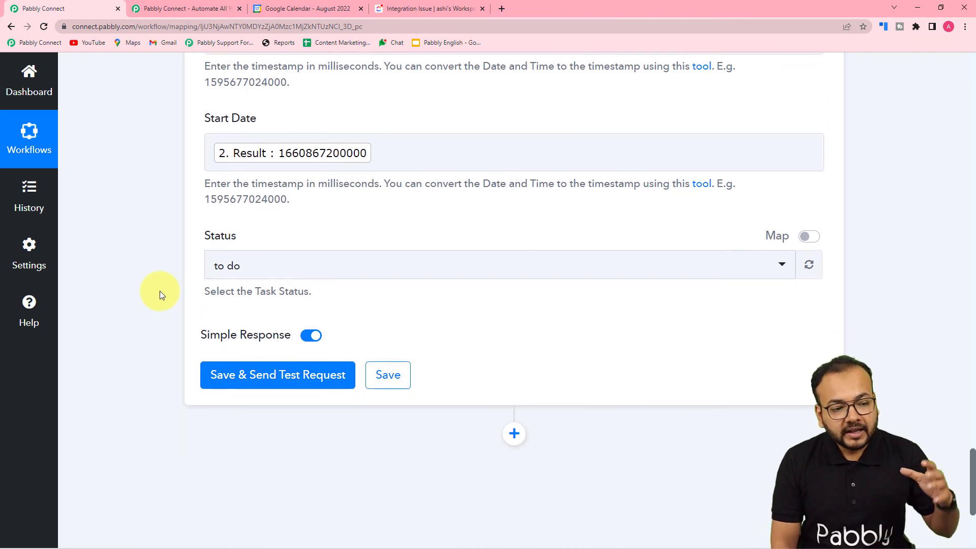
Review the mapped ClickUp task fields against the Integration Issue list in ClickUp and the events in Google Calendar.
{"action": "scroll", "coordinate": [159, 291], "scroll_direction": "up", "scroll_amount": 5}
{"action": "scroll", "coordinate": [159, 290], "scroll_direction": "up", "scroll_amount": 5}
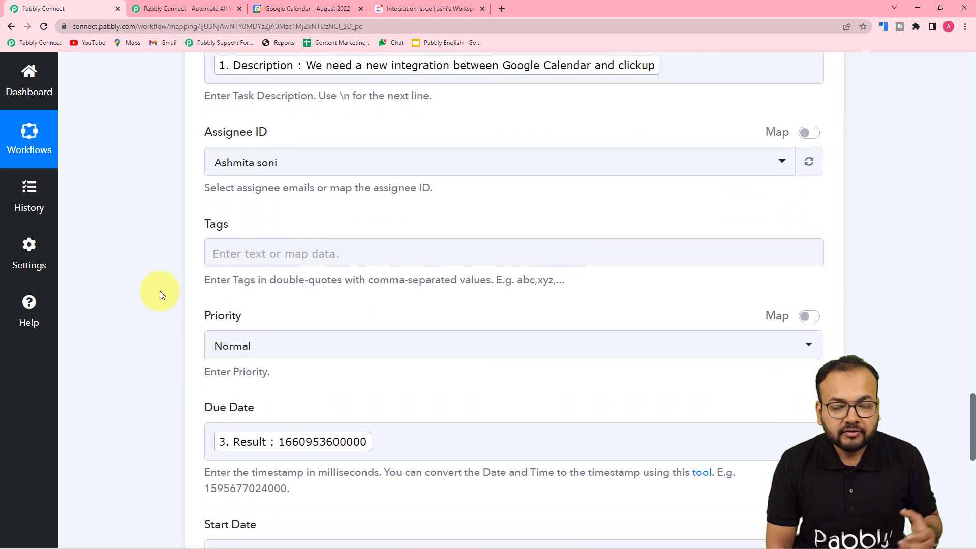
{"action": "scroll", "coordinate": [160, 290], "scroll_direction": "down", "scroll_amount": 5}
{"action": "scroll", "coordinate": [159, 291], "scroll_direction": "down", "scroll_amount": 4}
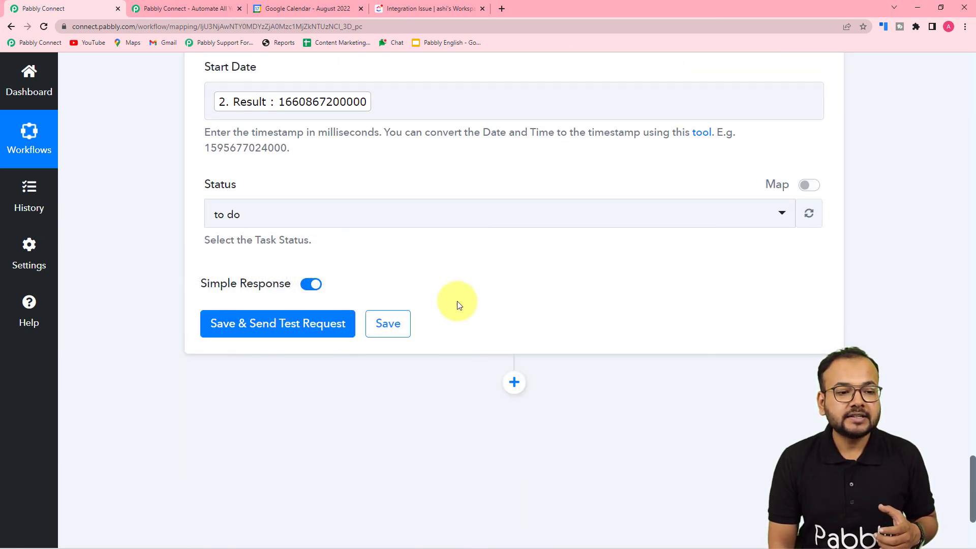
{"action": "scroll", "coordinate": [458, 300], "scroll_direction": "up", "scroll_amount": 4}
{"action": "left_click", "coordinate": [428, 11]}
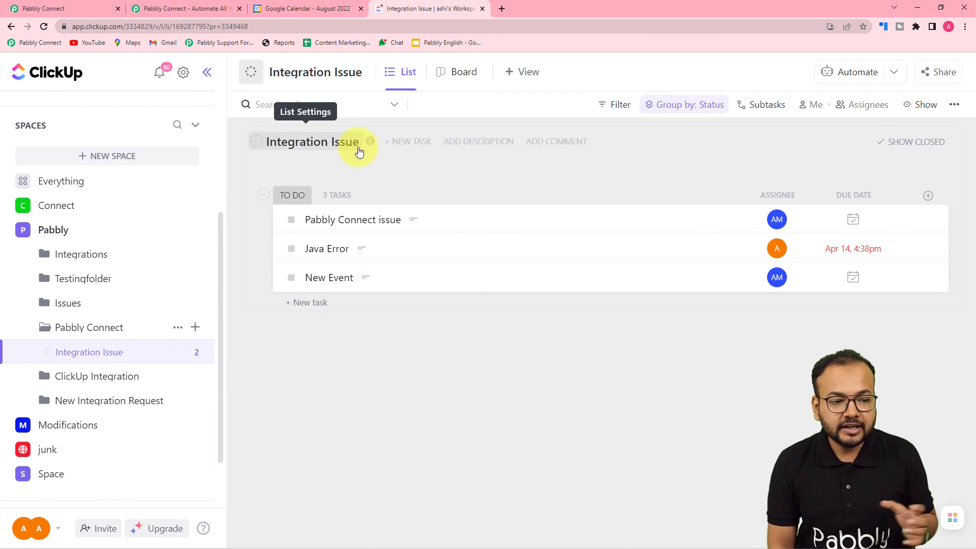
{"action": "left_click", "coordinate": [62, 8]}
{"action": "scroll", "coordinate": [169, 156], "scroll_direction": "up", "scroll_amount": 8}
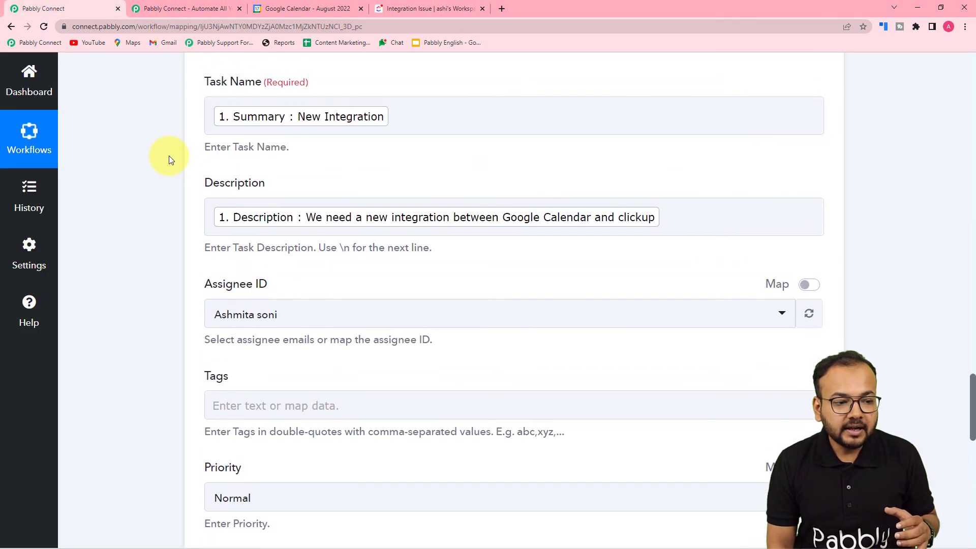
{"action": "scroll", "coordinate": [169, 155], "scroll_direction": "down", "scroll_amount": 2}
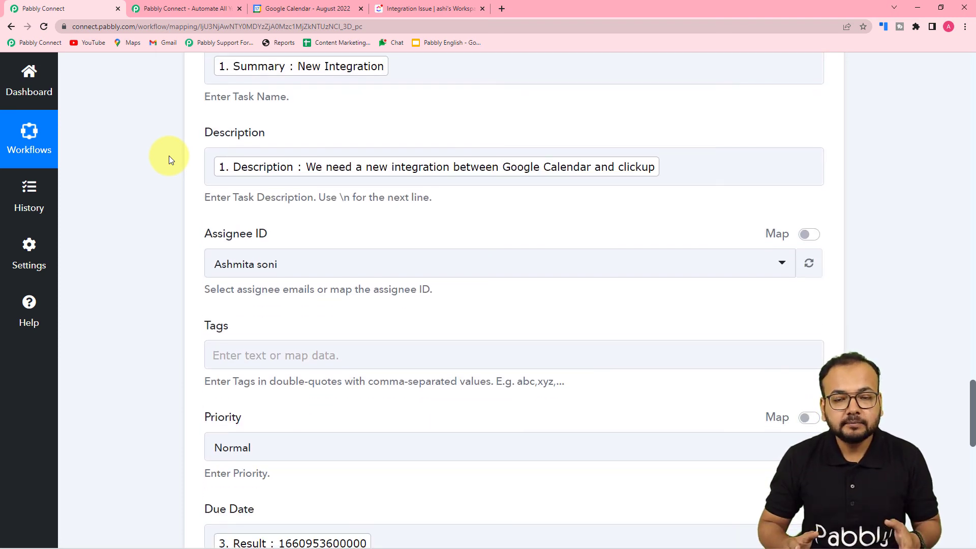
{"action": "left_click", "coordinate": [306, 6]}
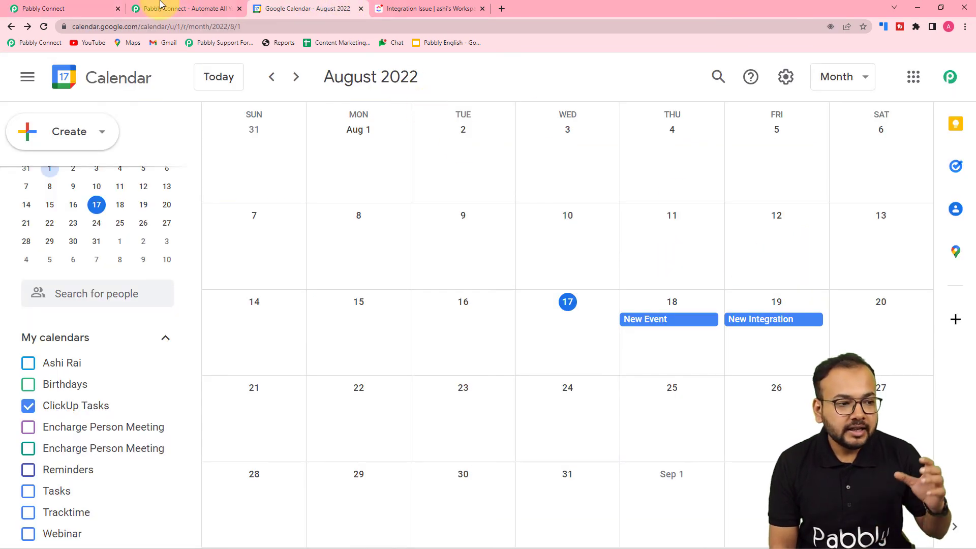
{"action": "left_click", "coordinate": [76, 8]}
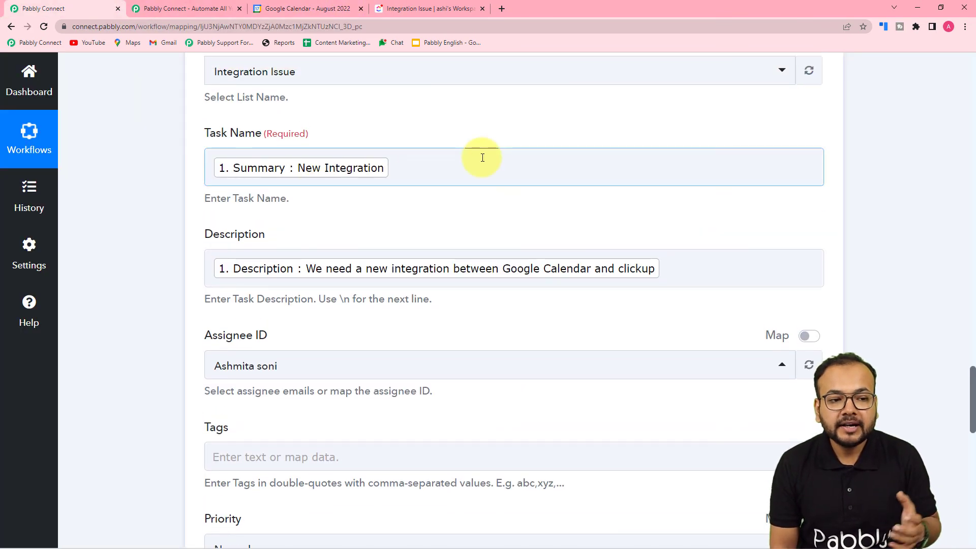
{"action": "left_click", "coordinate": [440, 6]}
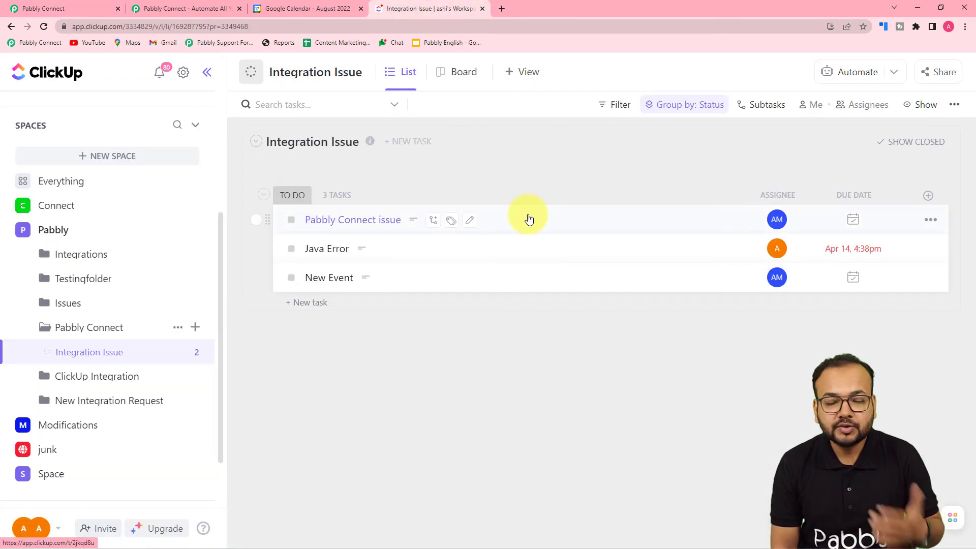
Return to the Pabbly Connect workflow, save the ClickUp Create Task action and send its test request.
{"action": "left_click", "coordinate": [53, 6]}
{"action": "scroll", "coordinate": [105, 153], "scroll_direction": "down", "scroll_amount": 12}
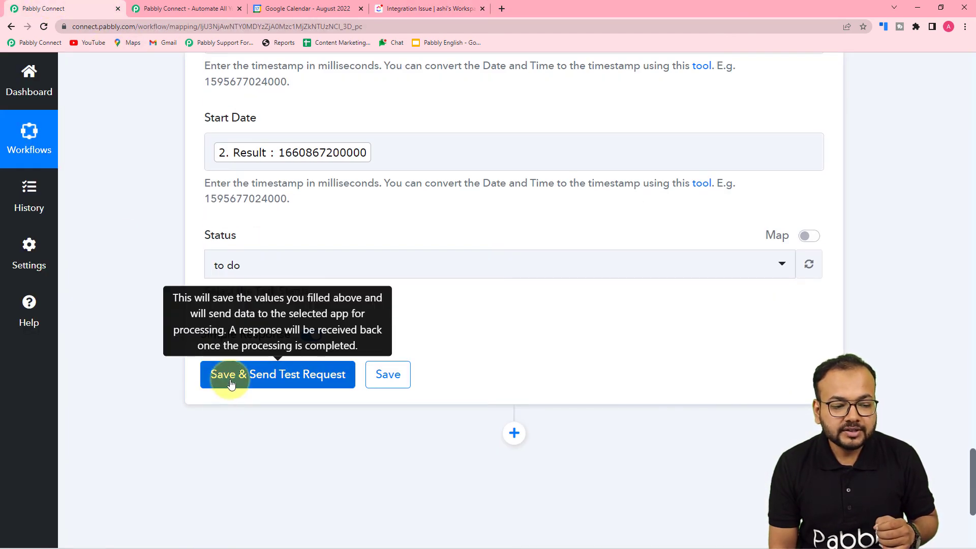
{"action": "left_click", "coordinate": [231, 384]}
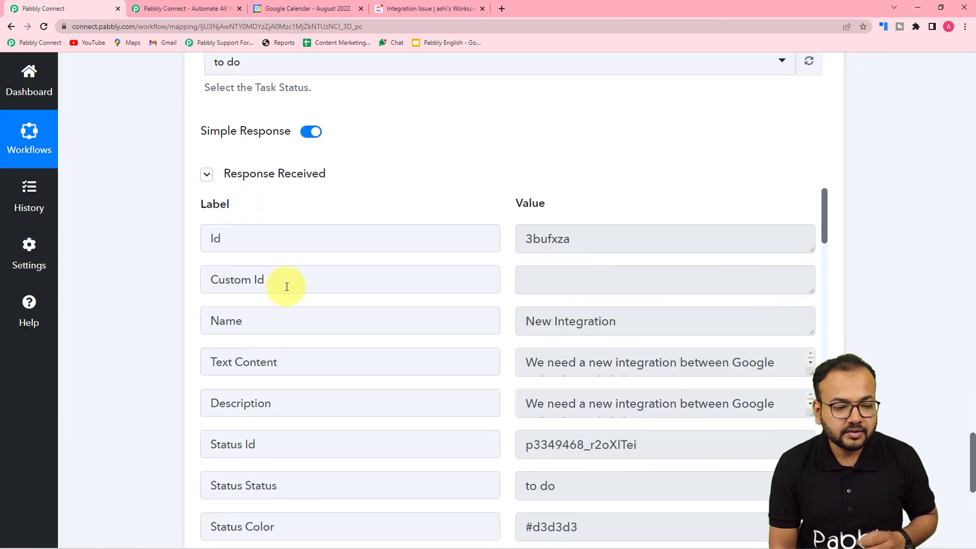
Open the New Integration task in ClickUp's Integration Issue list and check its description, assignee, priority, start date and due date.
{"action": "left_click", "coordinate": [406, 8]}
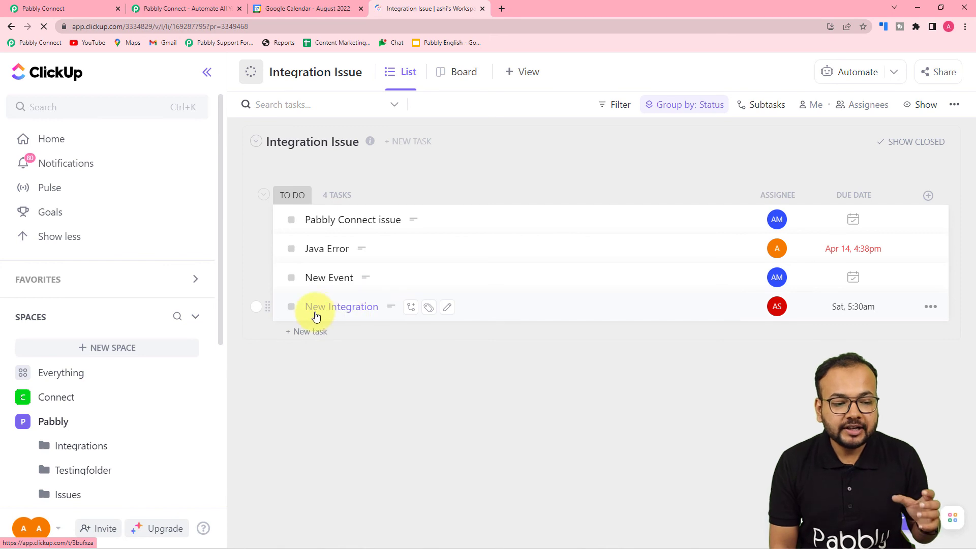
{"action": "left_click", "coordinate": [362, 312]}
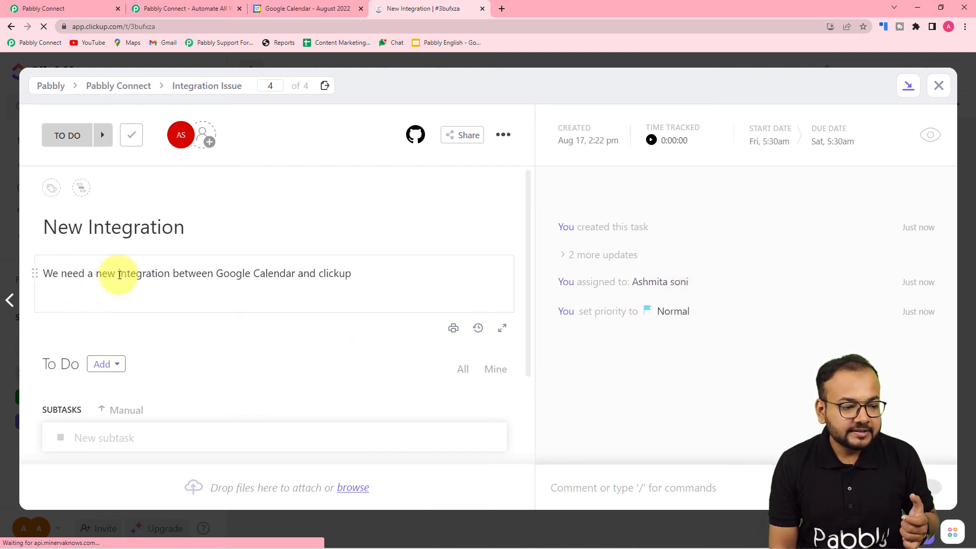
{"action": "scroll", "coordinate": [356, 285], "scroll_direction": "down", "scroll_amount": 1}
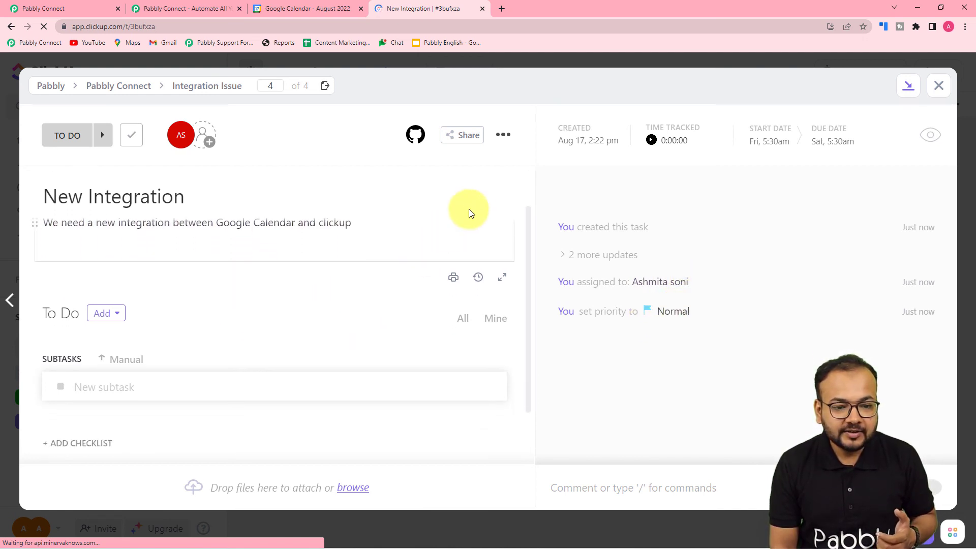
{"action": "mouse_move", "coordinate": [578, 132]}
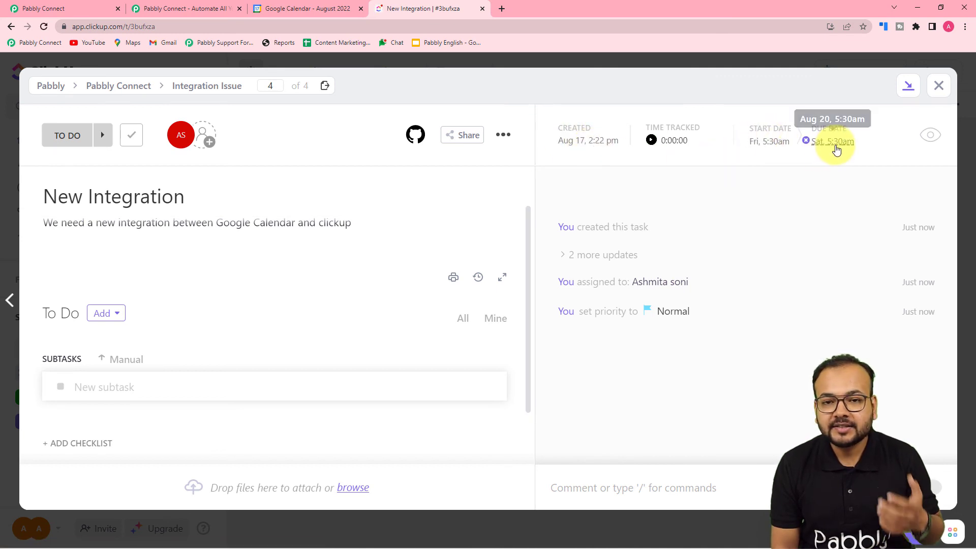
{"action": "scroll", "coordinate": [432, 183], "scroll_direction": "down", "scroll_amount": 2}
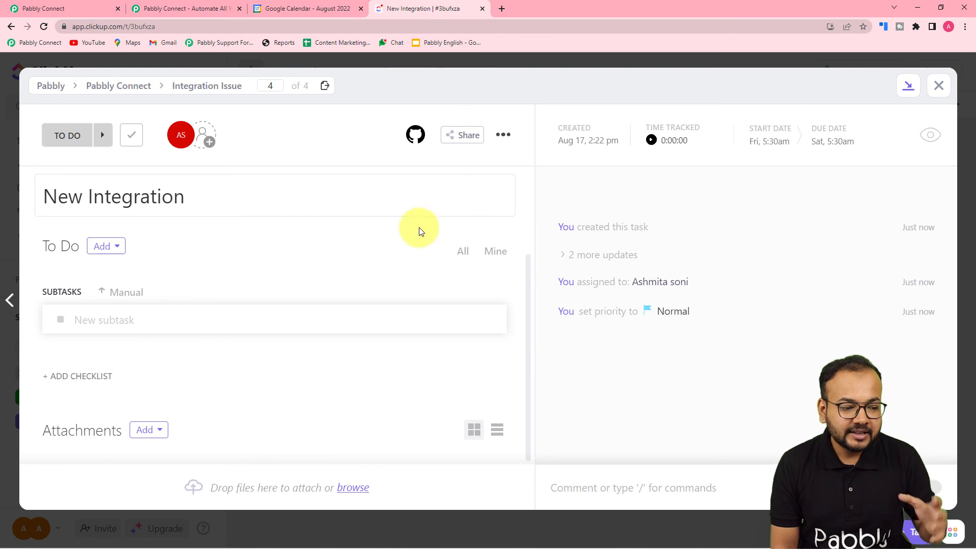
{"action": "scroll", "coordinate": [401, 250], "scroll_direction": "up", "scroll_amount": 3}
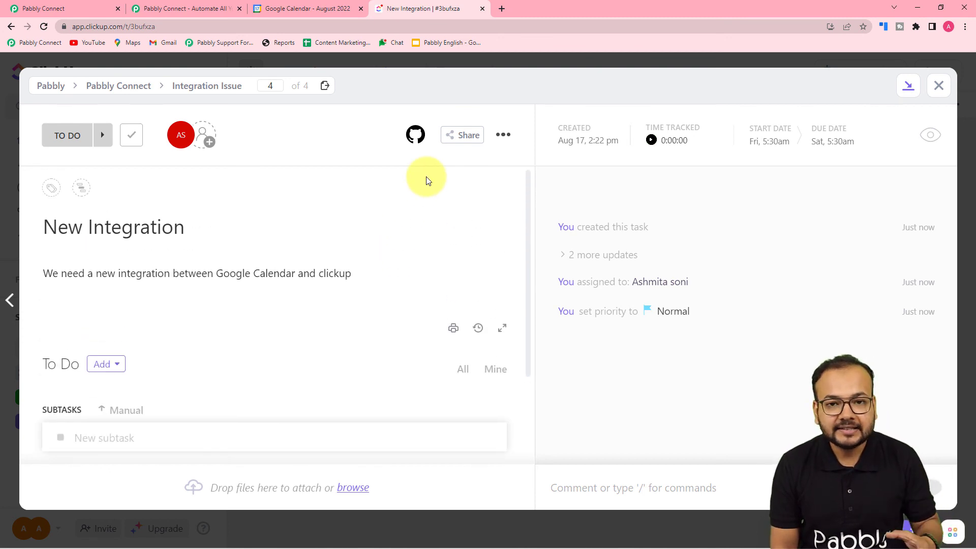
Review the workflow's actions and trigger alongside the Google Calendar events and the New Integration task in ClickUp, closing the task view.
{"action": "left_click", "coordinate": [60, 5]}
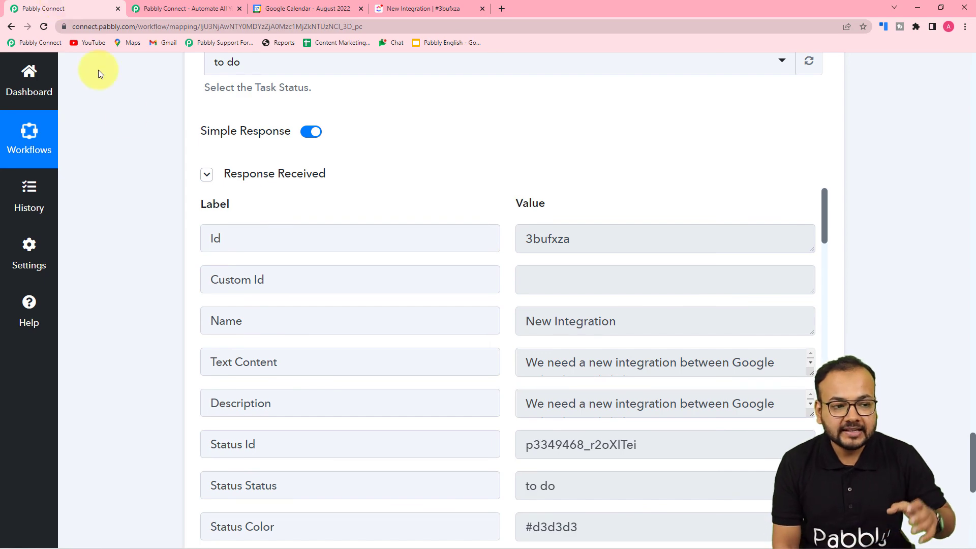
{"action": "scroll", "coordinate": [155, 162], "scroll_direction": "up", "scroll_amount": 20}
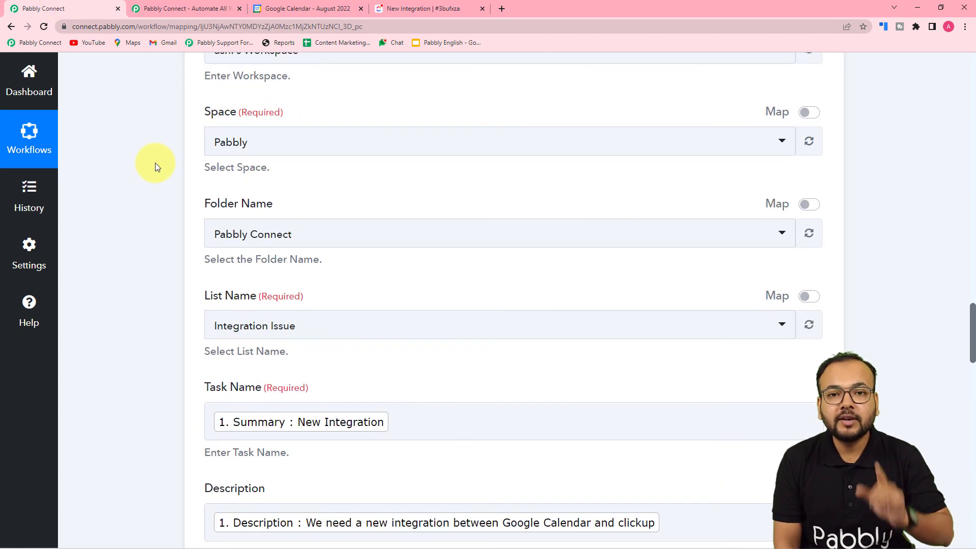
{"action": "scroll", "coordinate": [154, 163], "scroll_direction": "up", "scroll_amount": 10}
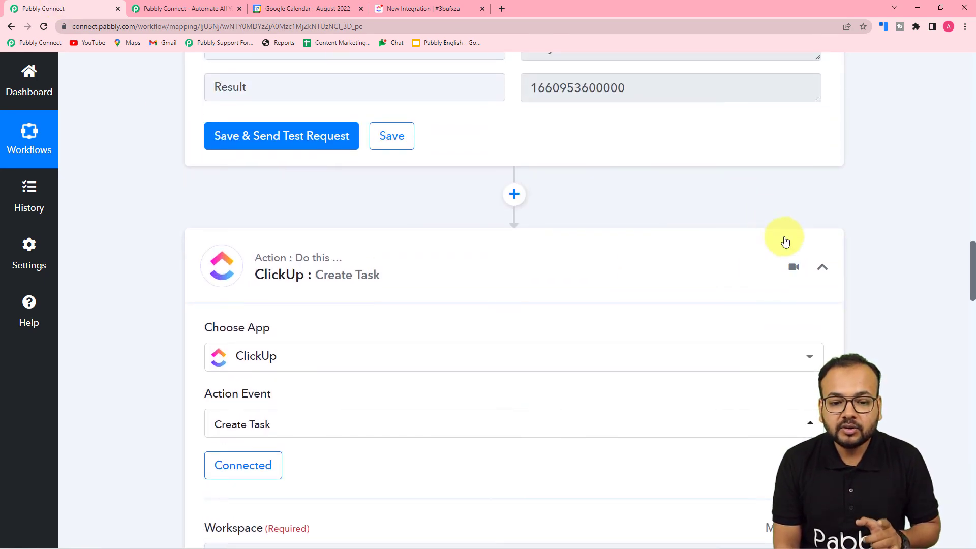
{"action": "scroll", "coordinate": [891, 235], "scroll_direction": "up", "scroll_amount": 10}
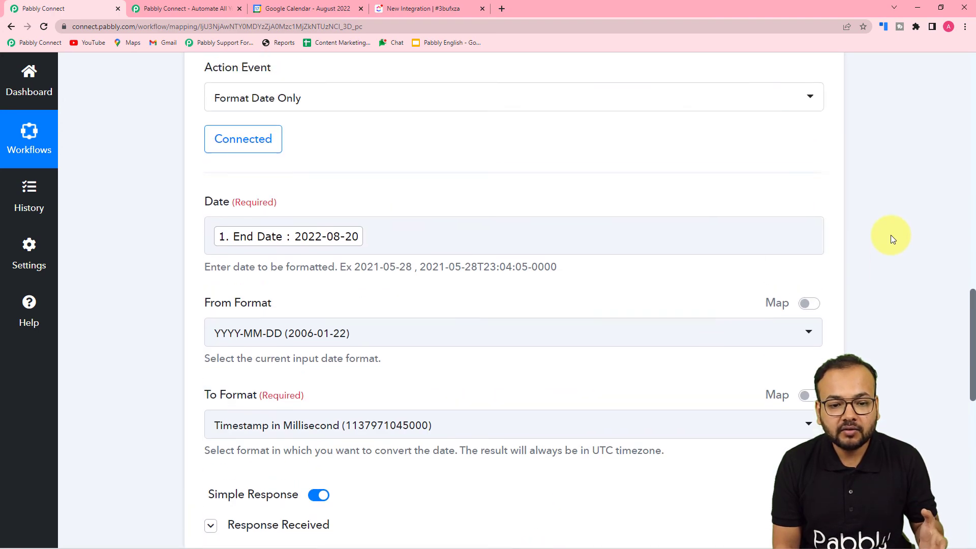
{"action": "scroll", "coordinate": [891, 235], "scroll_direction": "up", "scroll_amount": 15}
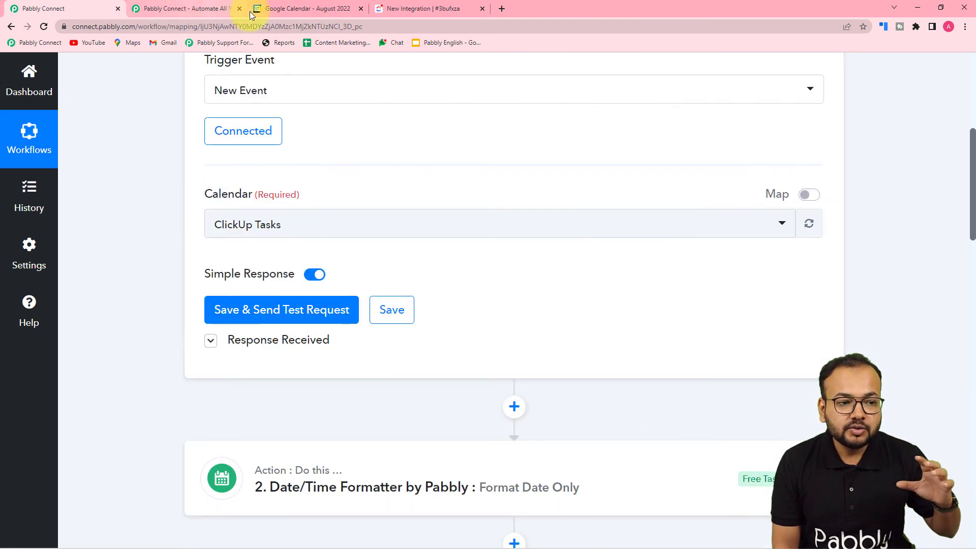
{"action": "left_click", "coordinate": [264, 10]}
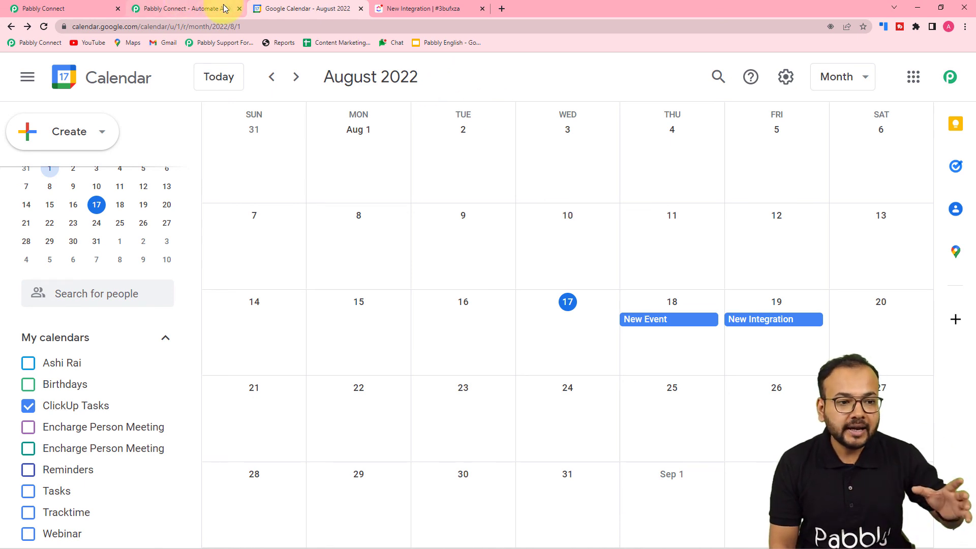
{"action": "left_click", "coordinate": [401, 10]}
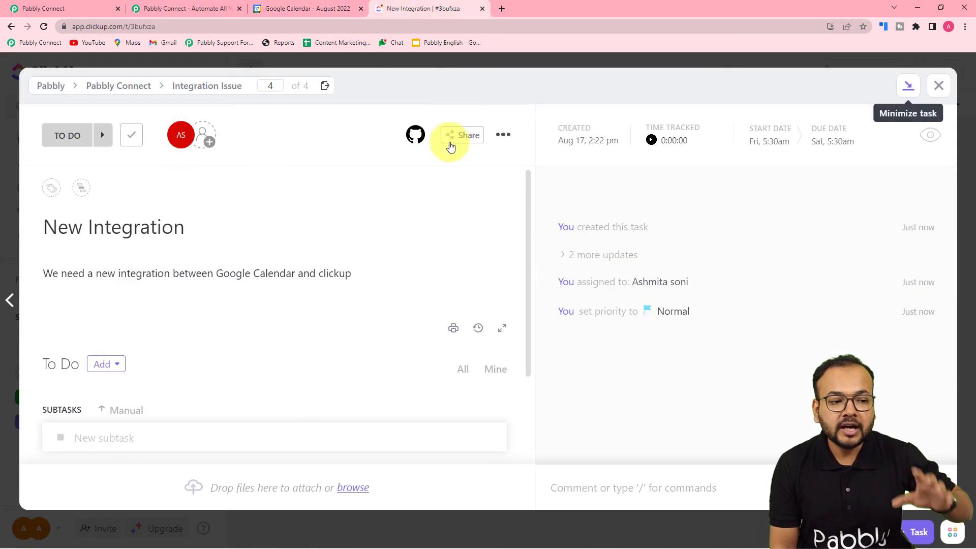
{"action": "left_click", "coordinate": [939, 85]}
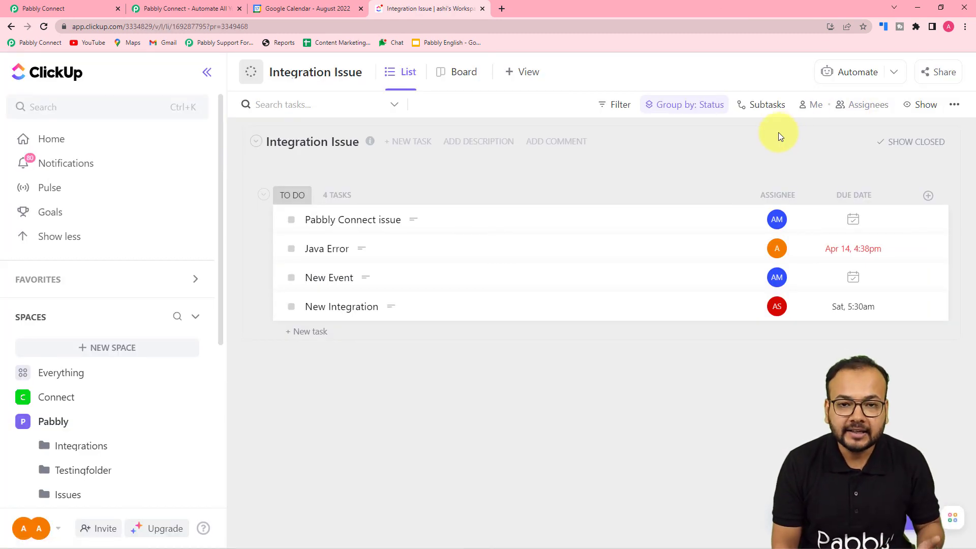
Switch back to Pabbly Connect and collapse the Google Calendar New Event trigger.
{"action": "left_click", "coordinate": [88, 10]}
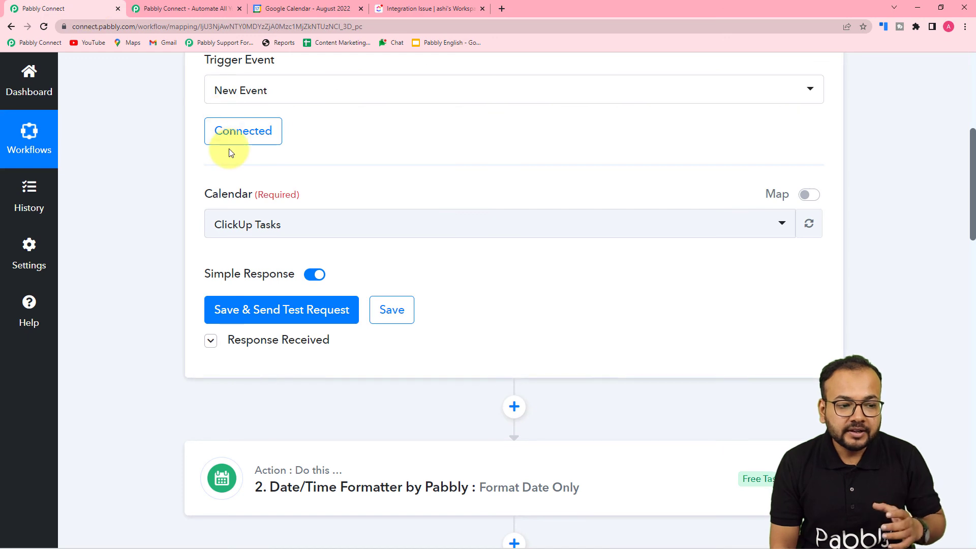
{"action": "scroll", "coordinate": [189, 174], "scroll_direction": "up", "scroll_amount": 5}
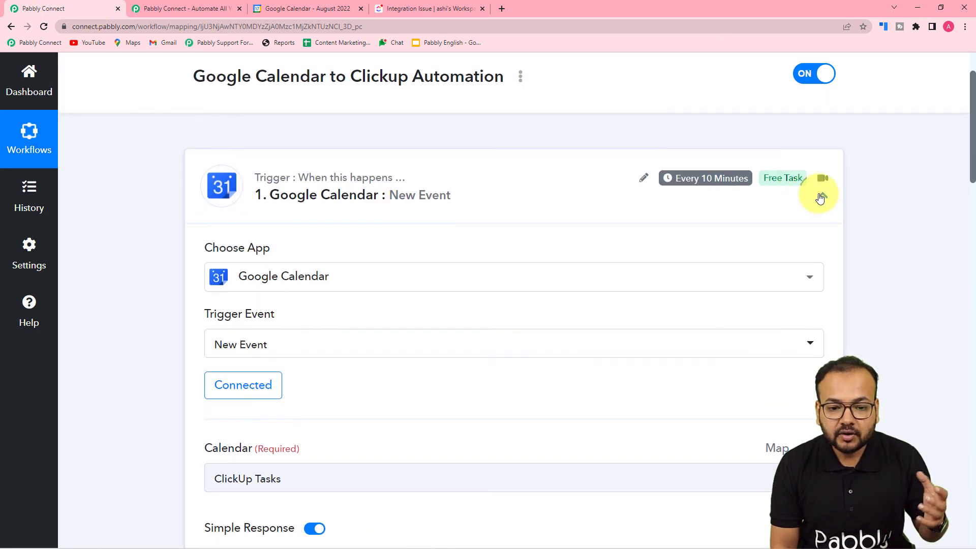
{"action": "left_click", "coordinate": [822, 196]}
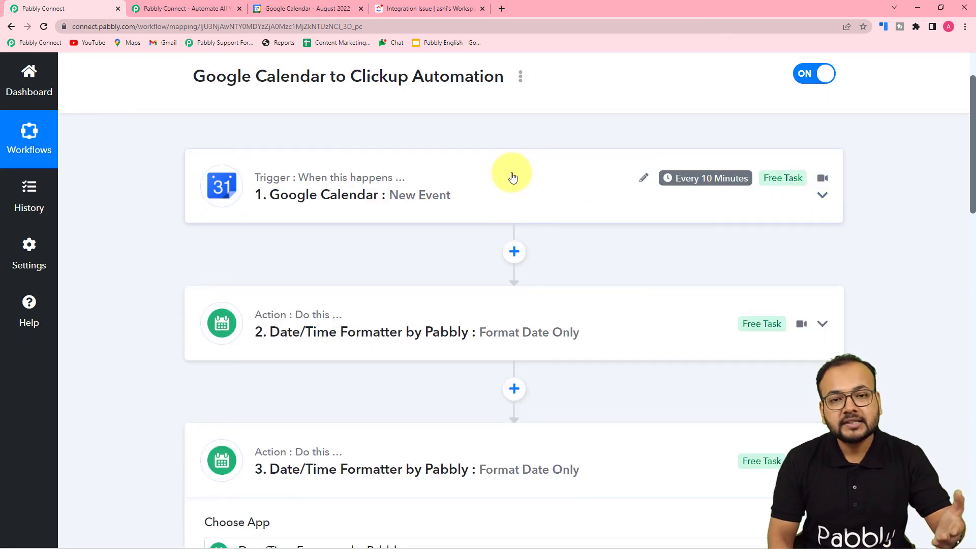